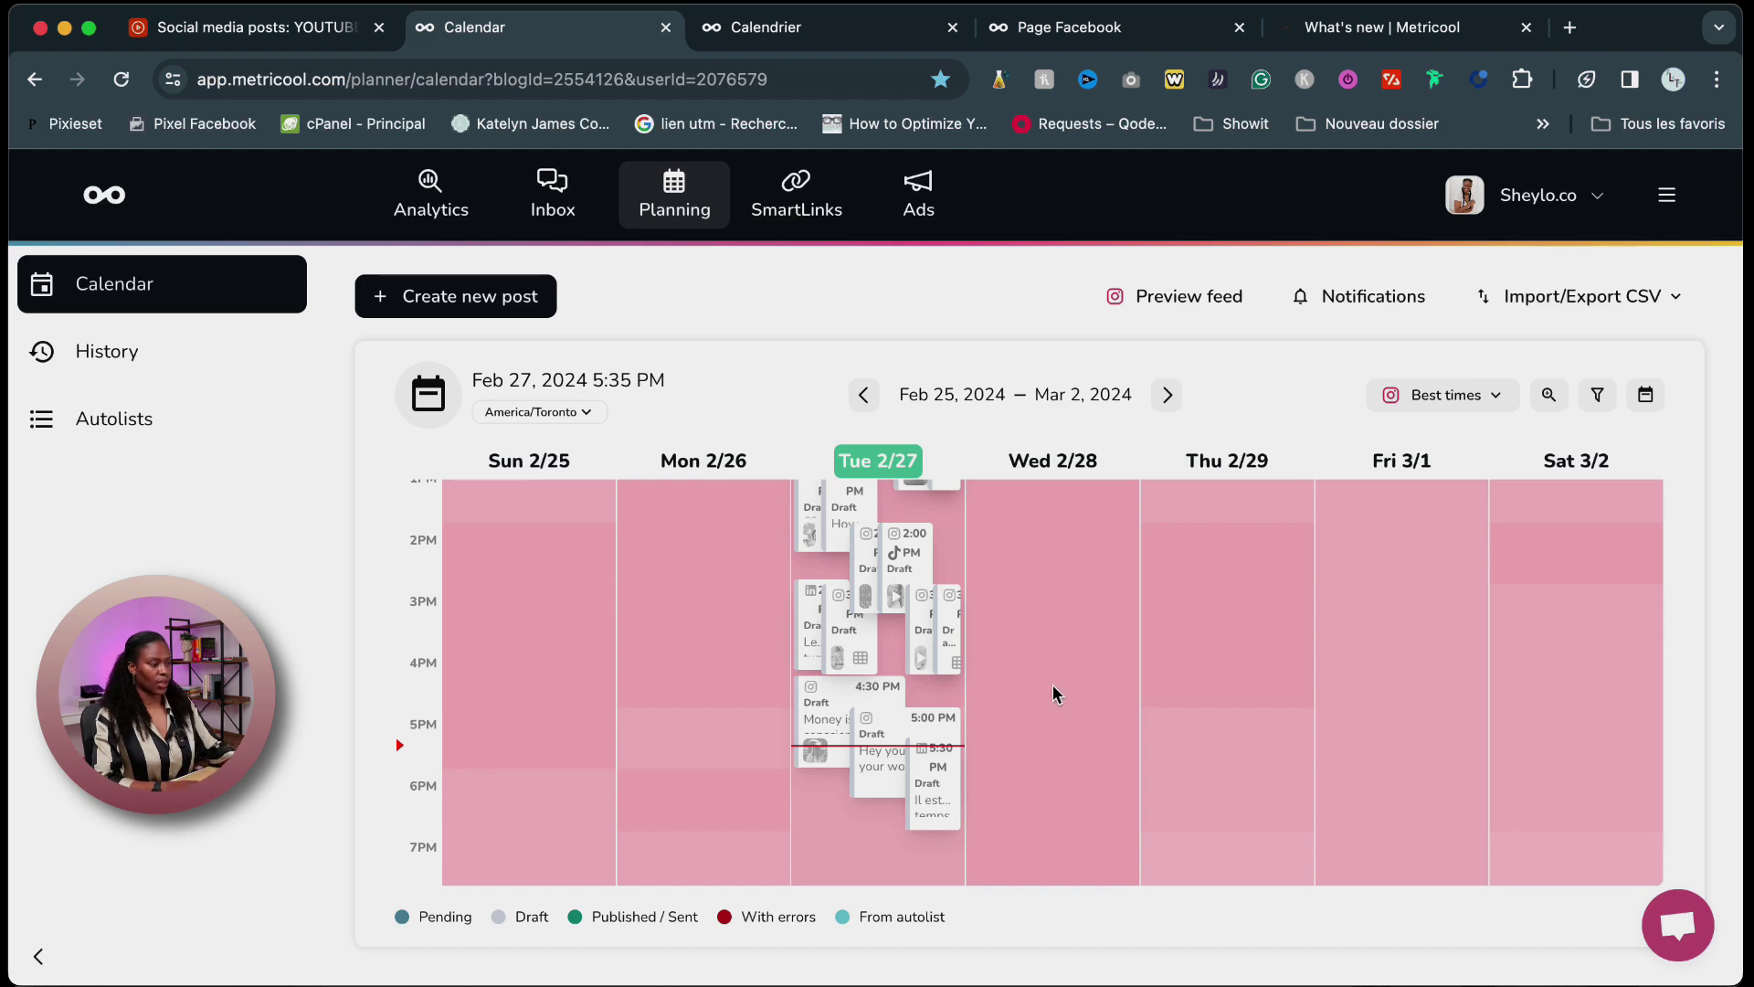
Start a new post for February 28, 3:30 PM with the lines "skjhakhrlehrelihrtrvntierhtghermlthirdhgo;riht;", "erilehwrtihtlipithit" and "wtthuor".
{"action": "left_click", "coordinate": [1061, 645]}
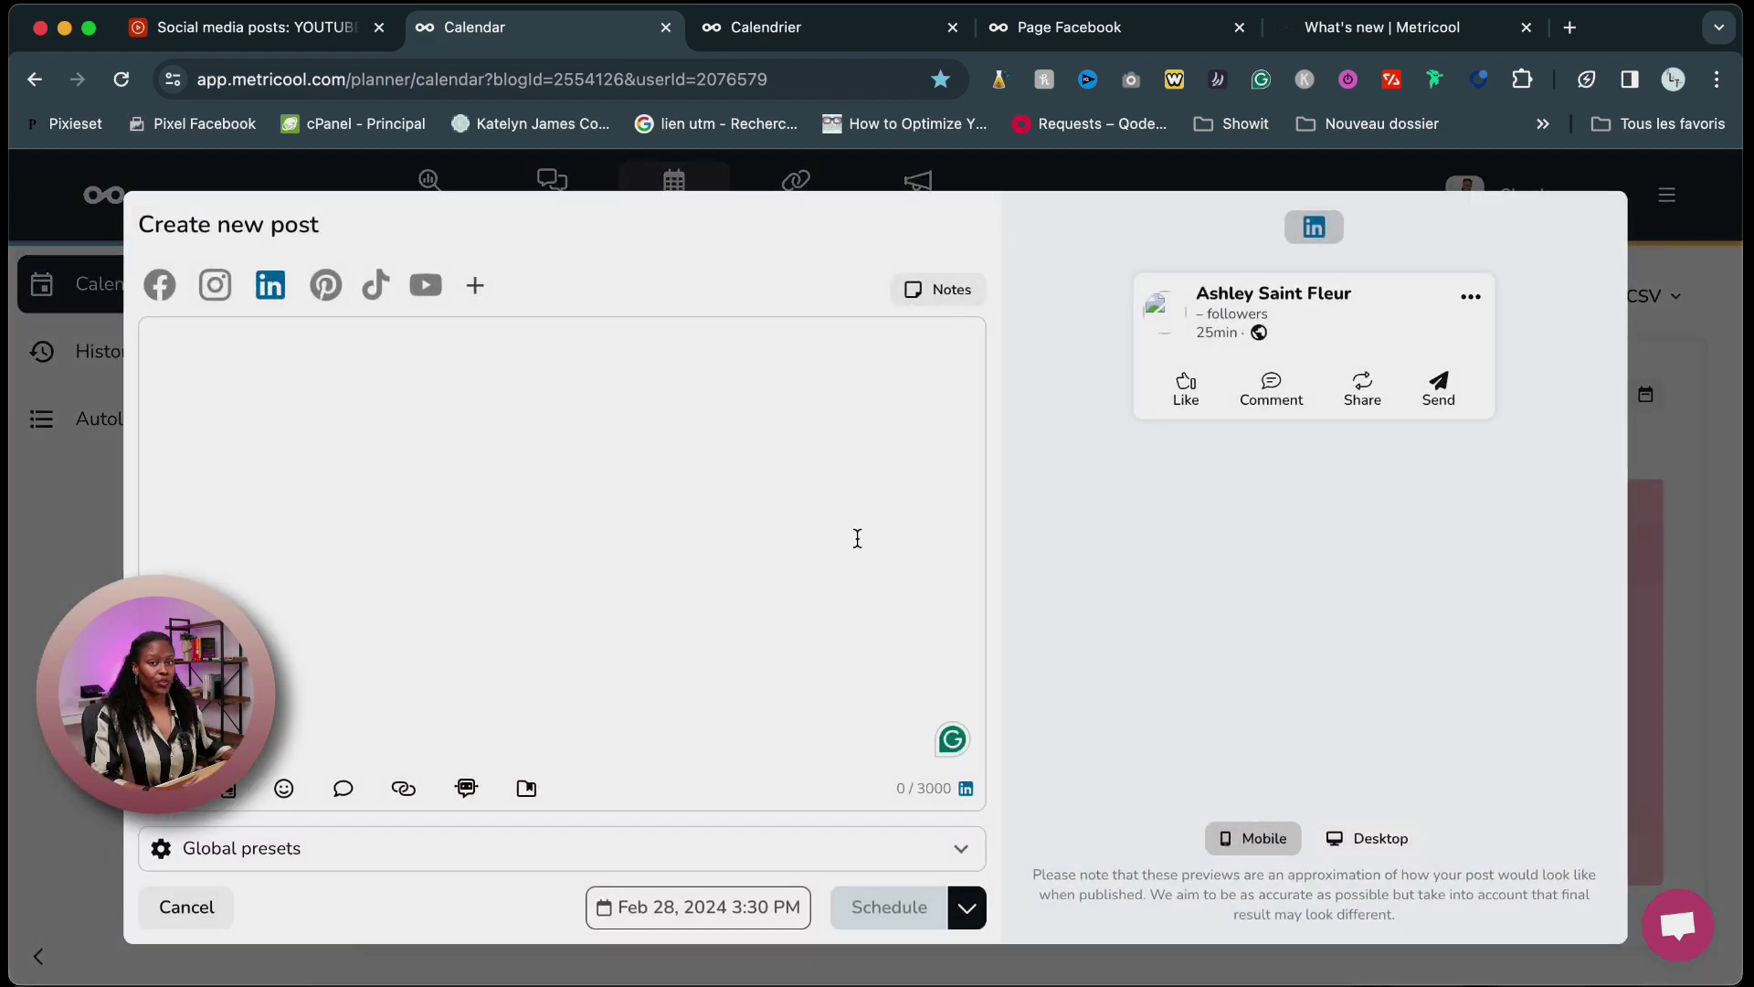
{"action": "left_click", "coordinate": [400, 331]}
{"action": "type", "text": "skjhakhrlehrelihrtrvntierhtghermlthirdhgo;riht;"}
{"action": "key", "text": "Return"}
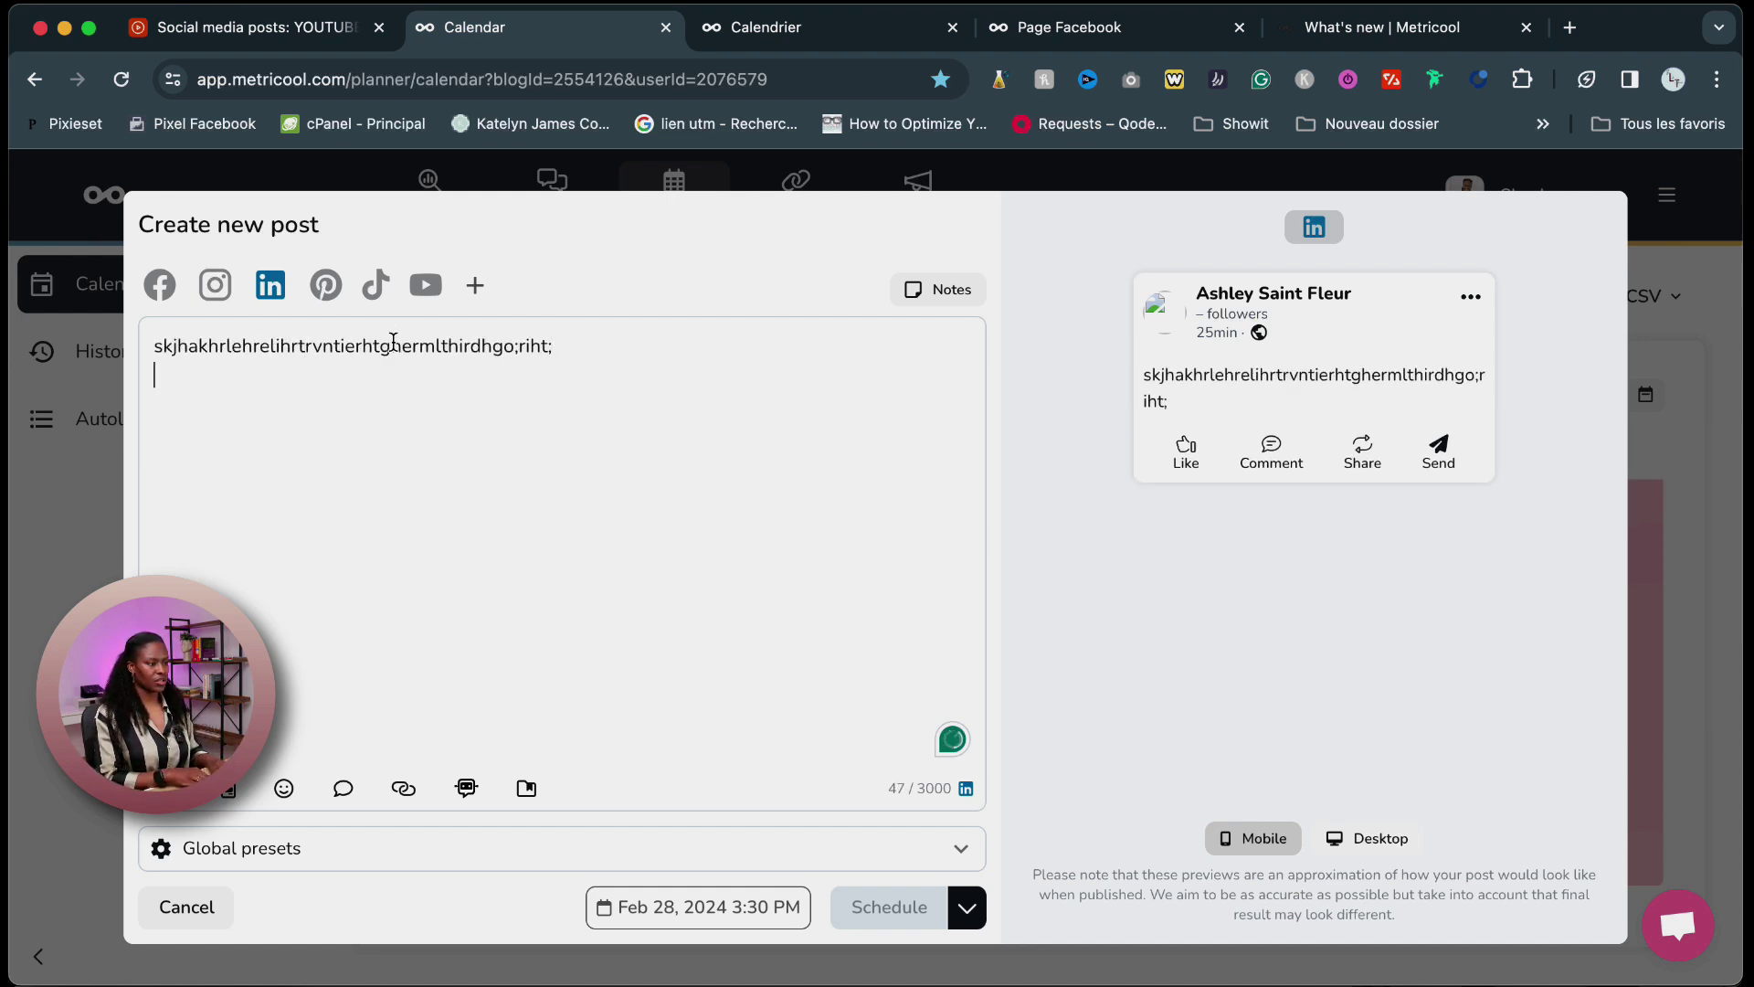
{"action": "type", "text": "erilehwrtihtlipithit"}
{"action": "key", "text": "Return"}
{"action": "type", "text": "wtthuor"}
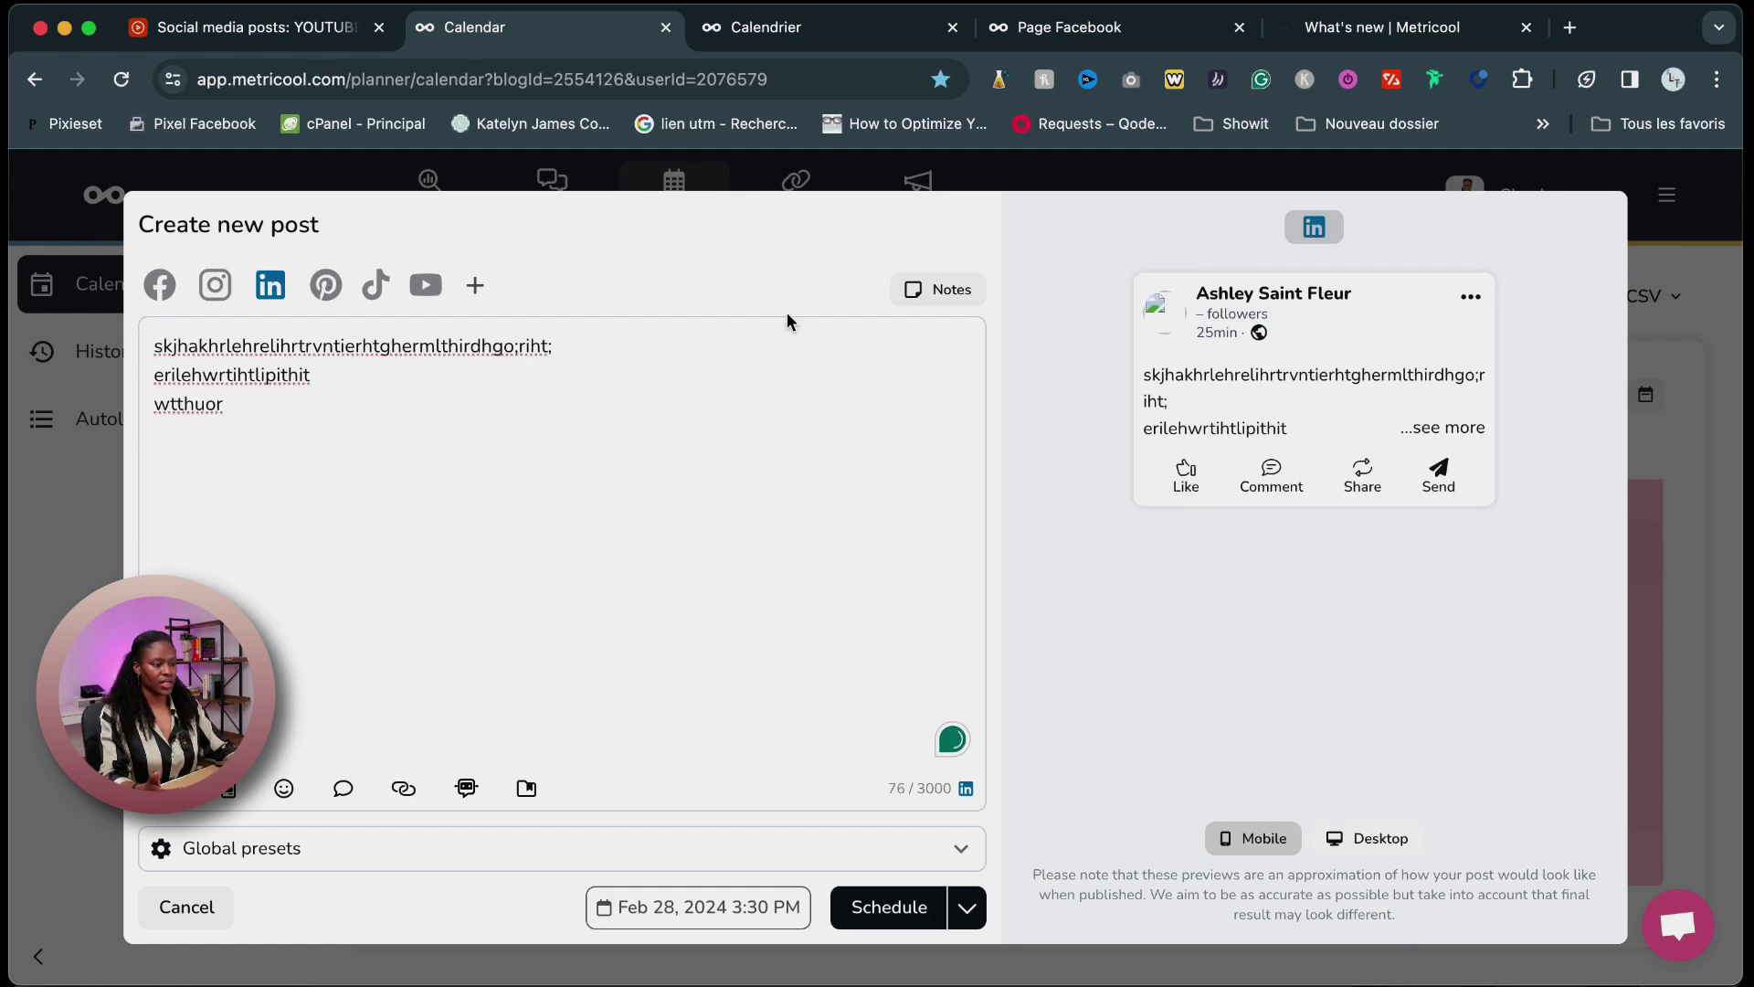
Attach the video of the woman resting her head on her hand to the post and check its LinkedIn preview.
{"action": "left_click_drag", "start_coordinate": [1656, 358], "coordinate": [858, 243]}
{"action": "left_click", "coordinate": [877, 654]}
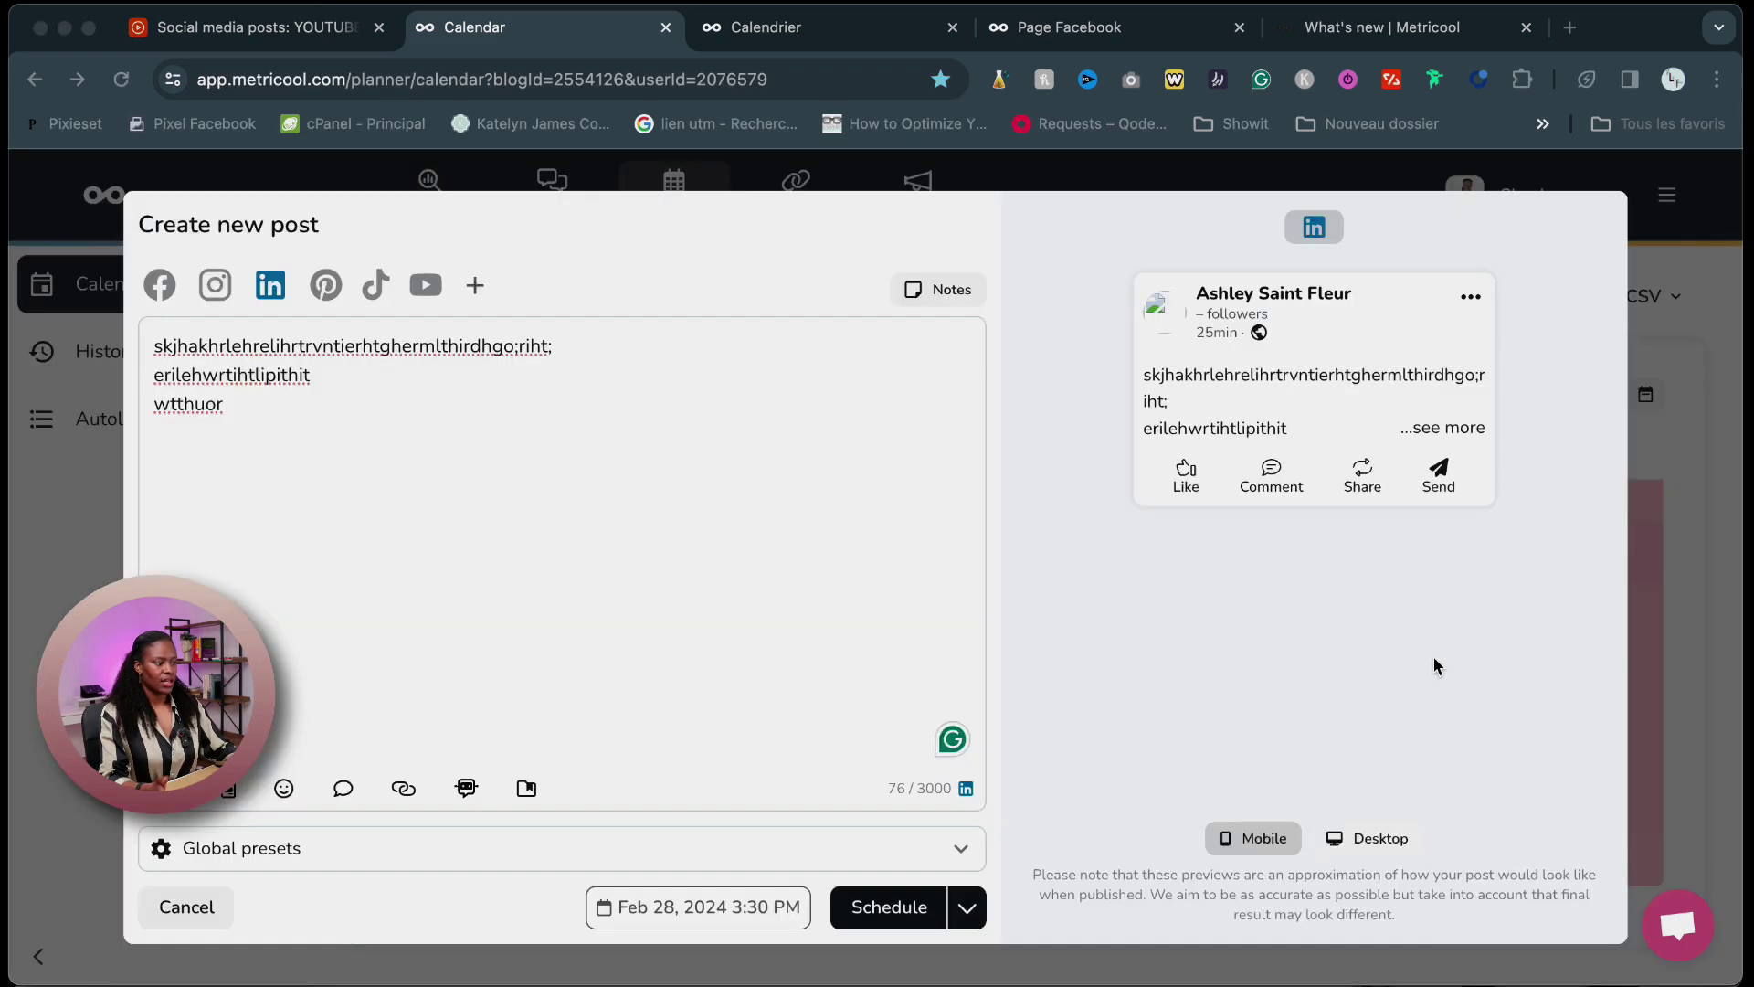
{"action": "left_click_drag", "start_coordinate": [1428, 655], "coordinate": [626, 556]}
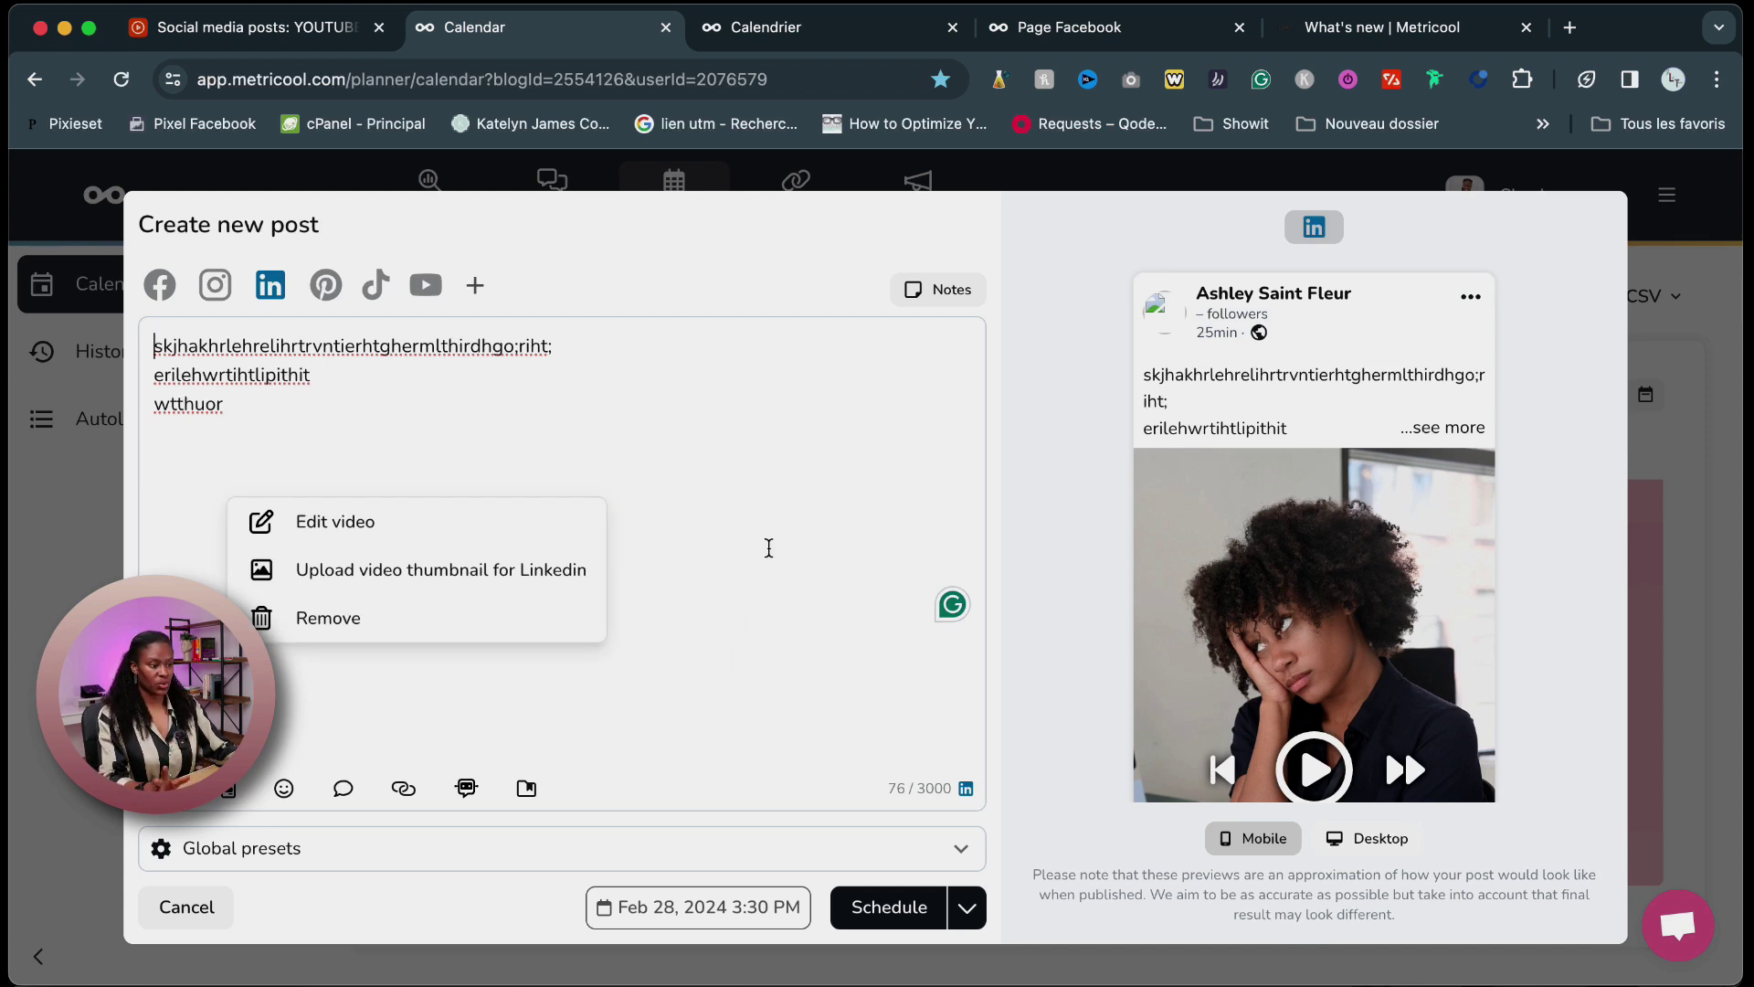
{"action": "left_click", "coordinate": [727, 430]}
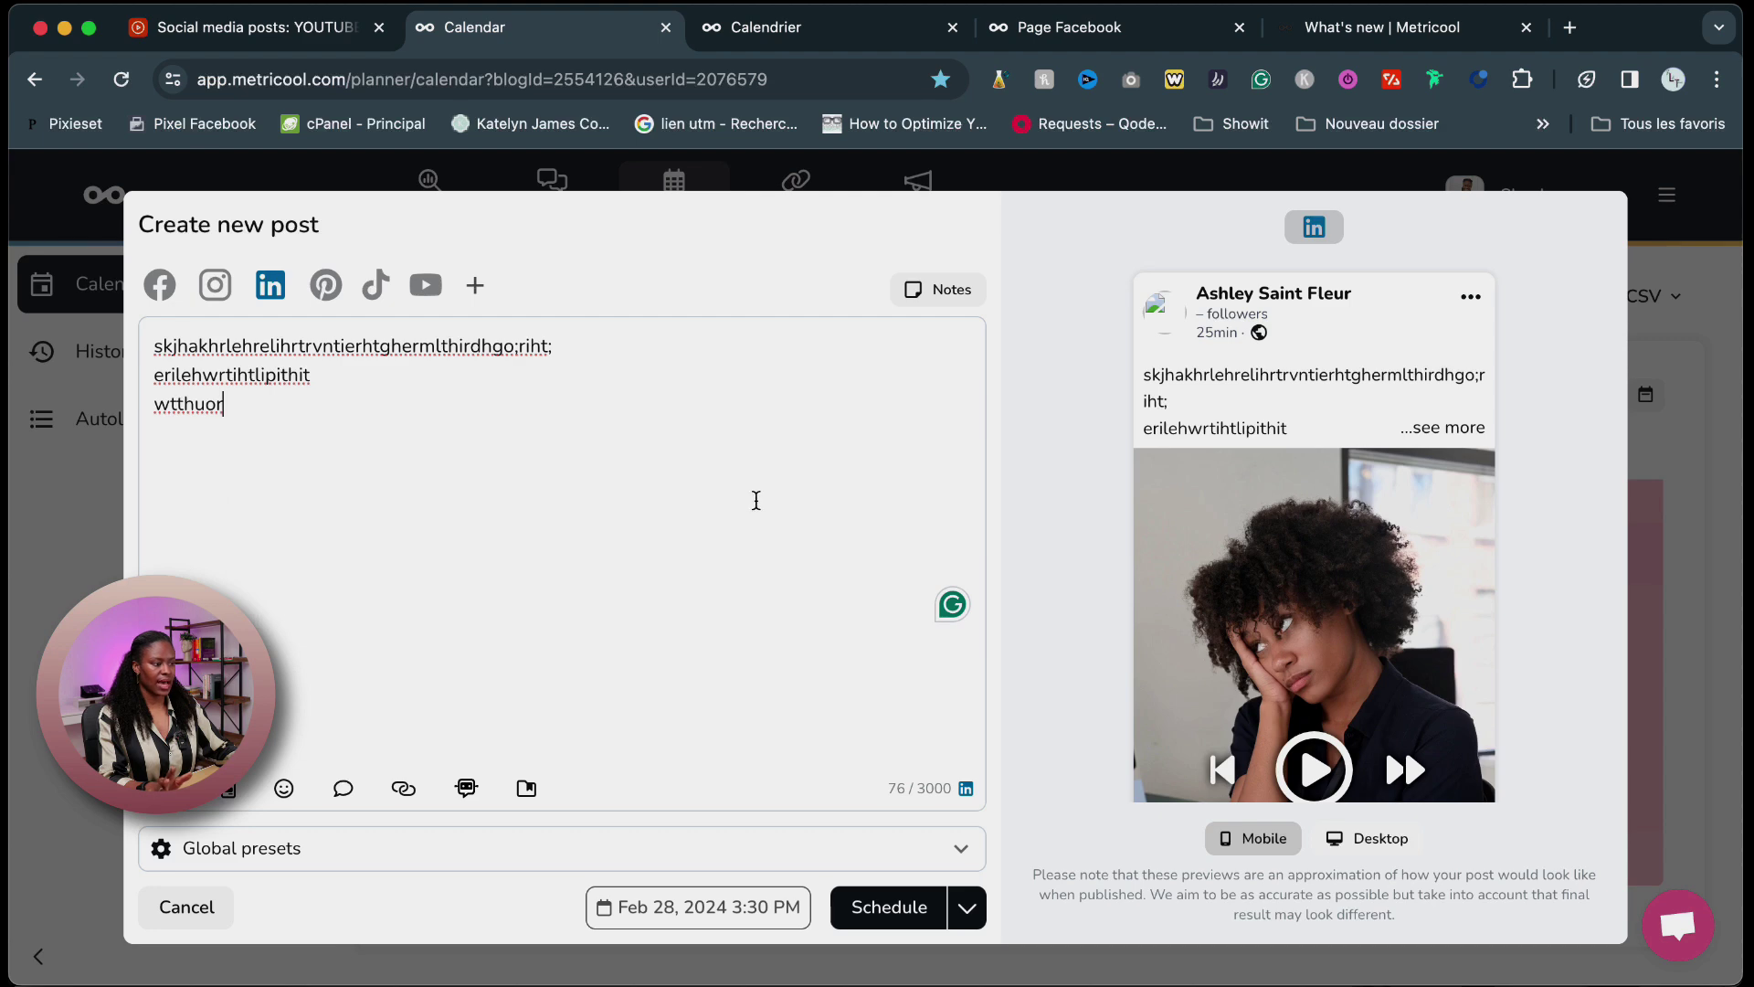
{"action": "scroll", "coordinate": [1414, 493], "scroll_direction": "down", "scroll_amount": 5}
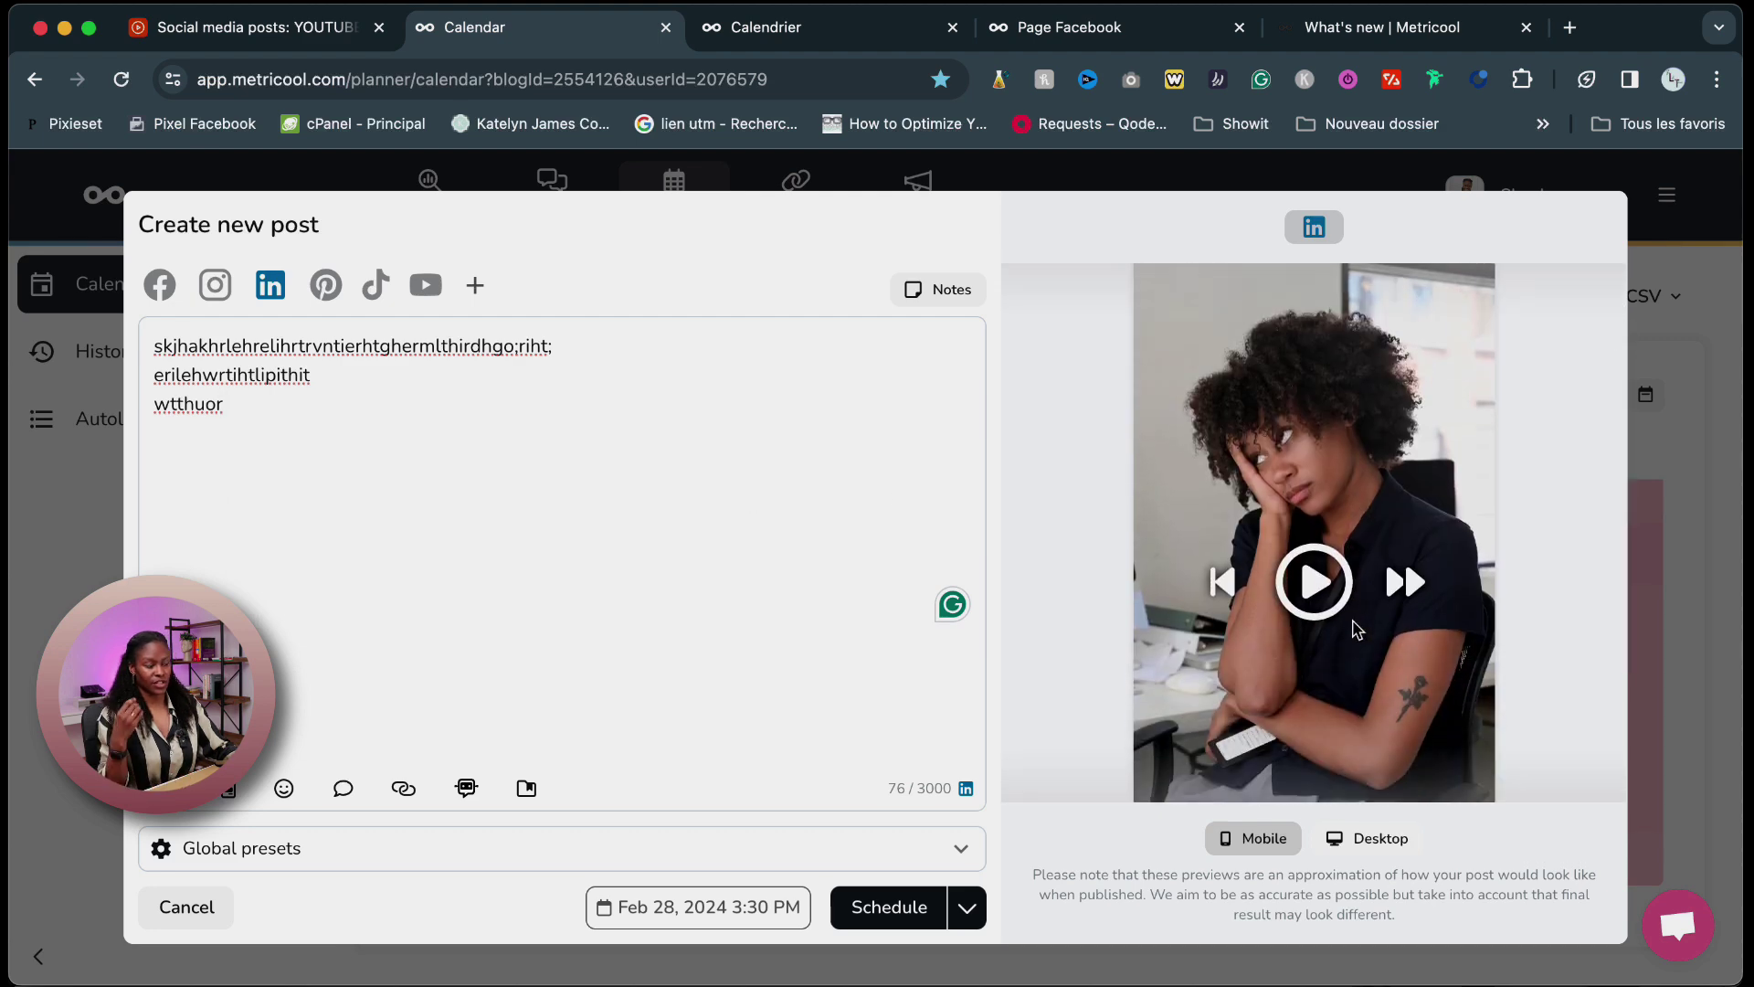
{"action": "scroll", "coordinate": [1357, 628], "scroll_direction": "up", "scroll_amount": 5}
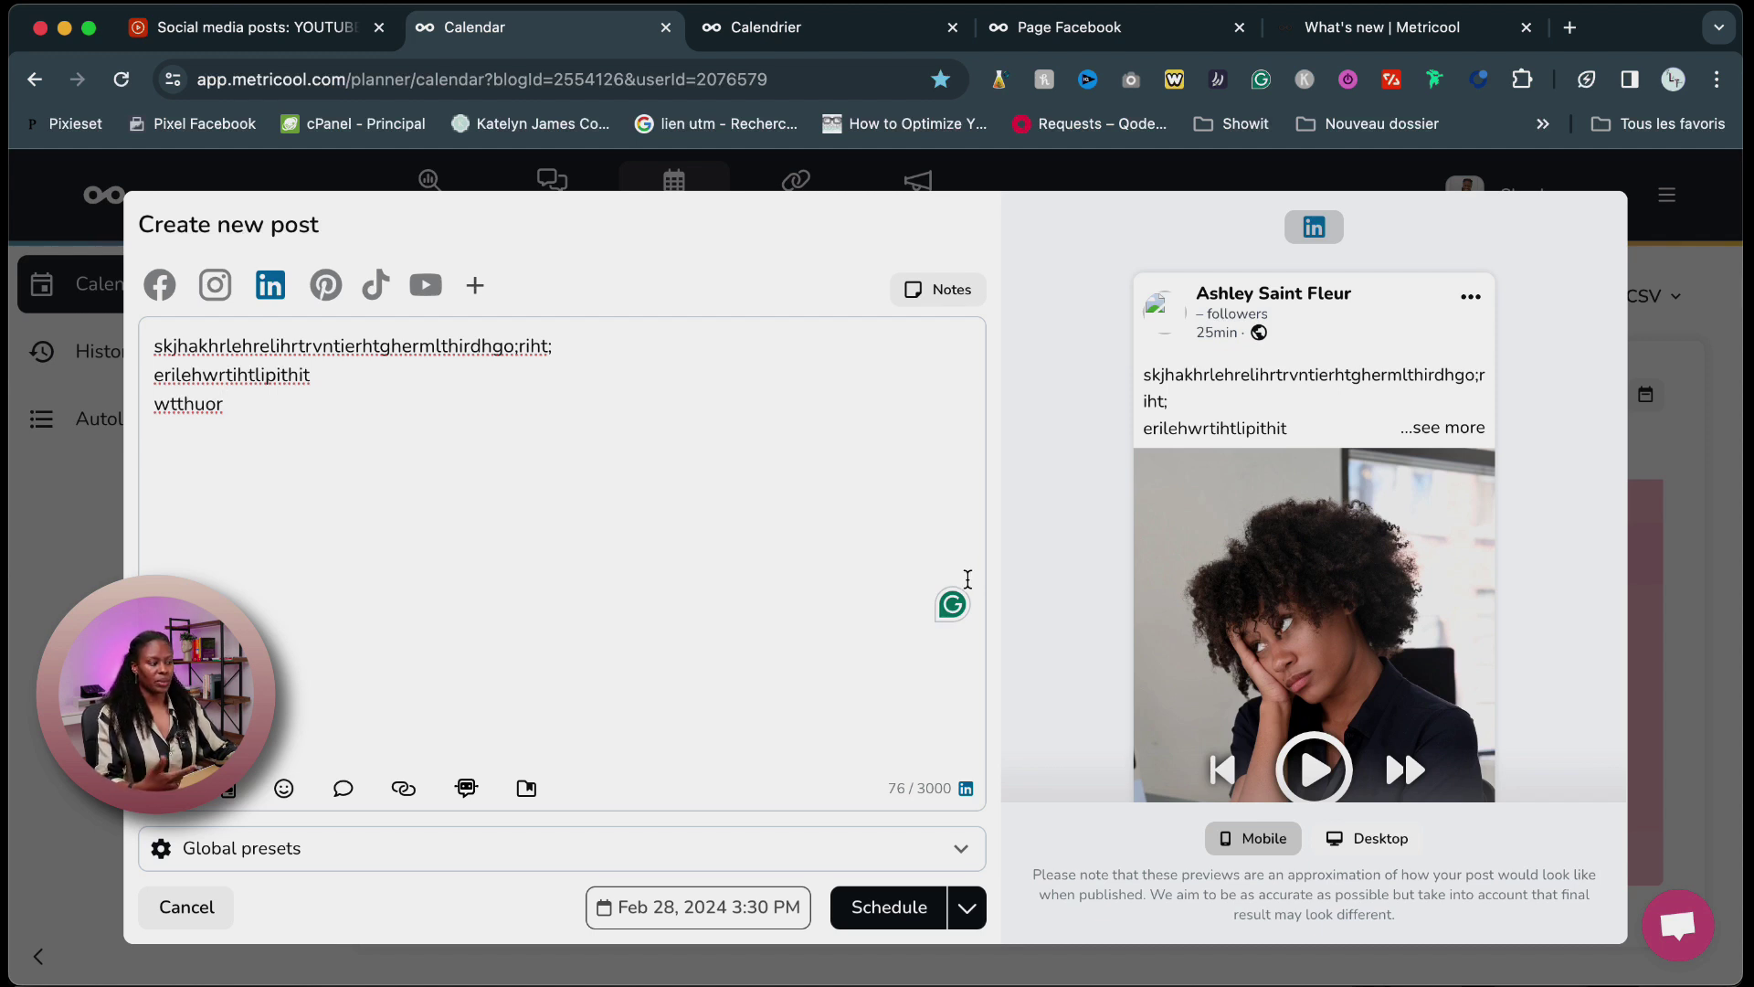
Append "kjghdhgrdhrgsklrhghjdfgblds" to the caption's last line and add a new line reading "sfhbdjrb".
{"action": "type", "text": "kjghdhgrdhrgsklrhghjdfgblds"}
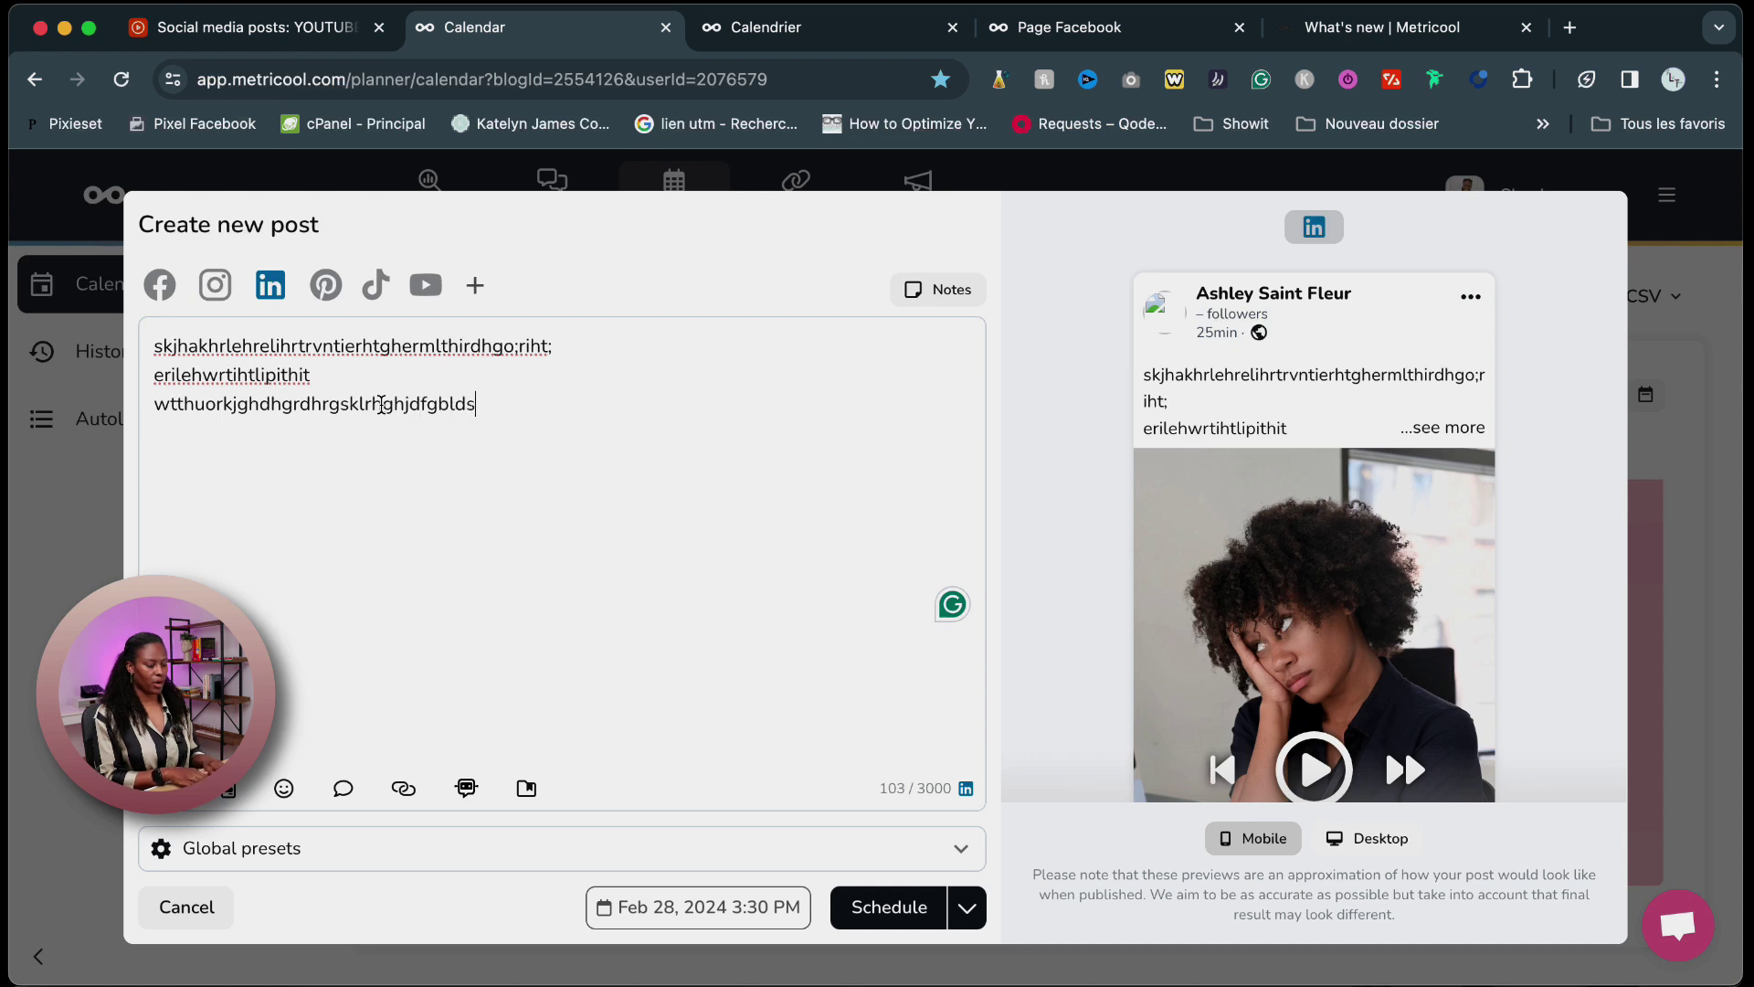
{"action": "key", "text": "Return"}
{"action": "type", "text": "sfhbdjrb"}
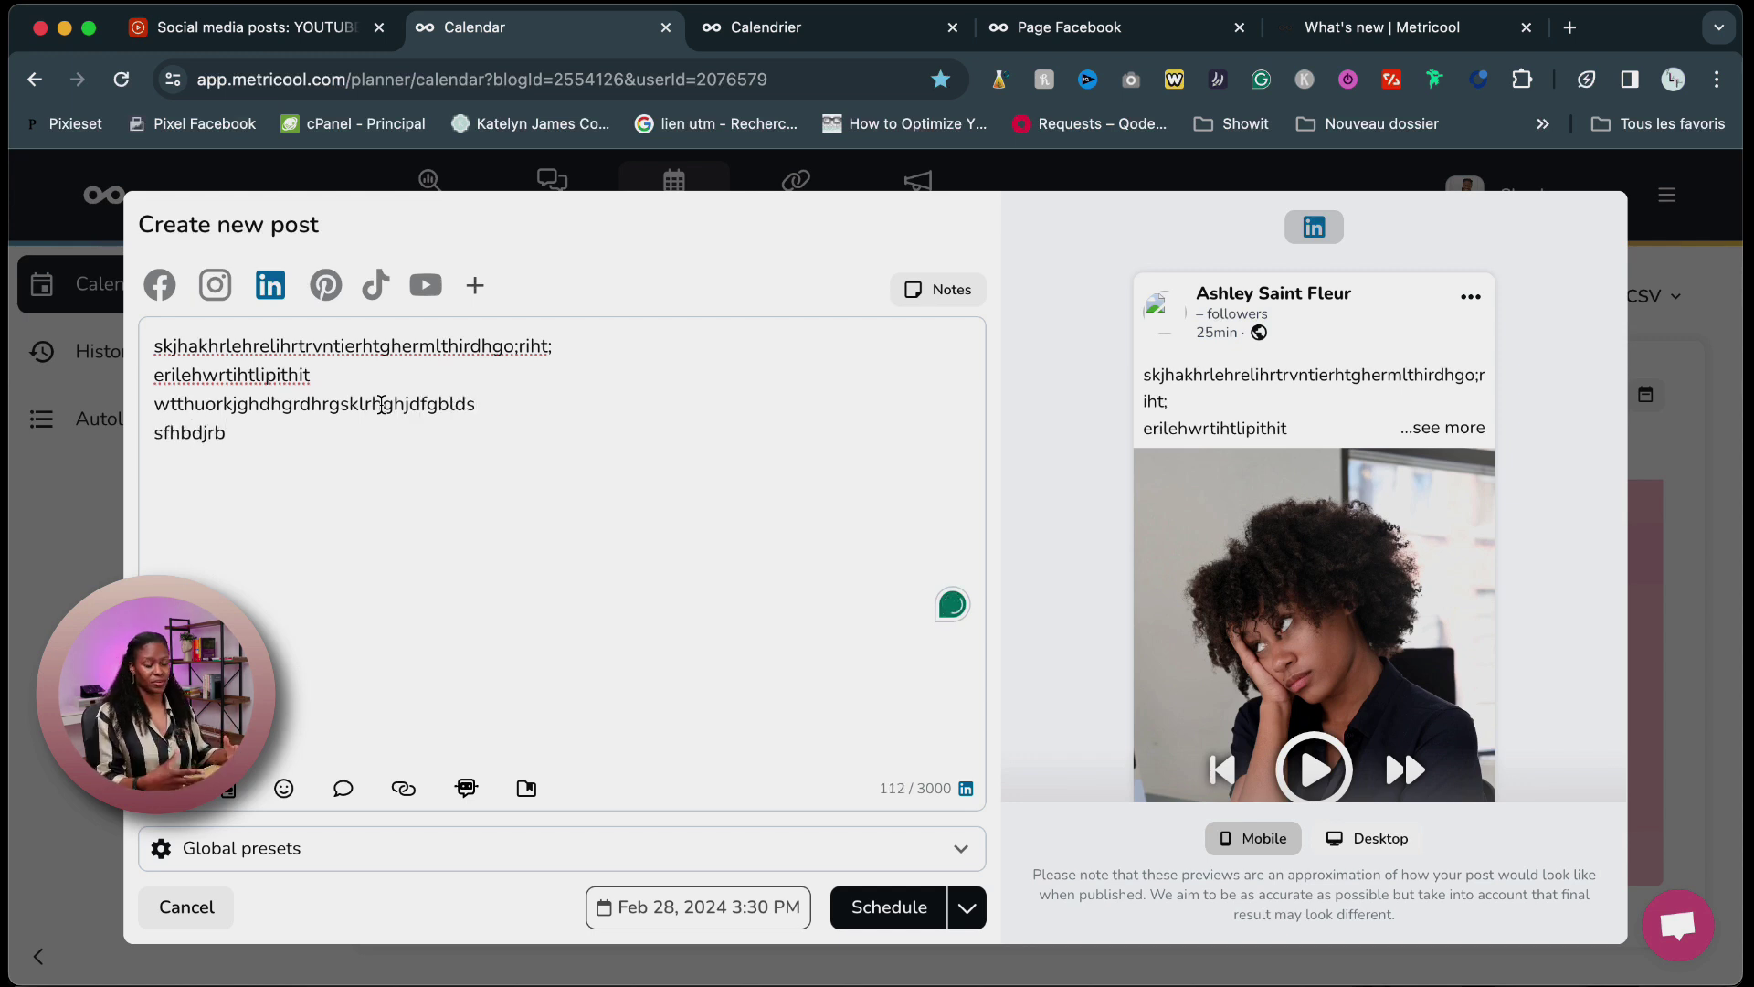
Add Facebook and Instagram to the post's networks and review the publication formats offered for each.
{"action": "left_click", "coordinate": [165, 293]}
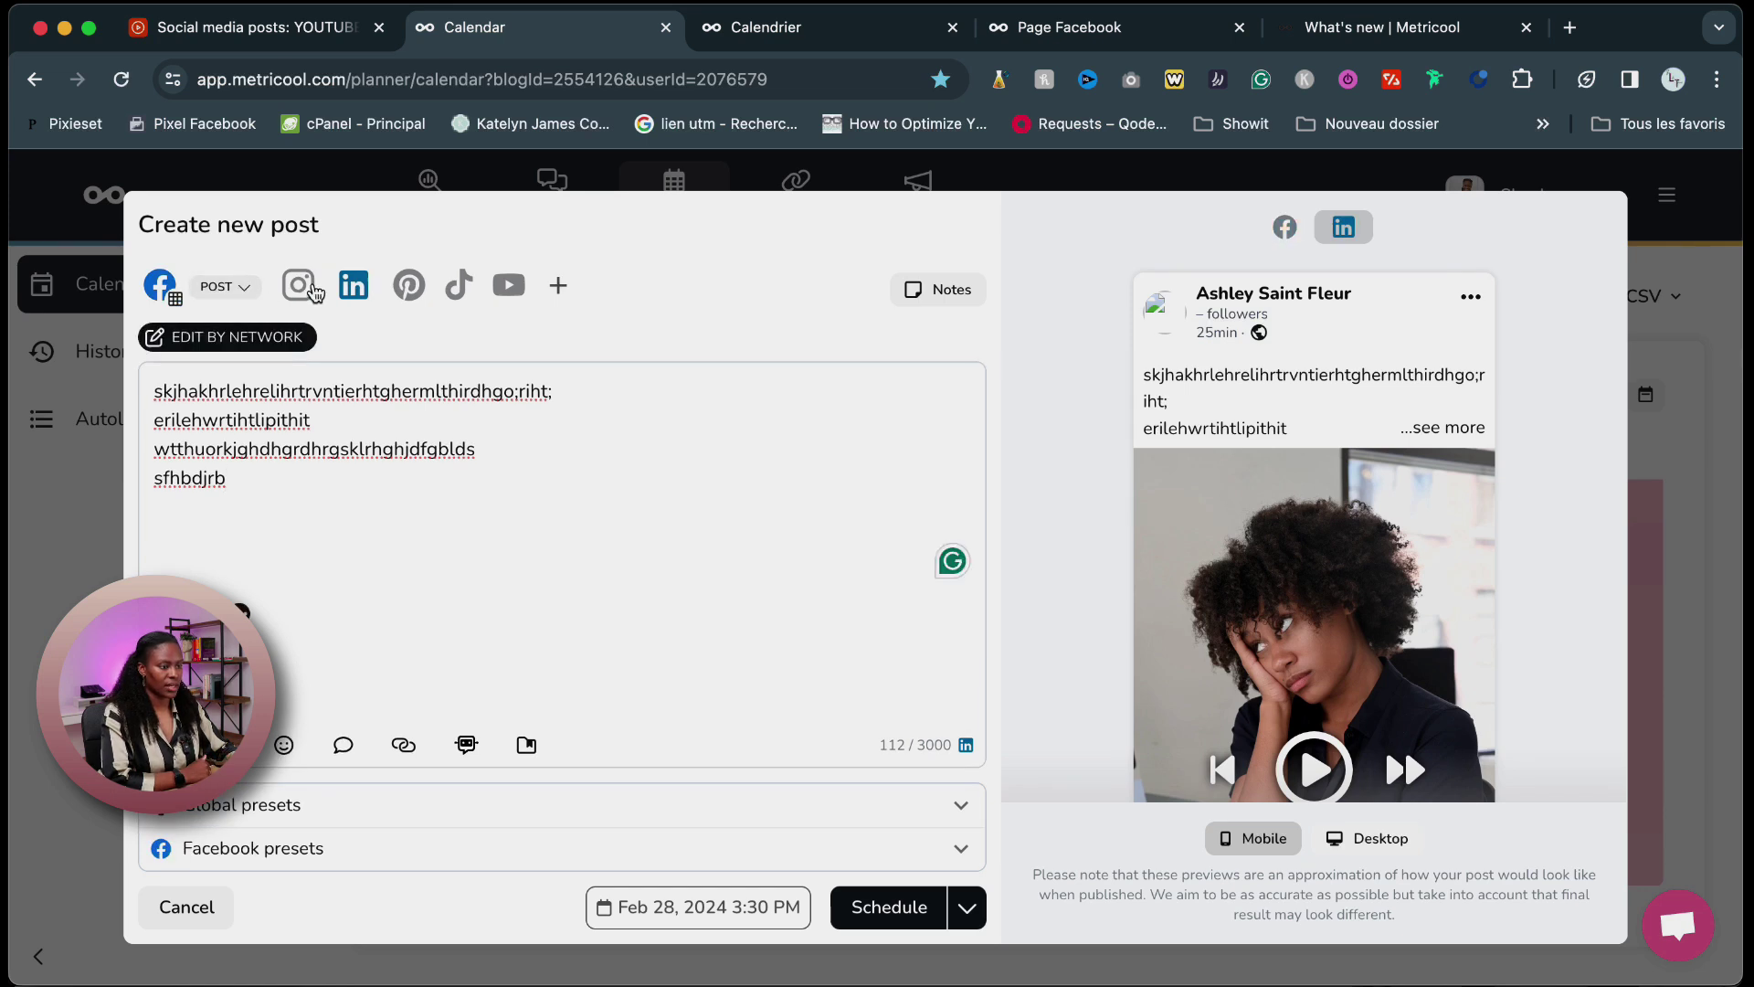
{"action": "left_click", "coordinate": [309, 293]}
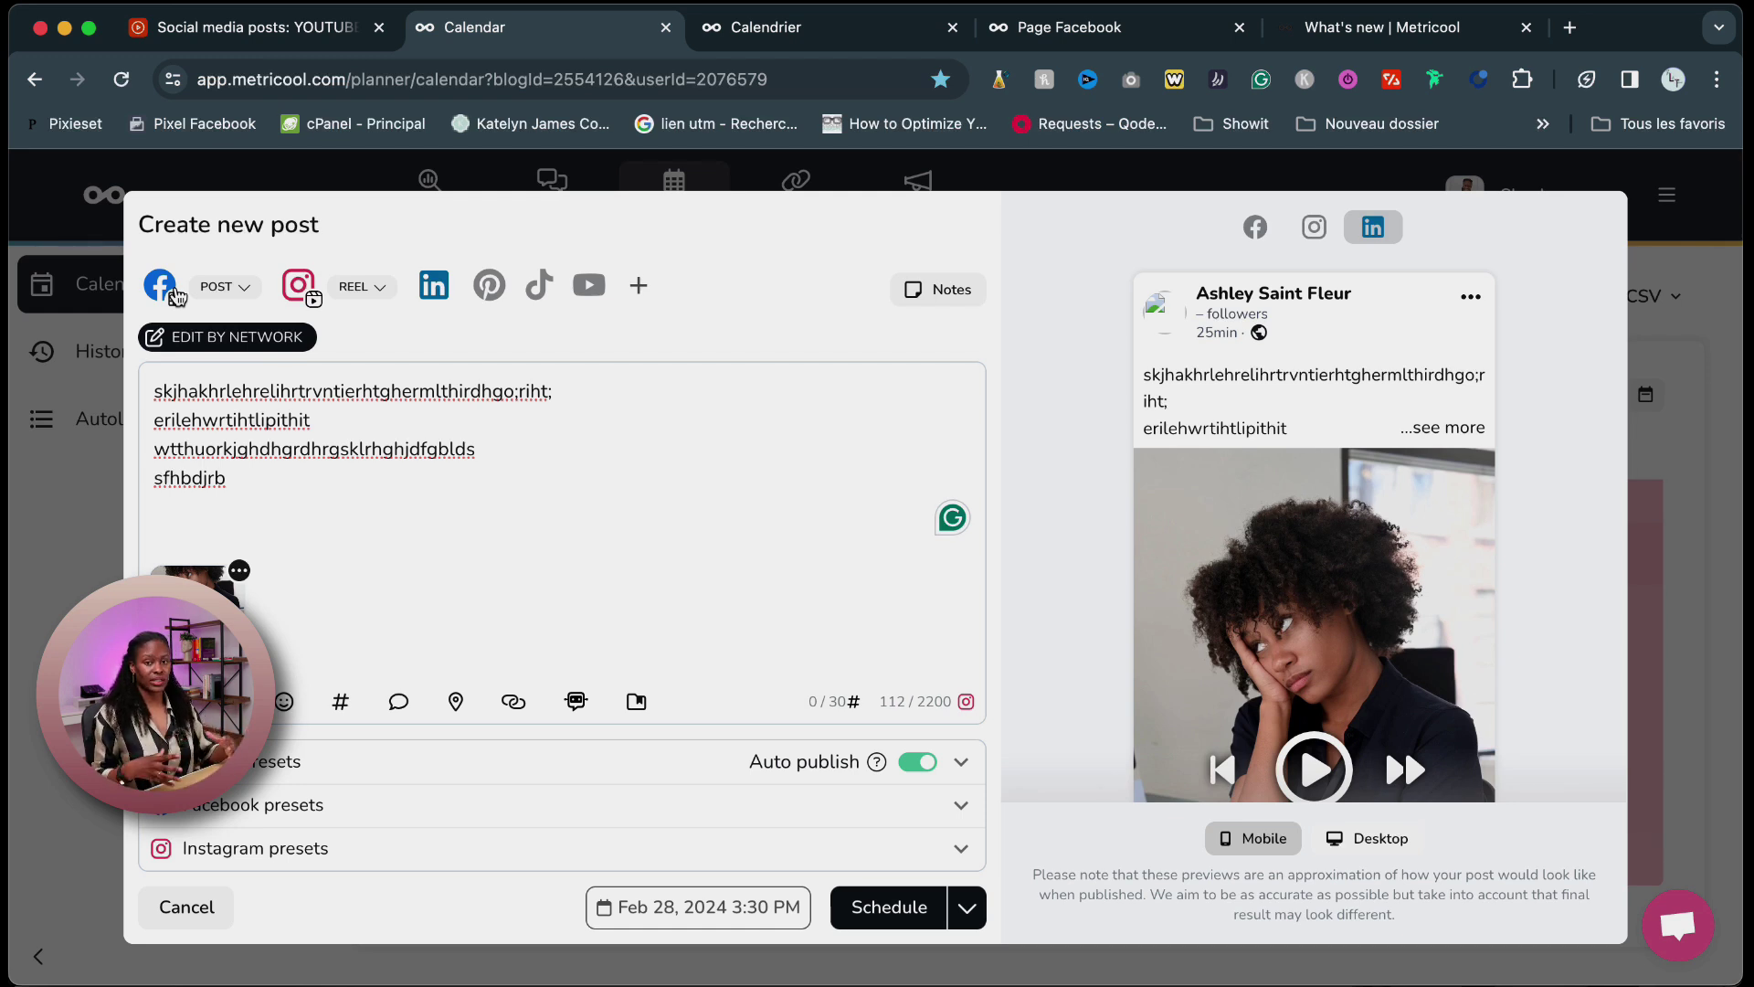
{"action": "left_click", "coordinate": [249, 292]}
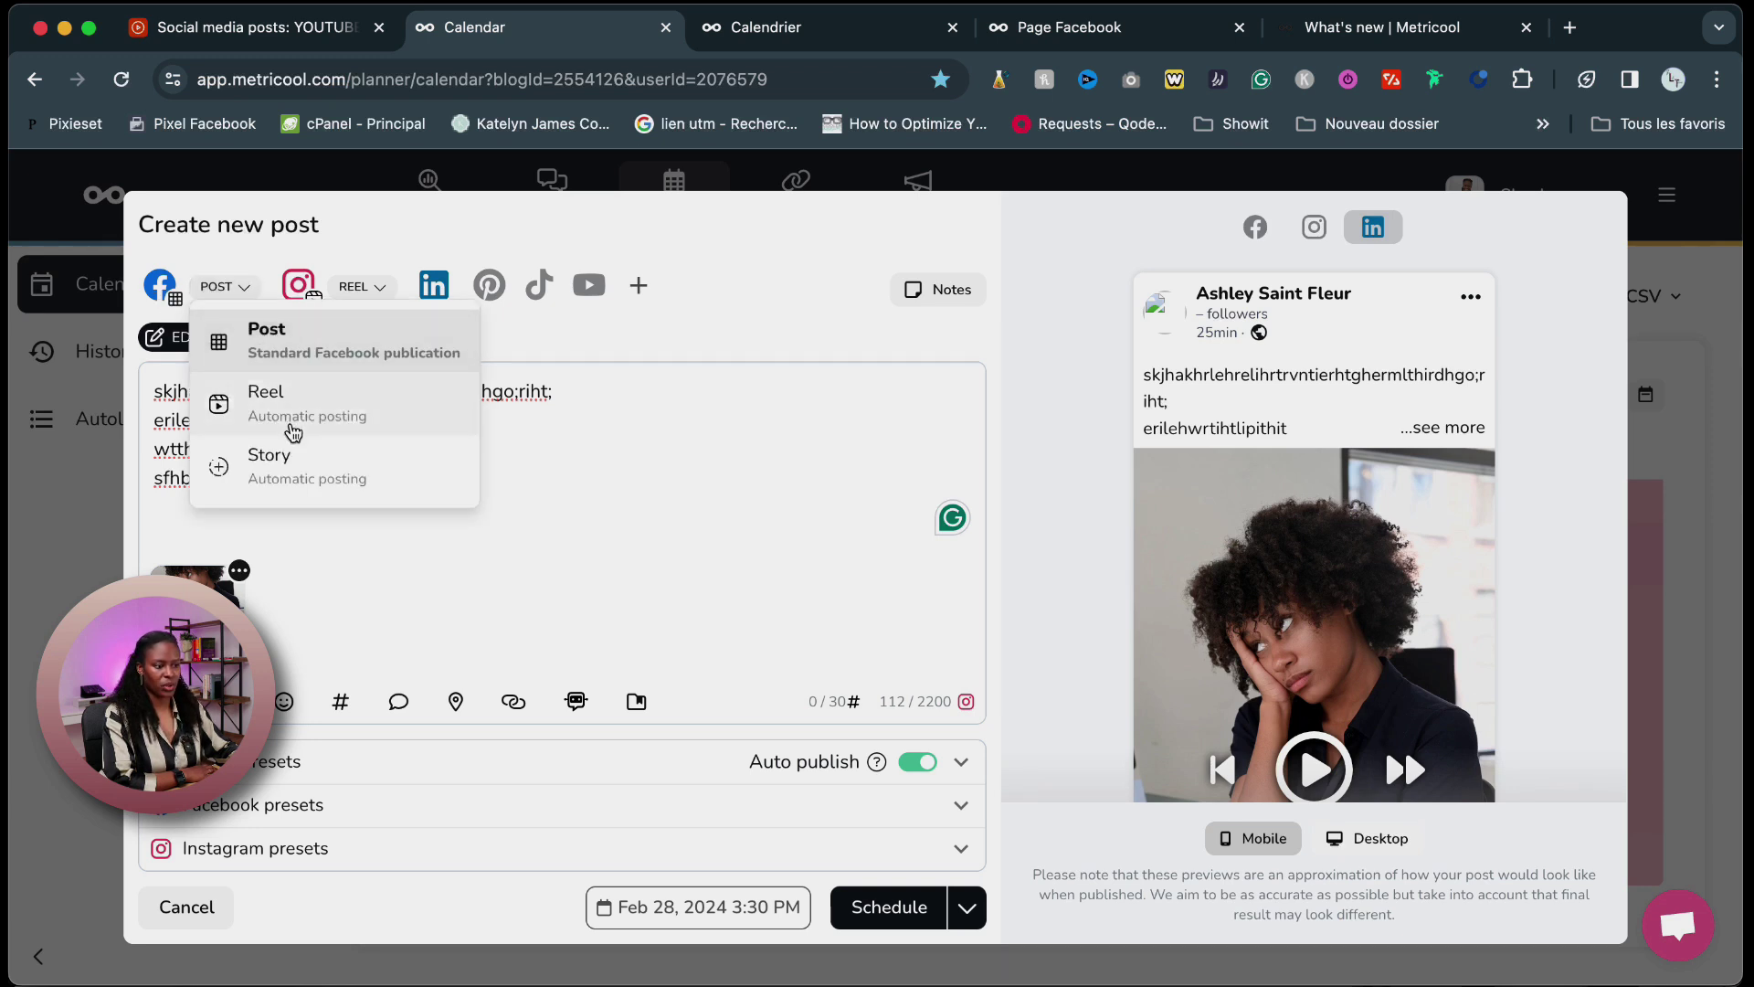
{"action": "left_click", "coordinate": [567, 470]}
{"action": "left_click", "coordinate": [386, 291]}
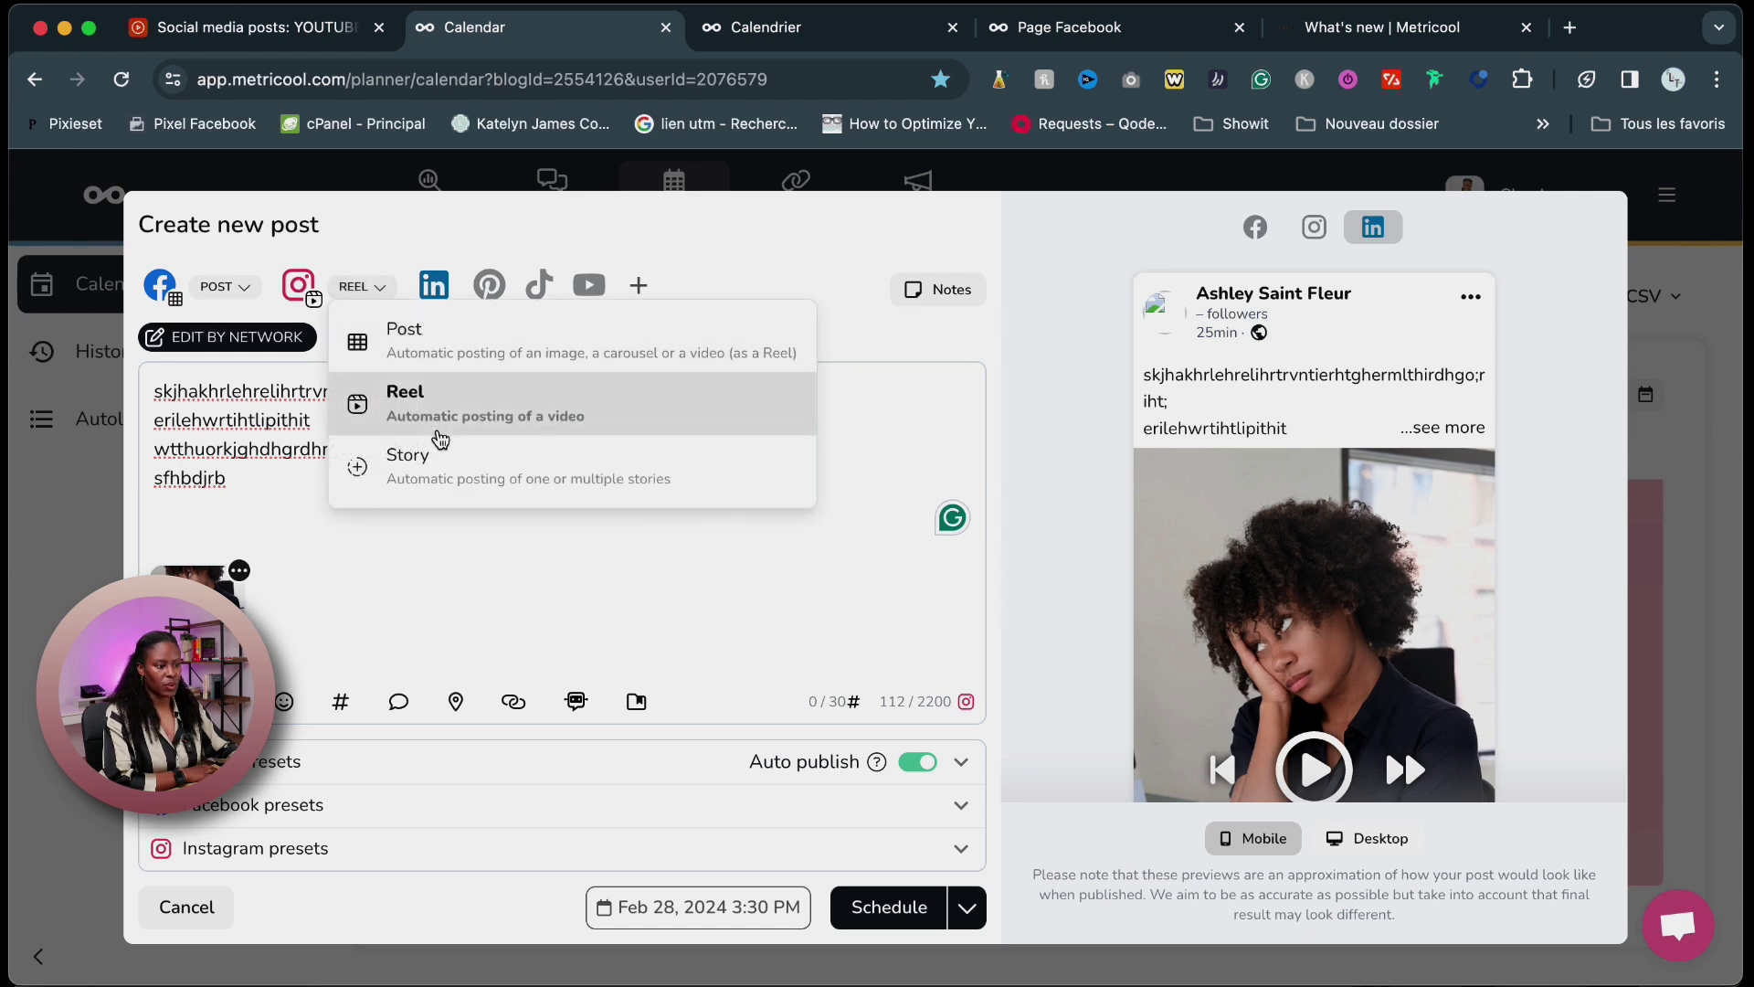
{"action": "left_click", "coordinate": [464, 526]}
Add YouTube to the post's networks and review its video formats, keeping Short.
{"action": "left_click", "coordinate": [596, 291]}
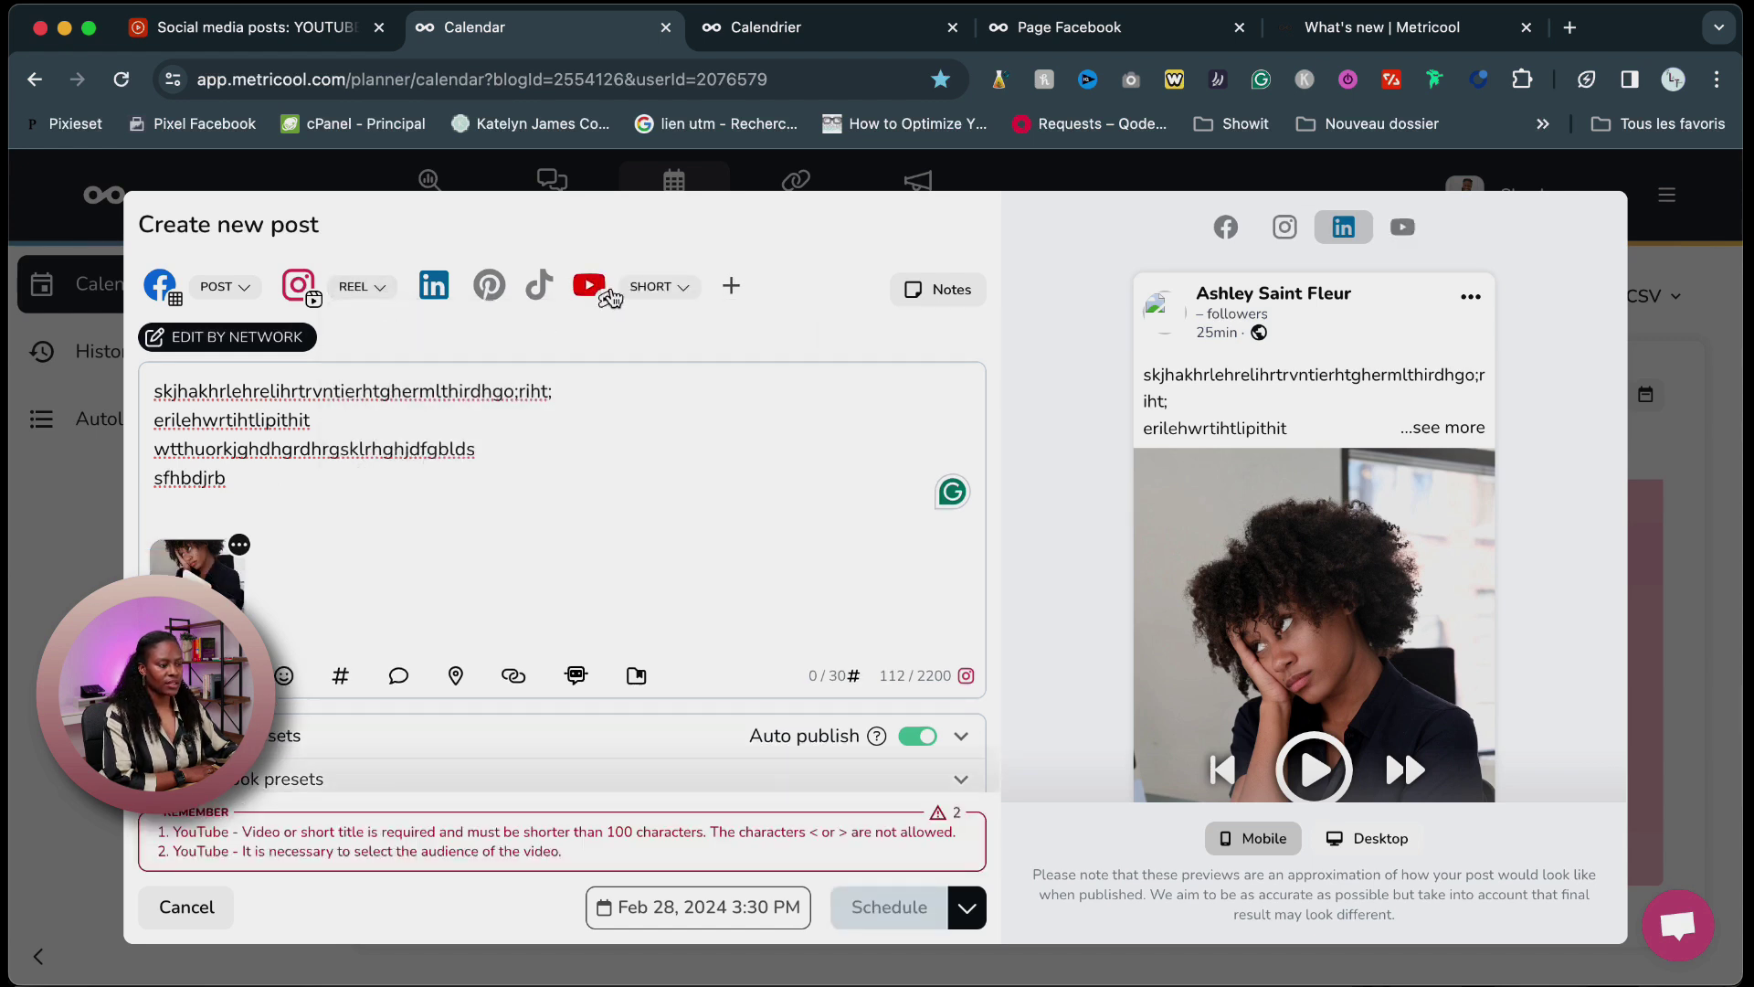
{"action": "left_click", "coordinate": [682, 295]}
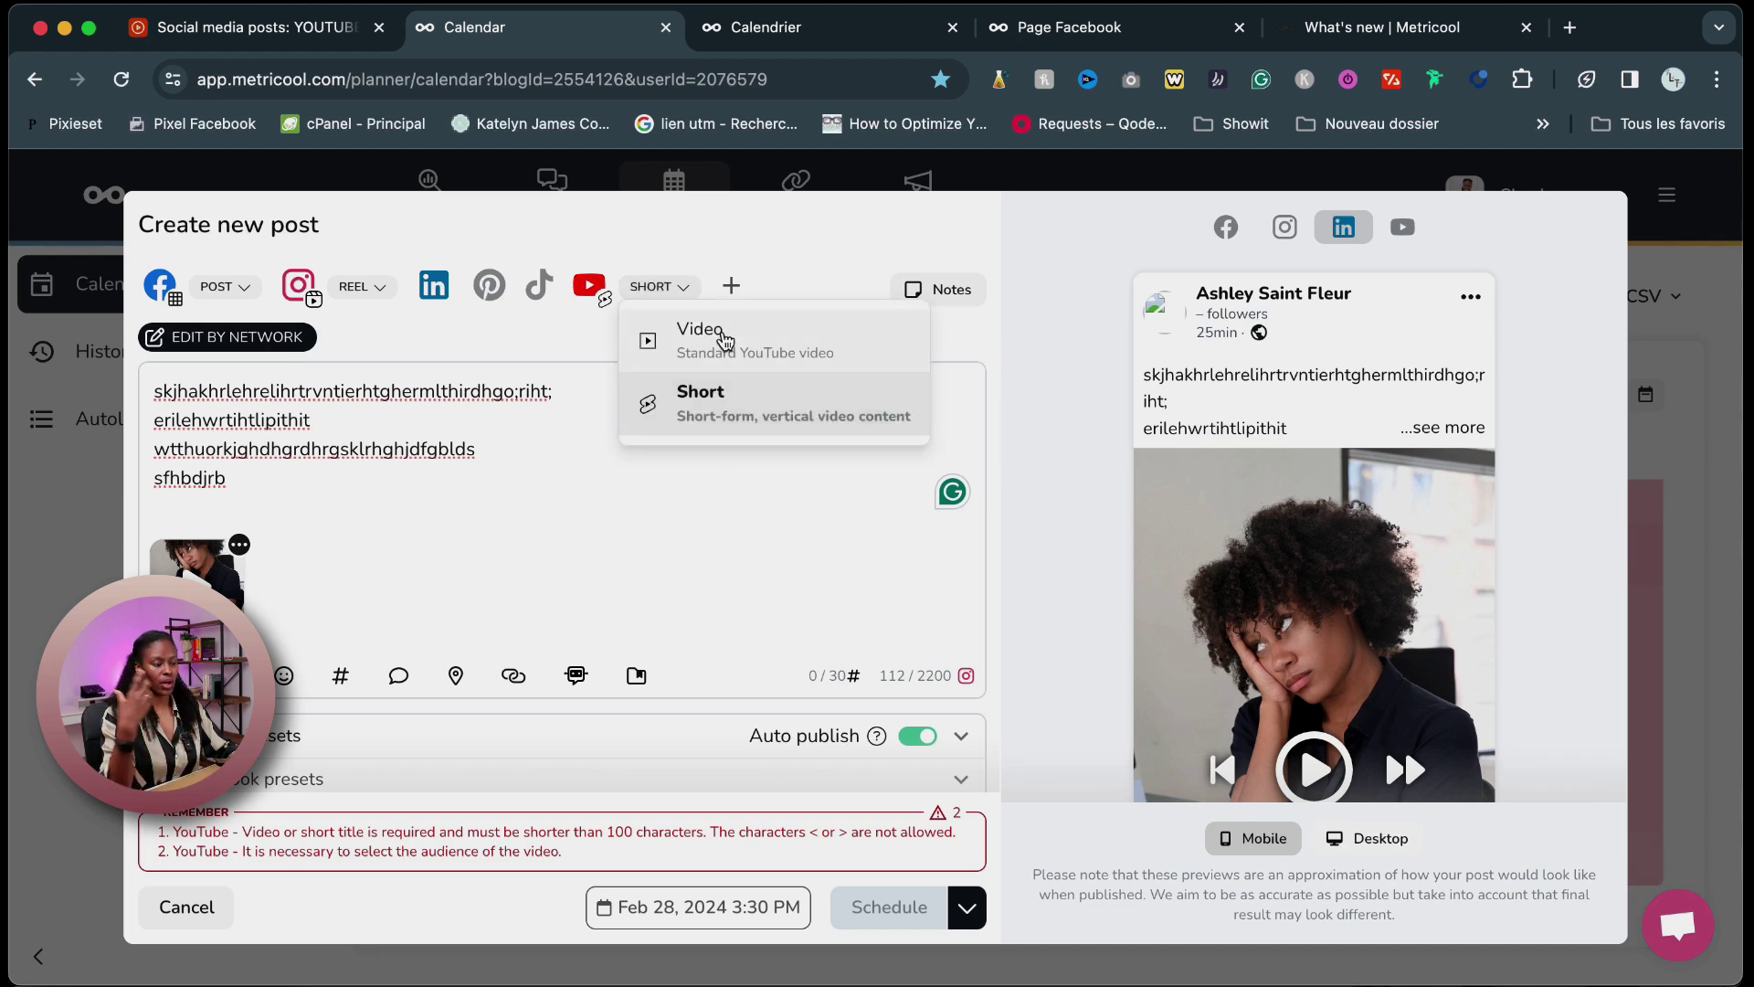
{"action": "left_click", "coordinate": [651, 287]}
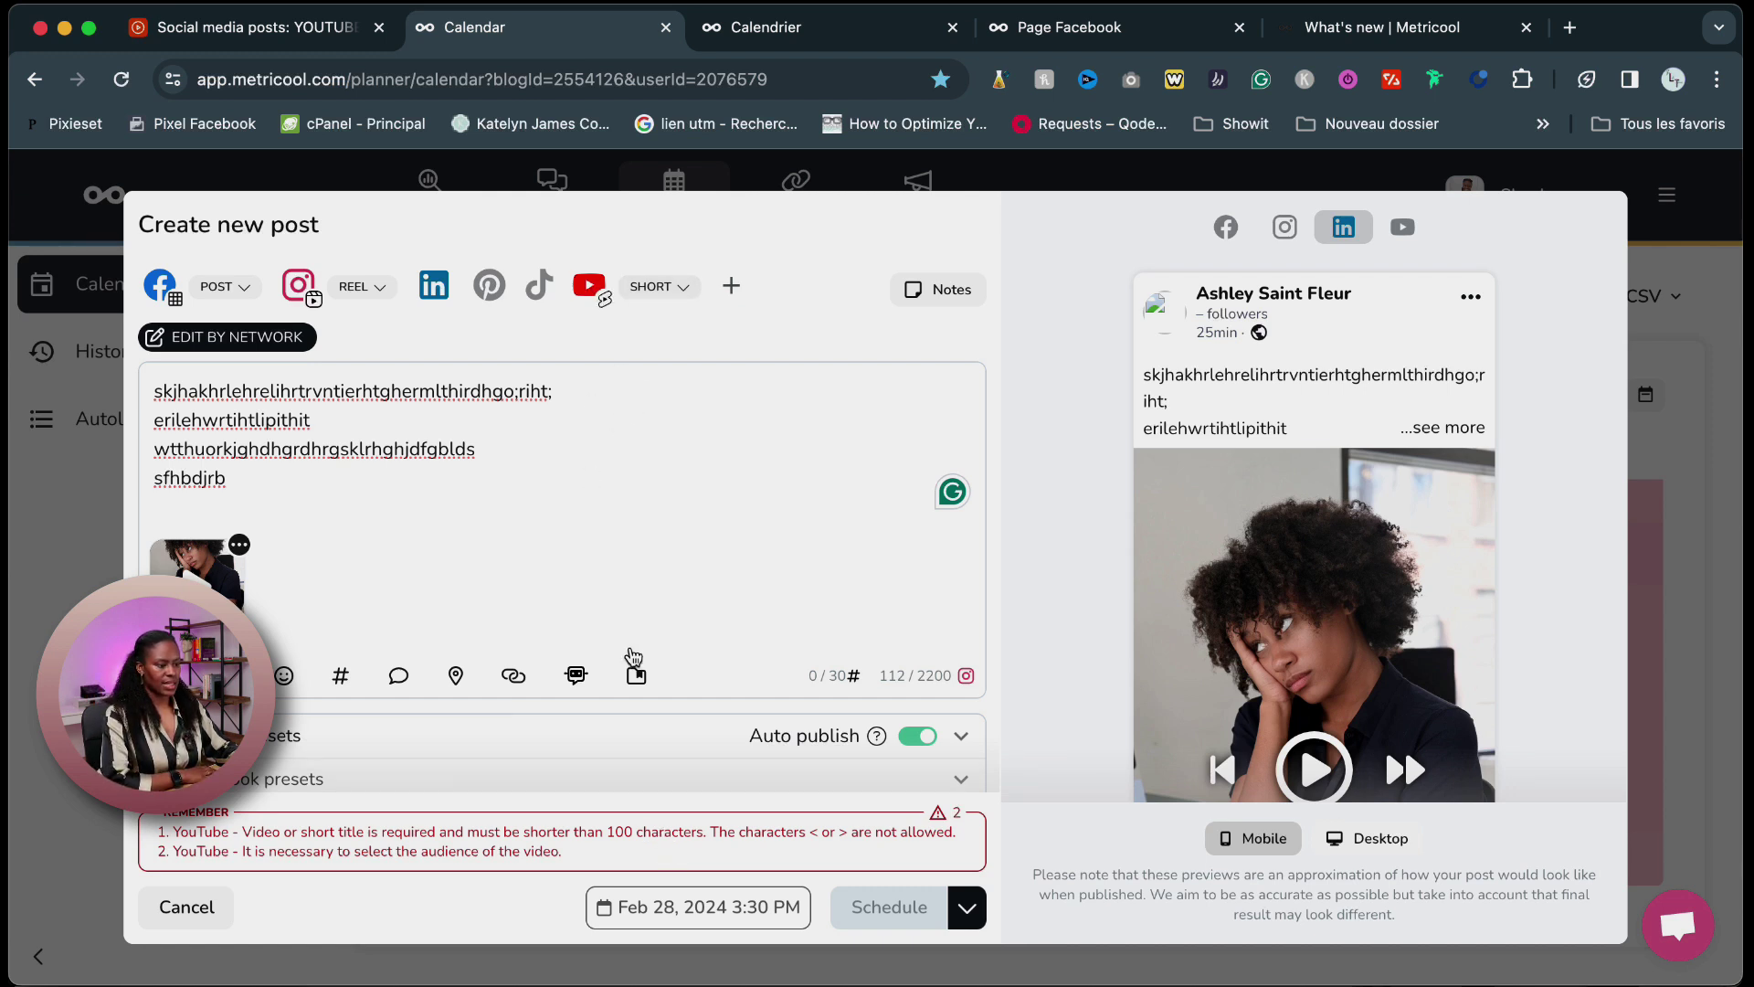
{"action": "scroll", "coordinate": [635, 656], "scroll_direction": "down", "scroll_amount": 2}
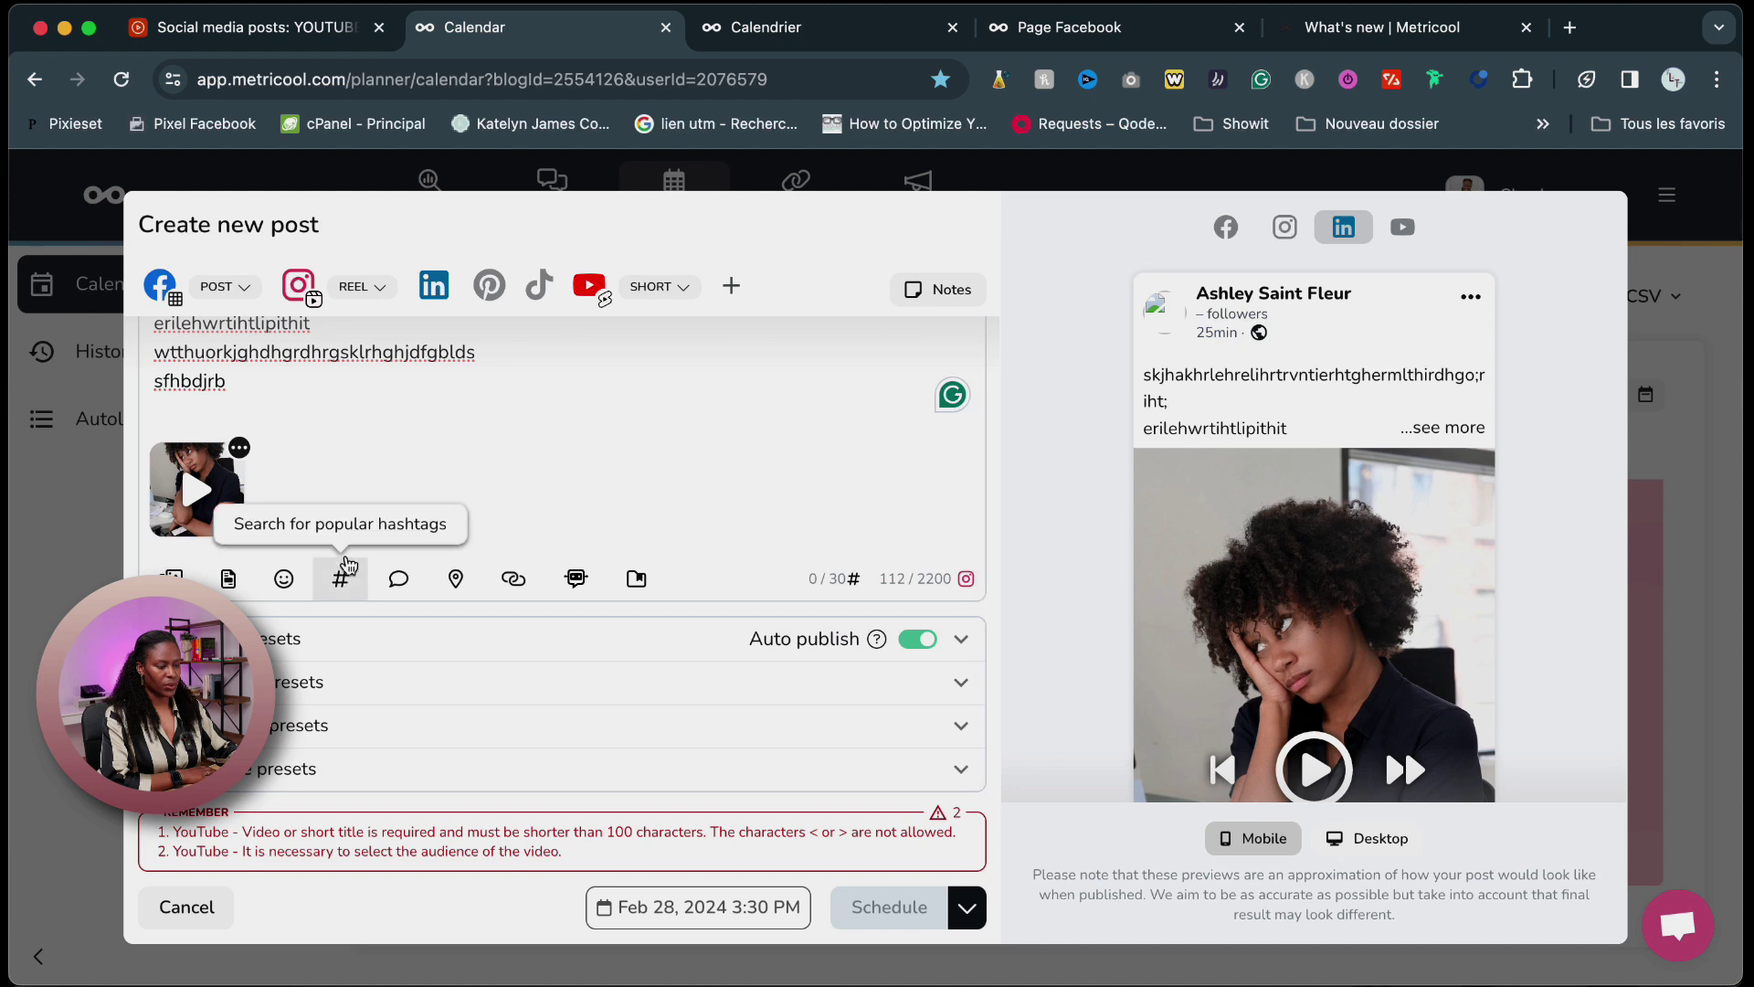
{"action": "scroll", "coordinate": [220, 489], "scroll_direction": "up", "scroll_amount": 2}
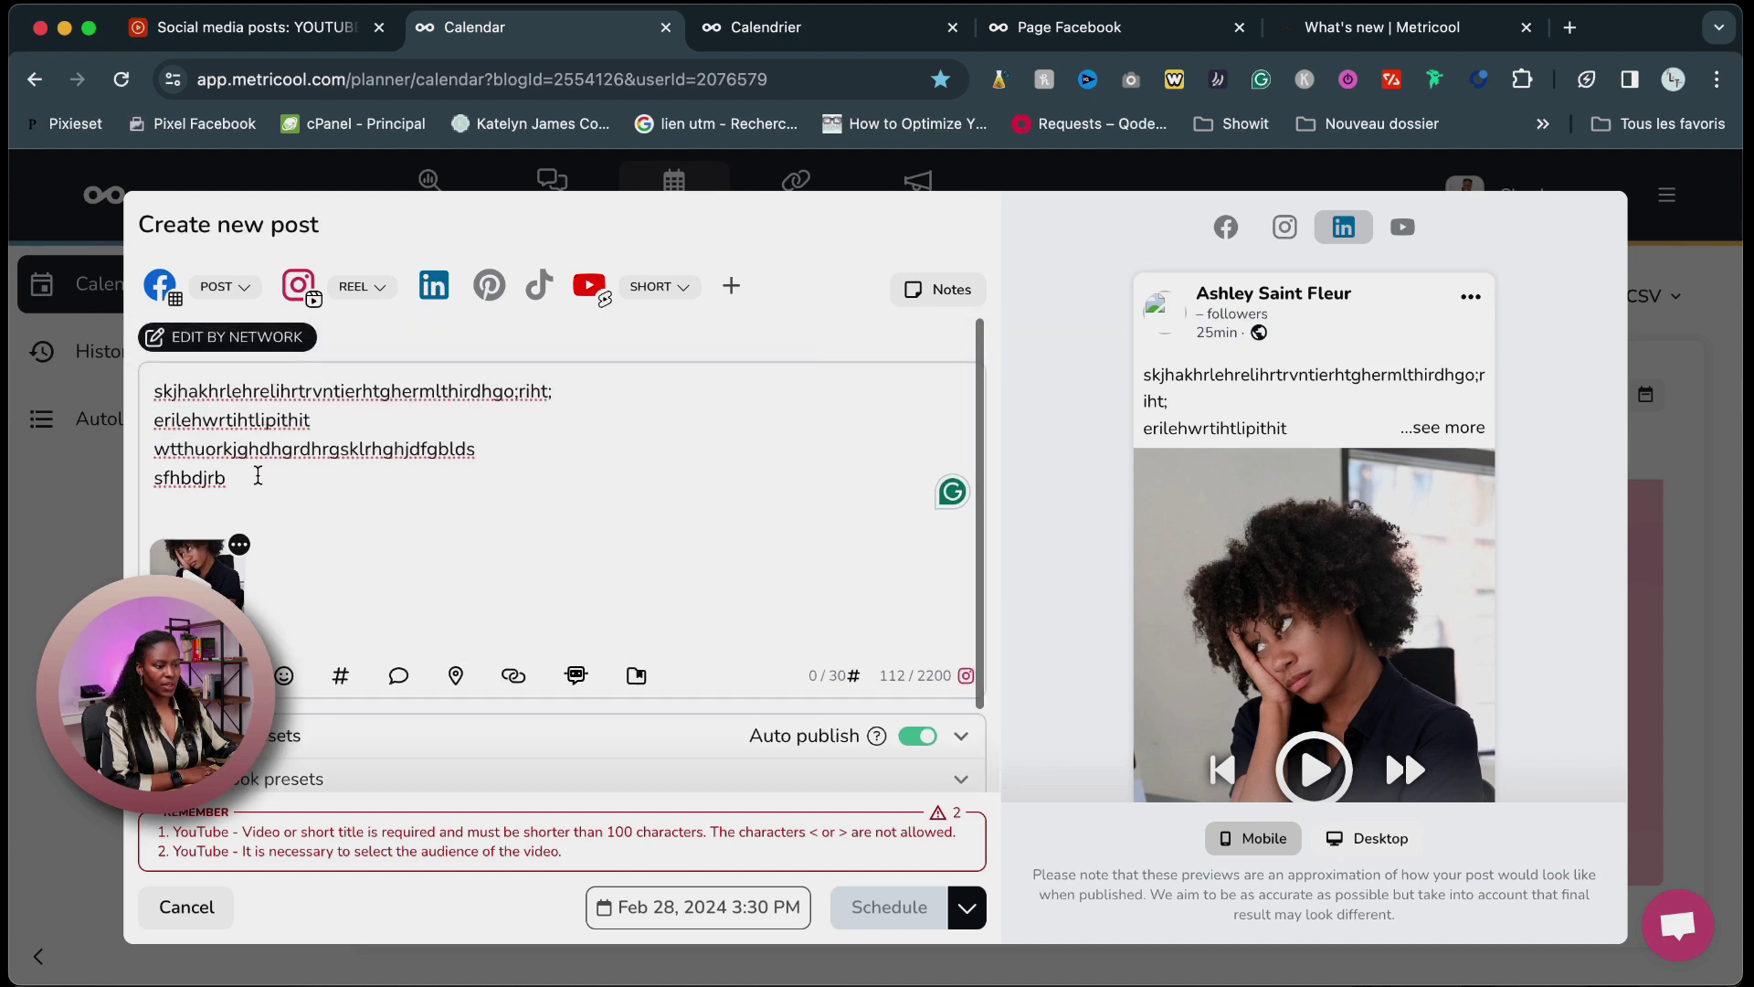
{"action": "left_click_drag", "start_coordinate": [258, 475], "coordinate": [64, 323]}
{"action": "left_click", "coordinate": [364, 494]}
Set the attached video's Instagram cover to the frame at 5.26 s.
{"action": "scroll", "coordinate": [370, 501], "scroll_direction": "down", "scroll_amount": 2}
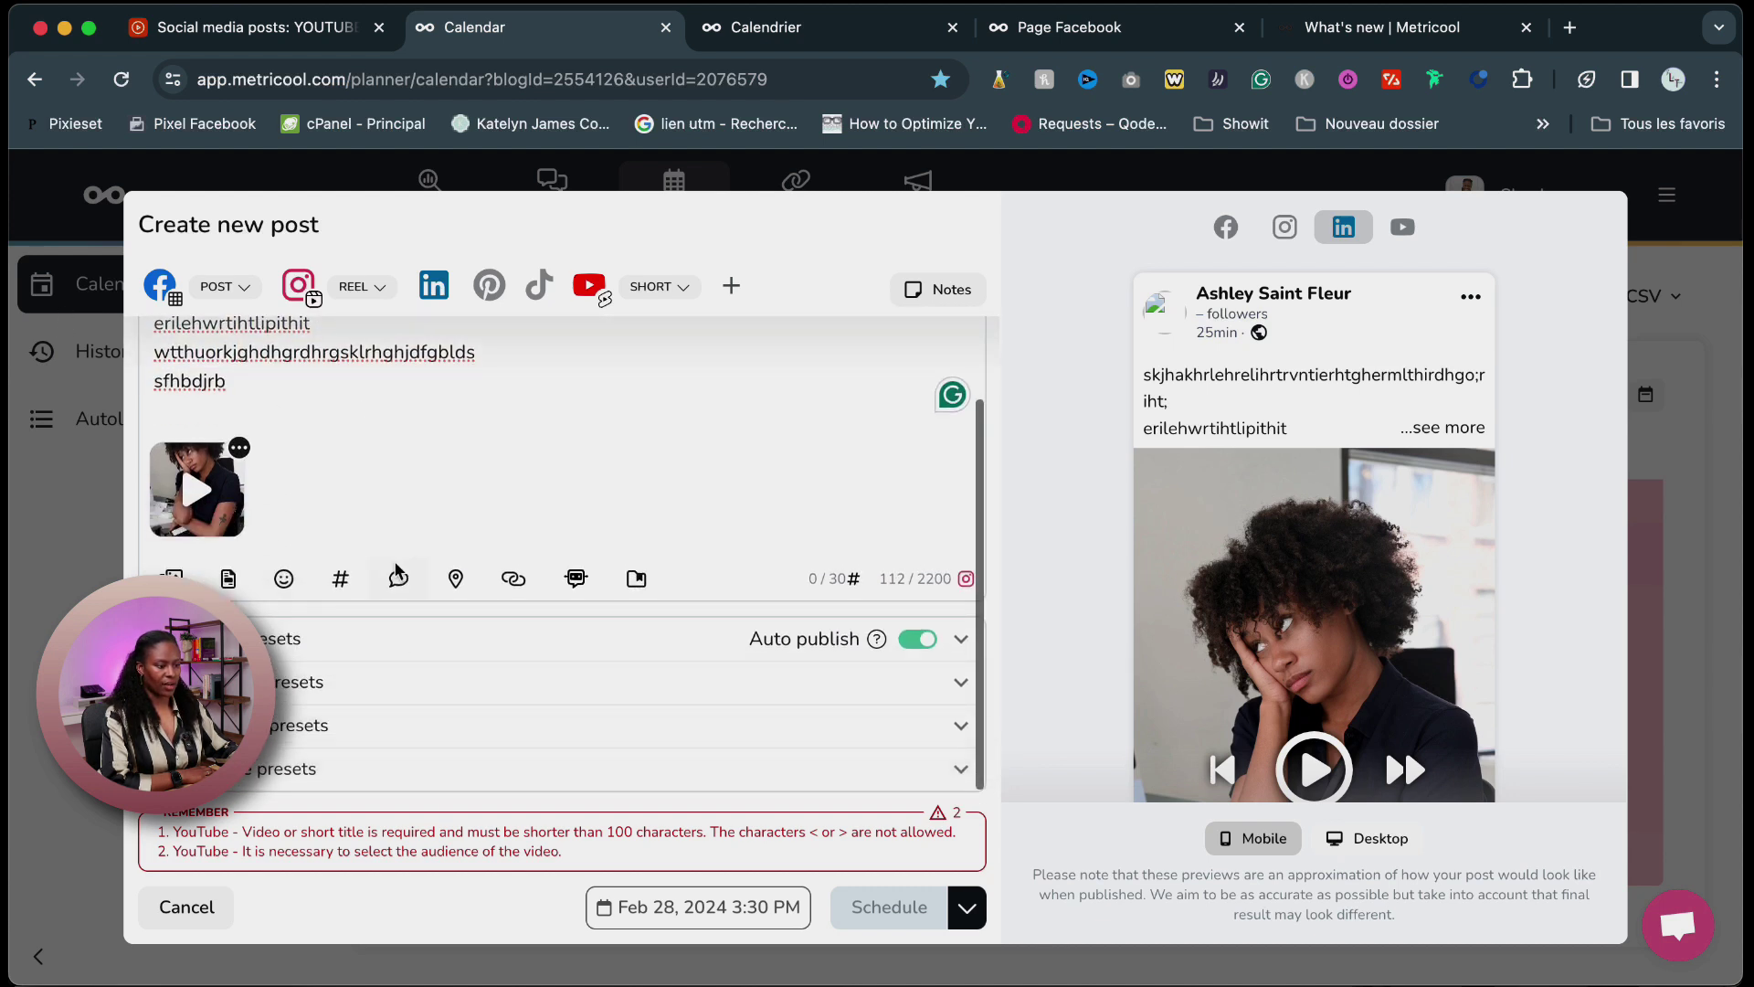
{"action": "left_click", "coordinate": [240, 451]}
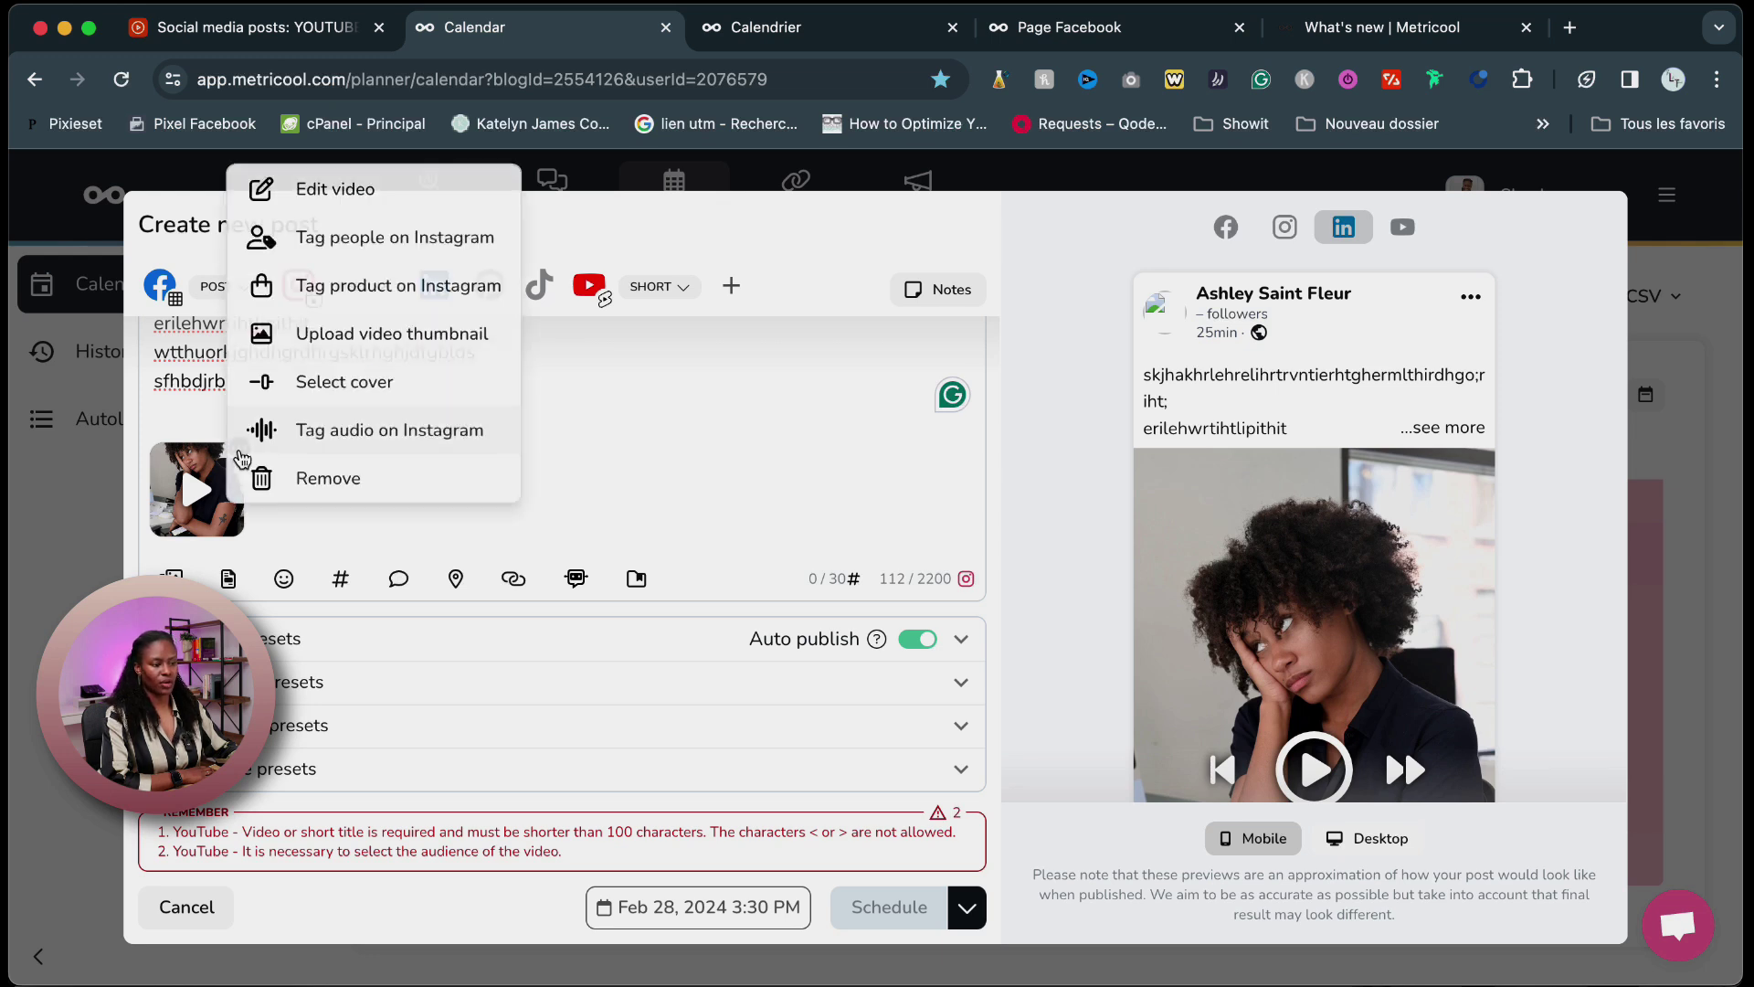
{"action": "left_click", "coordinate": [360, 384]}
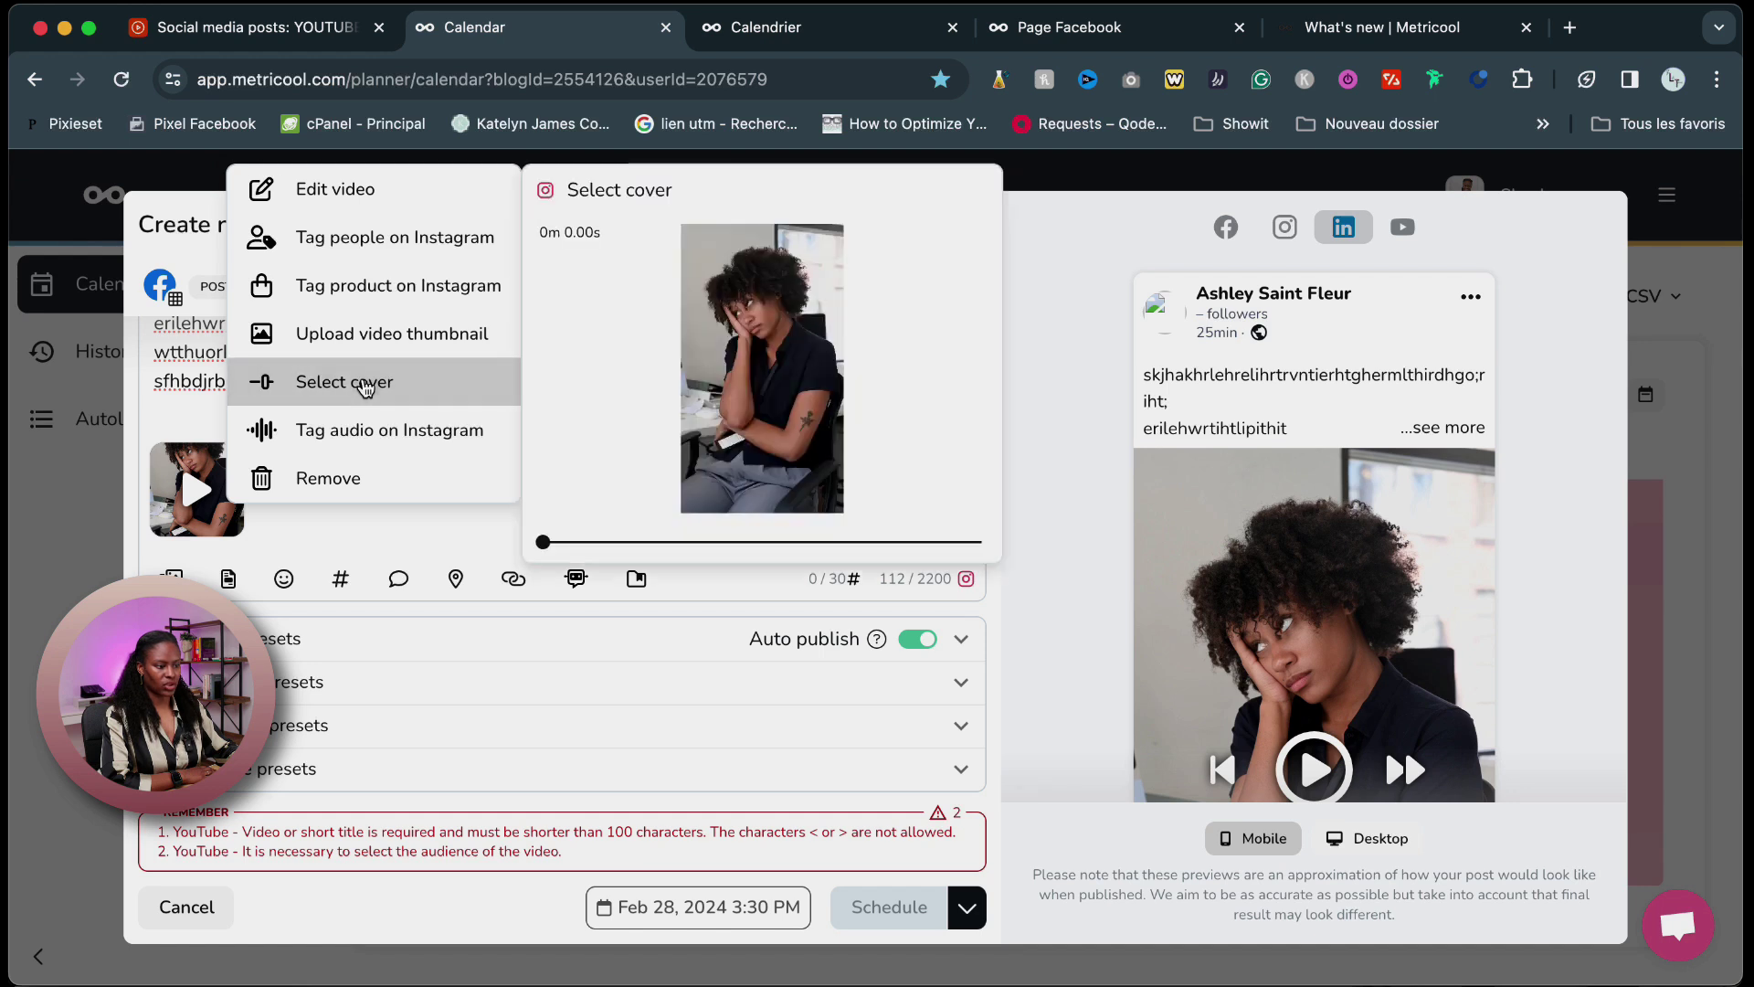
{"action": "left_click_drag", "start_coordinate": [548, 543], "coordinate": [779, 553]}
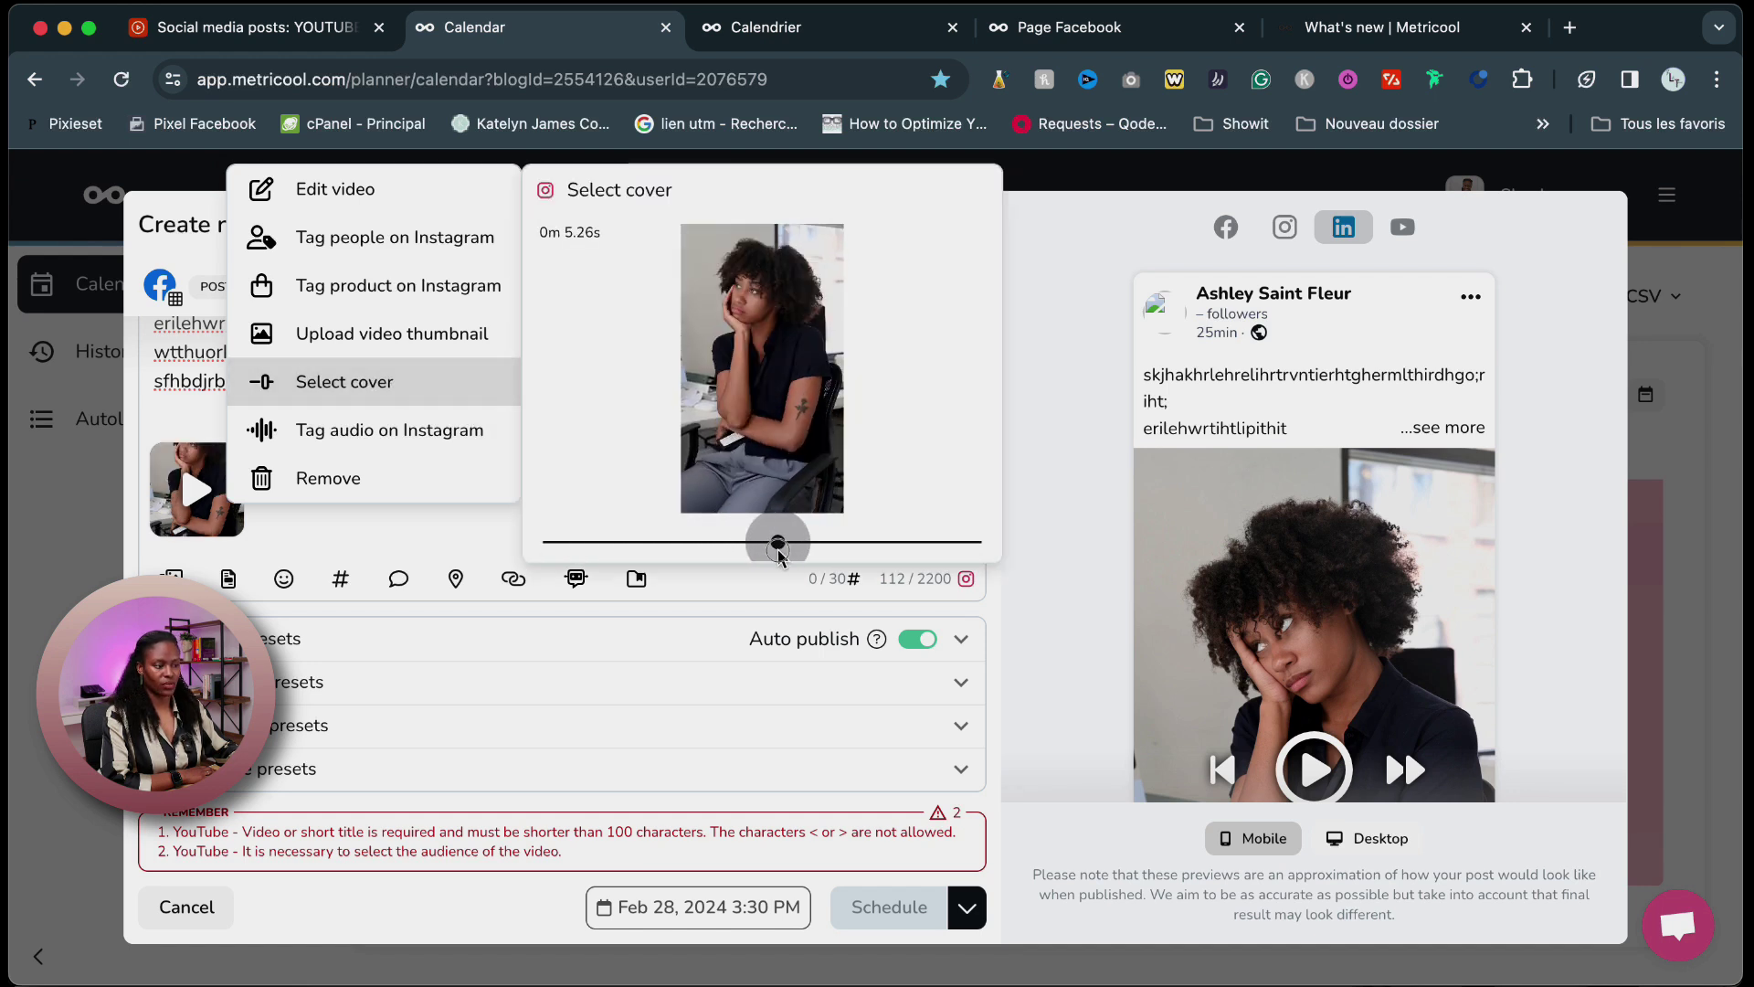
{"action": "left_click", "coordinate": [412, 491]}
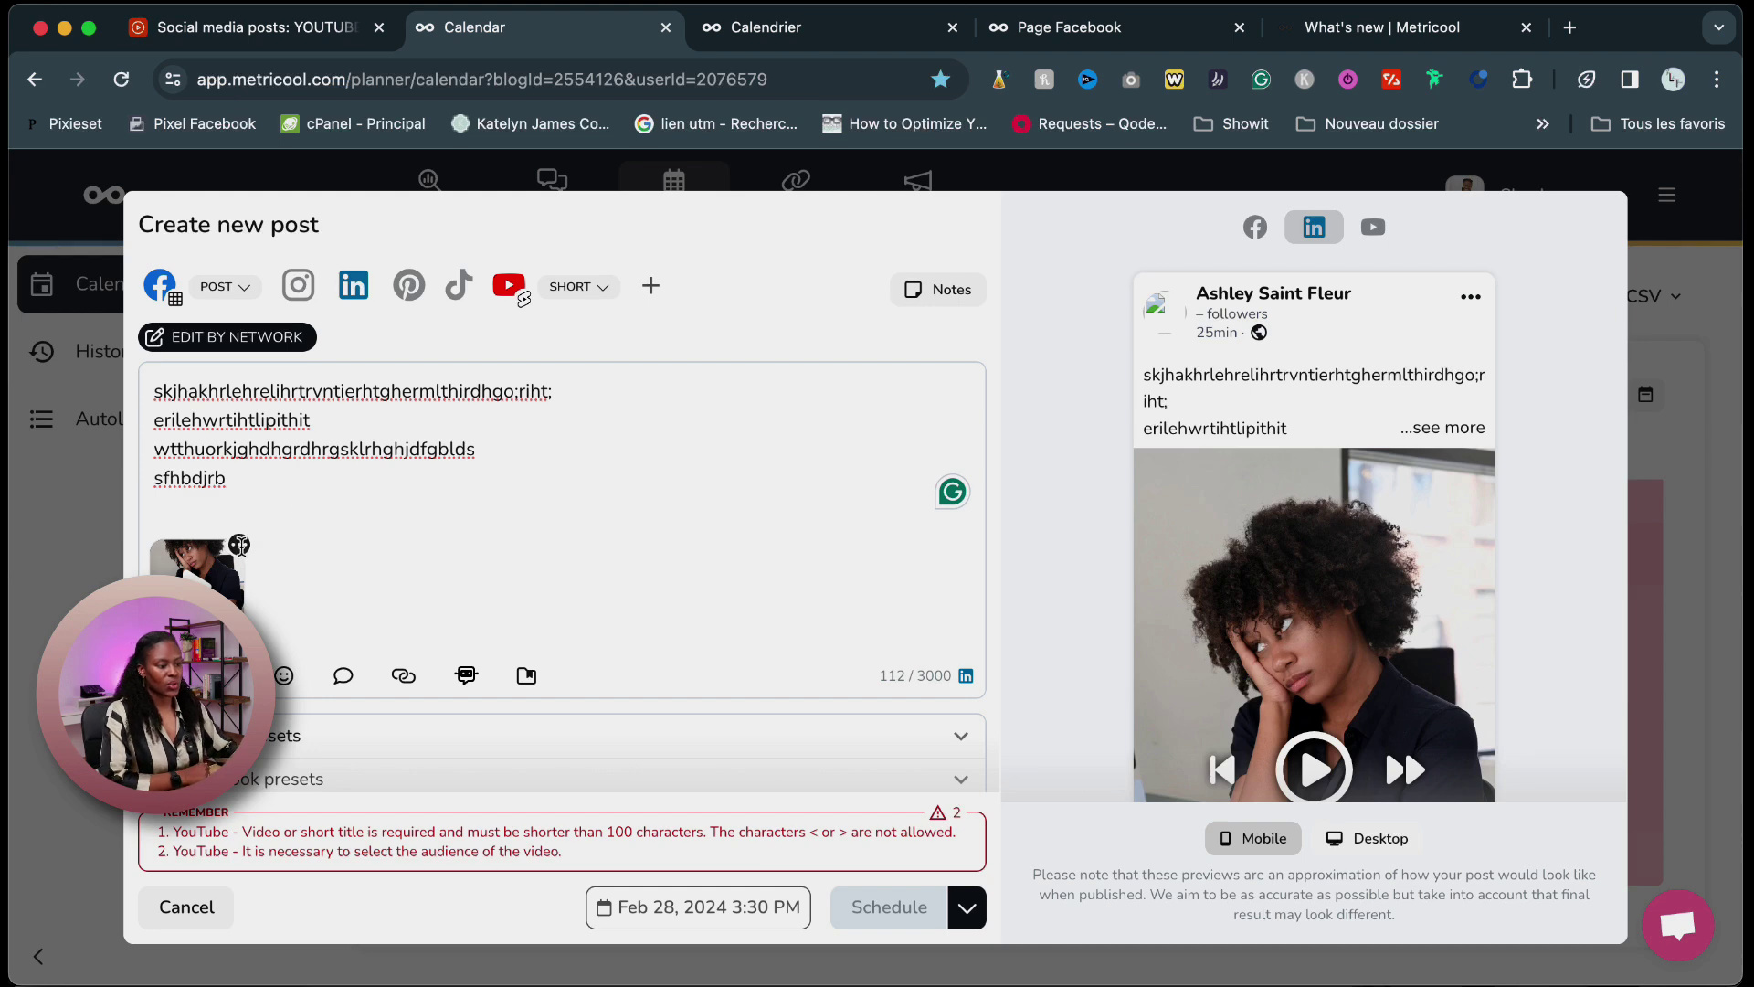
Inspect the LinkedIn video thumbnail upload without adding an image, and remove LinkedIn from the post's networks.
{"action": "left_click", "coordinate": [239, 547]}
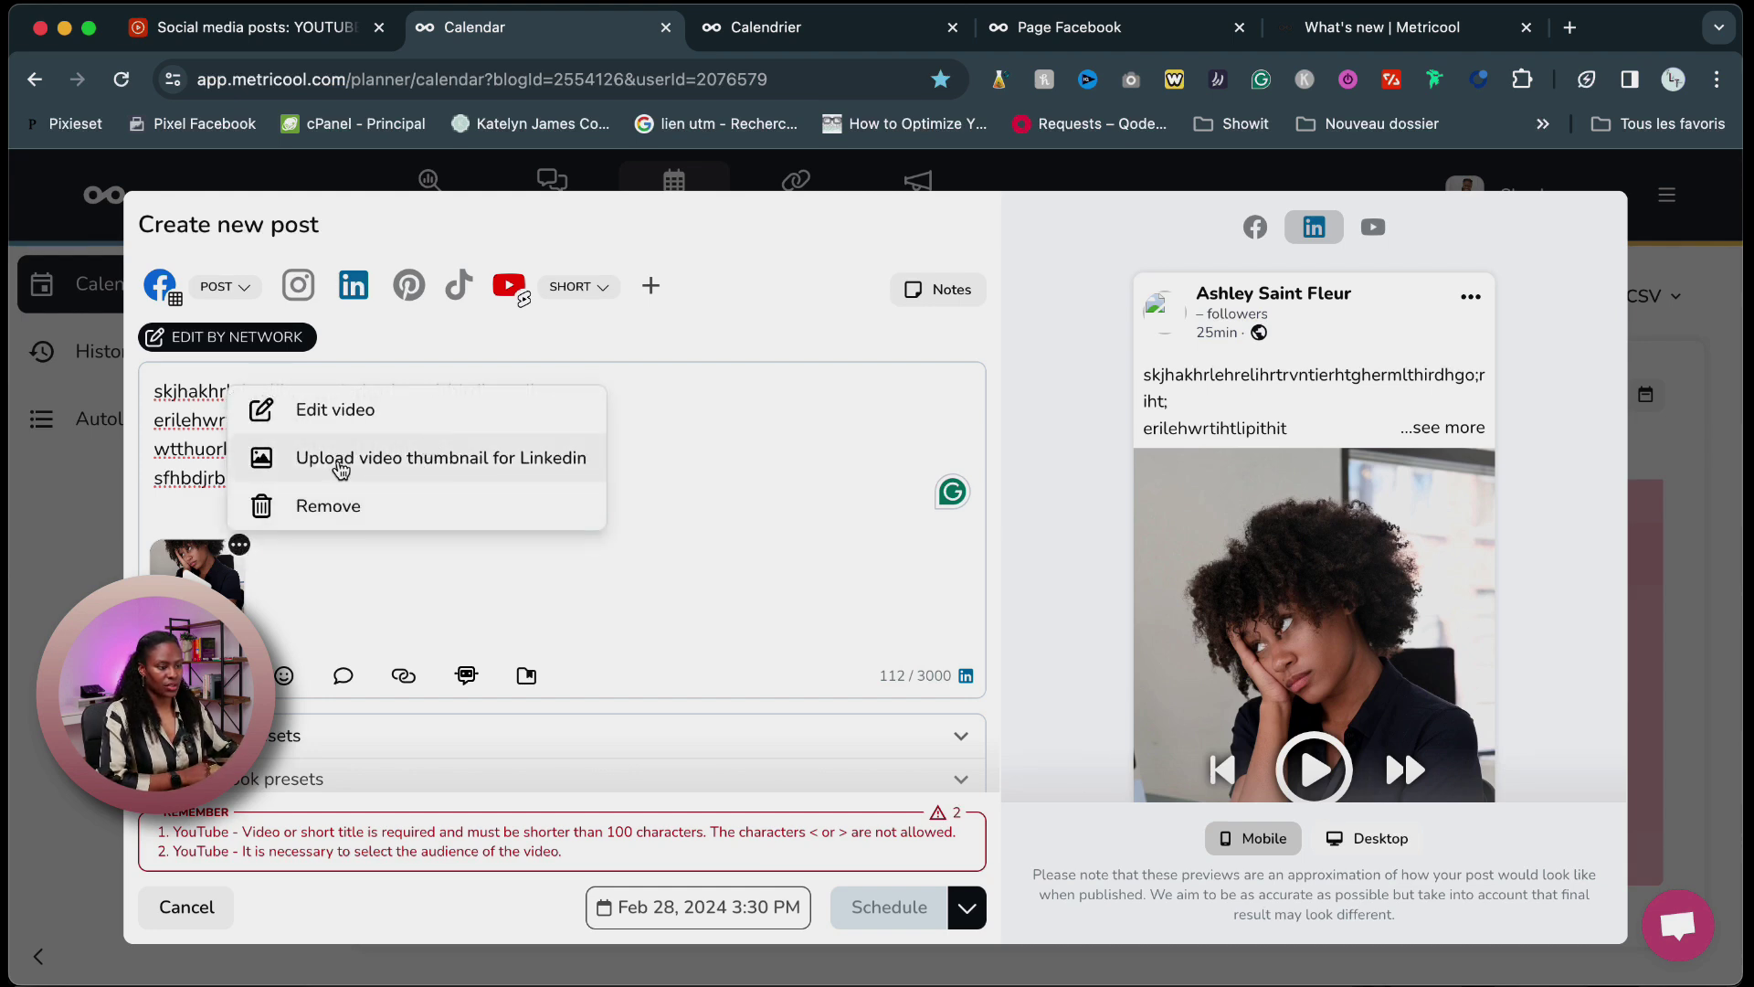
{"action": "left_click", "coordinate": [483, 464]}
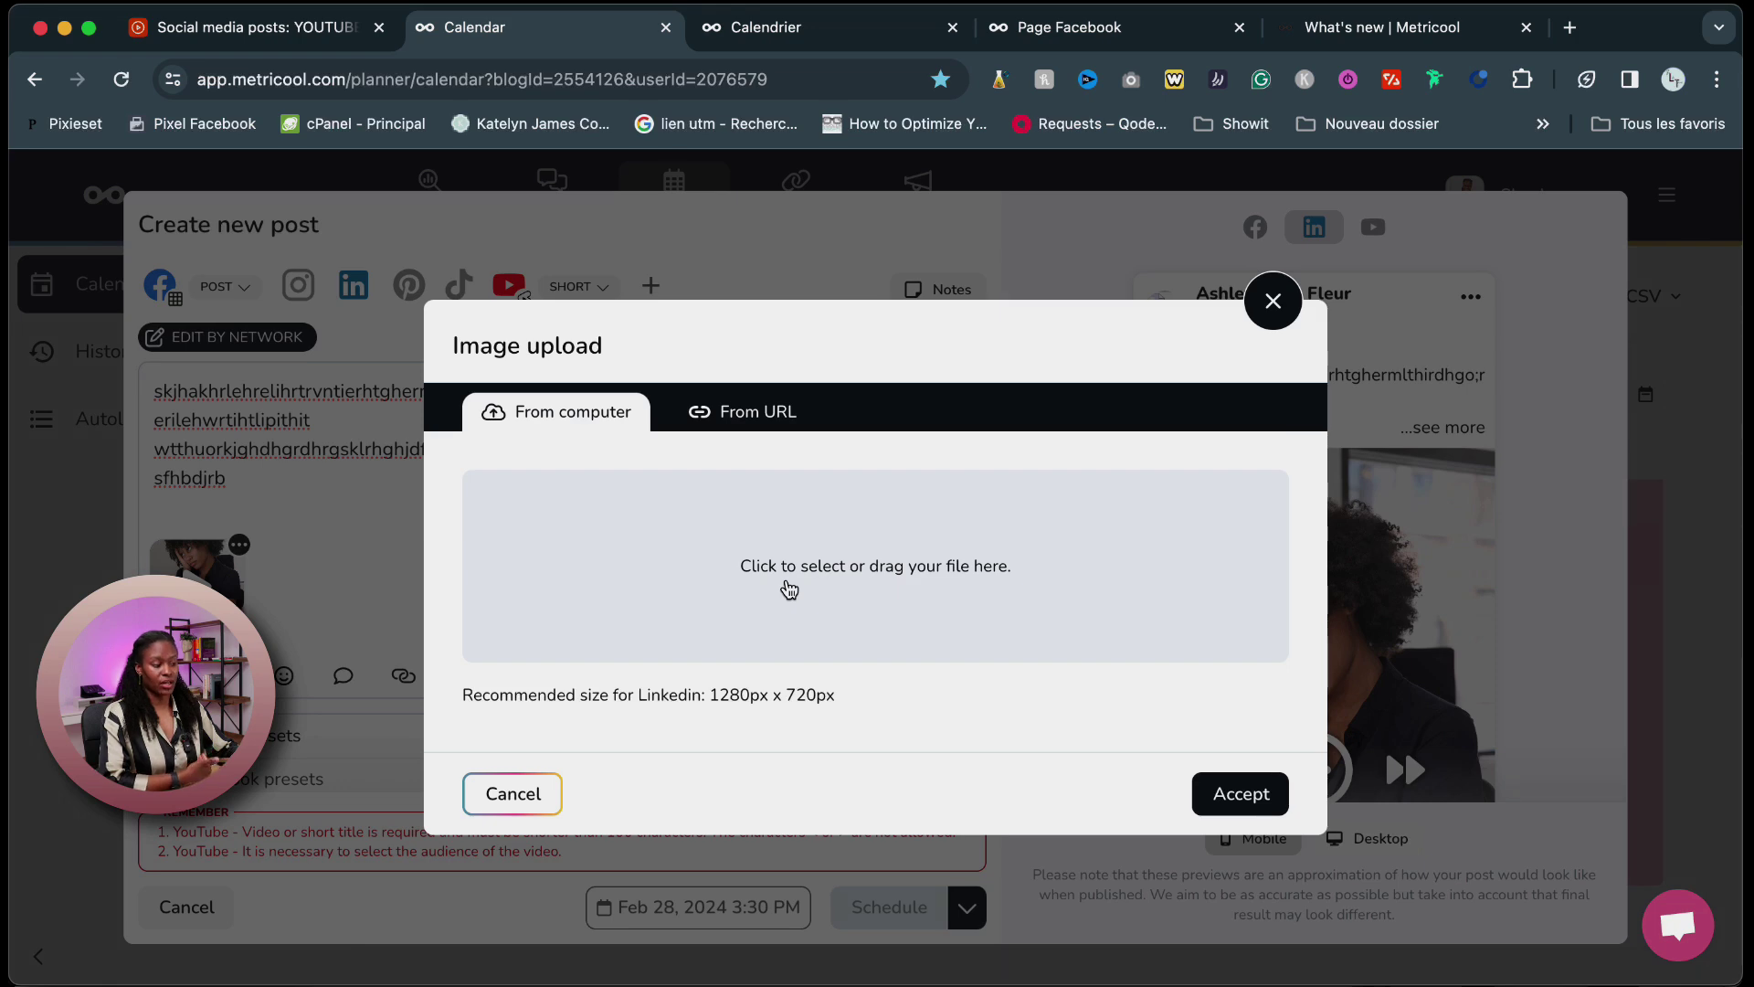
{"action": "left_click", "coordinate": [1279, 306]}
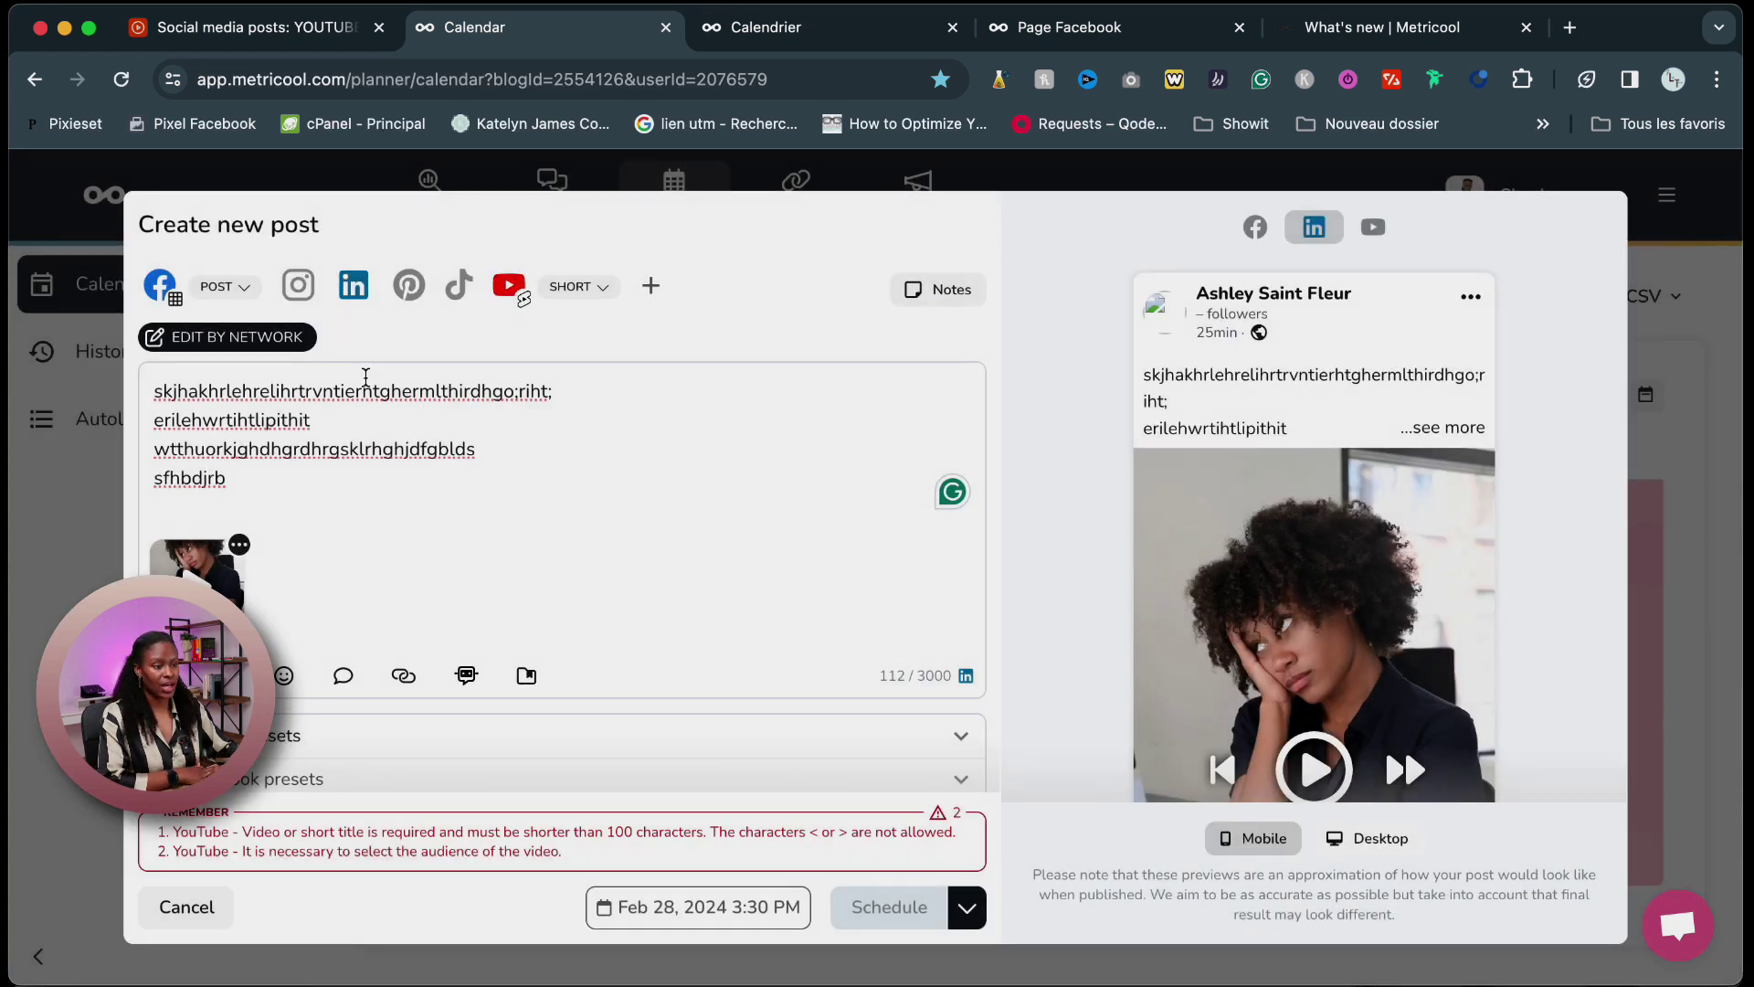
{"action": "left_click", "coordinate": [353, 287]}
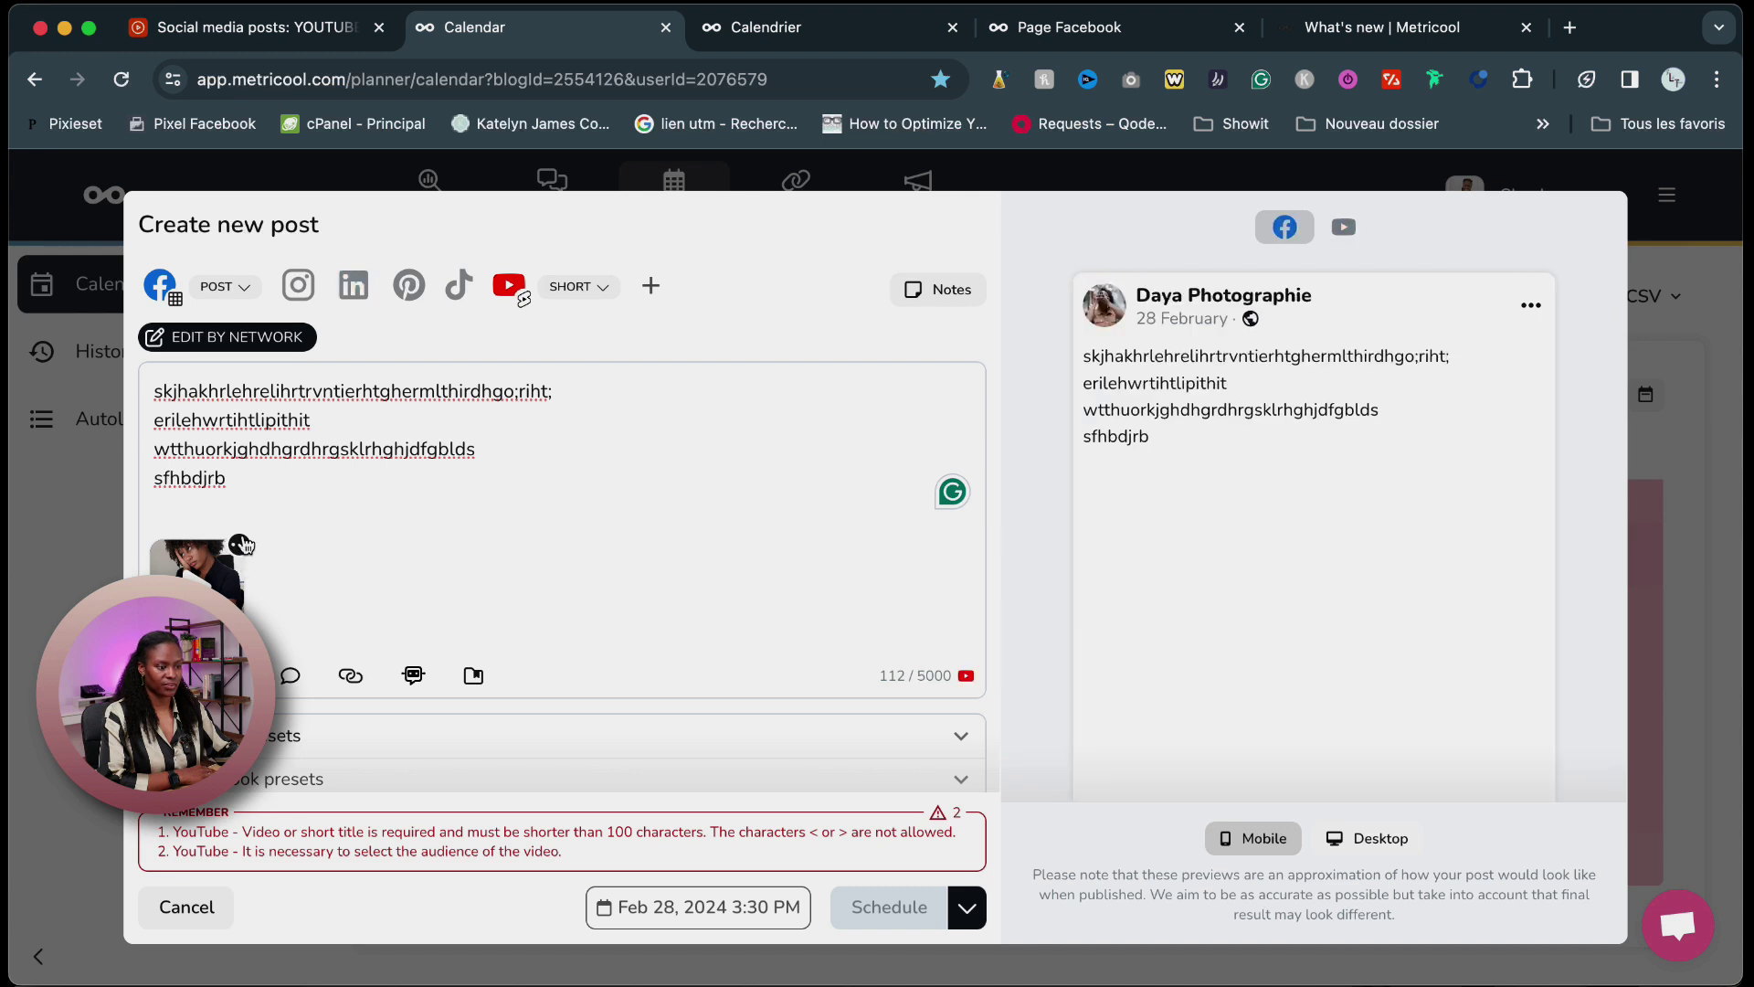
Look at the option for adding multimedia and browse the emoji picker without inserting anything into the caption.
{"action": "scroll", "coordinate": [365, 621], "scroll_direction": "down", "scroll_amount": 1}
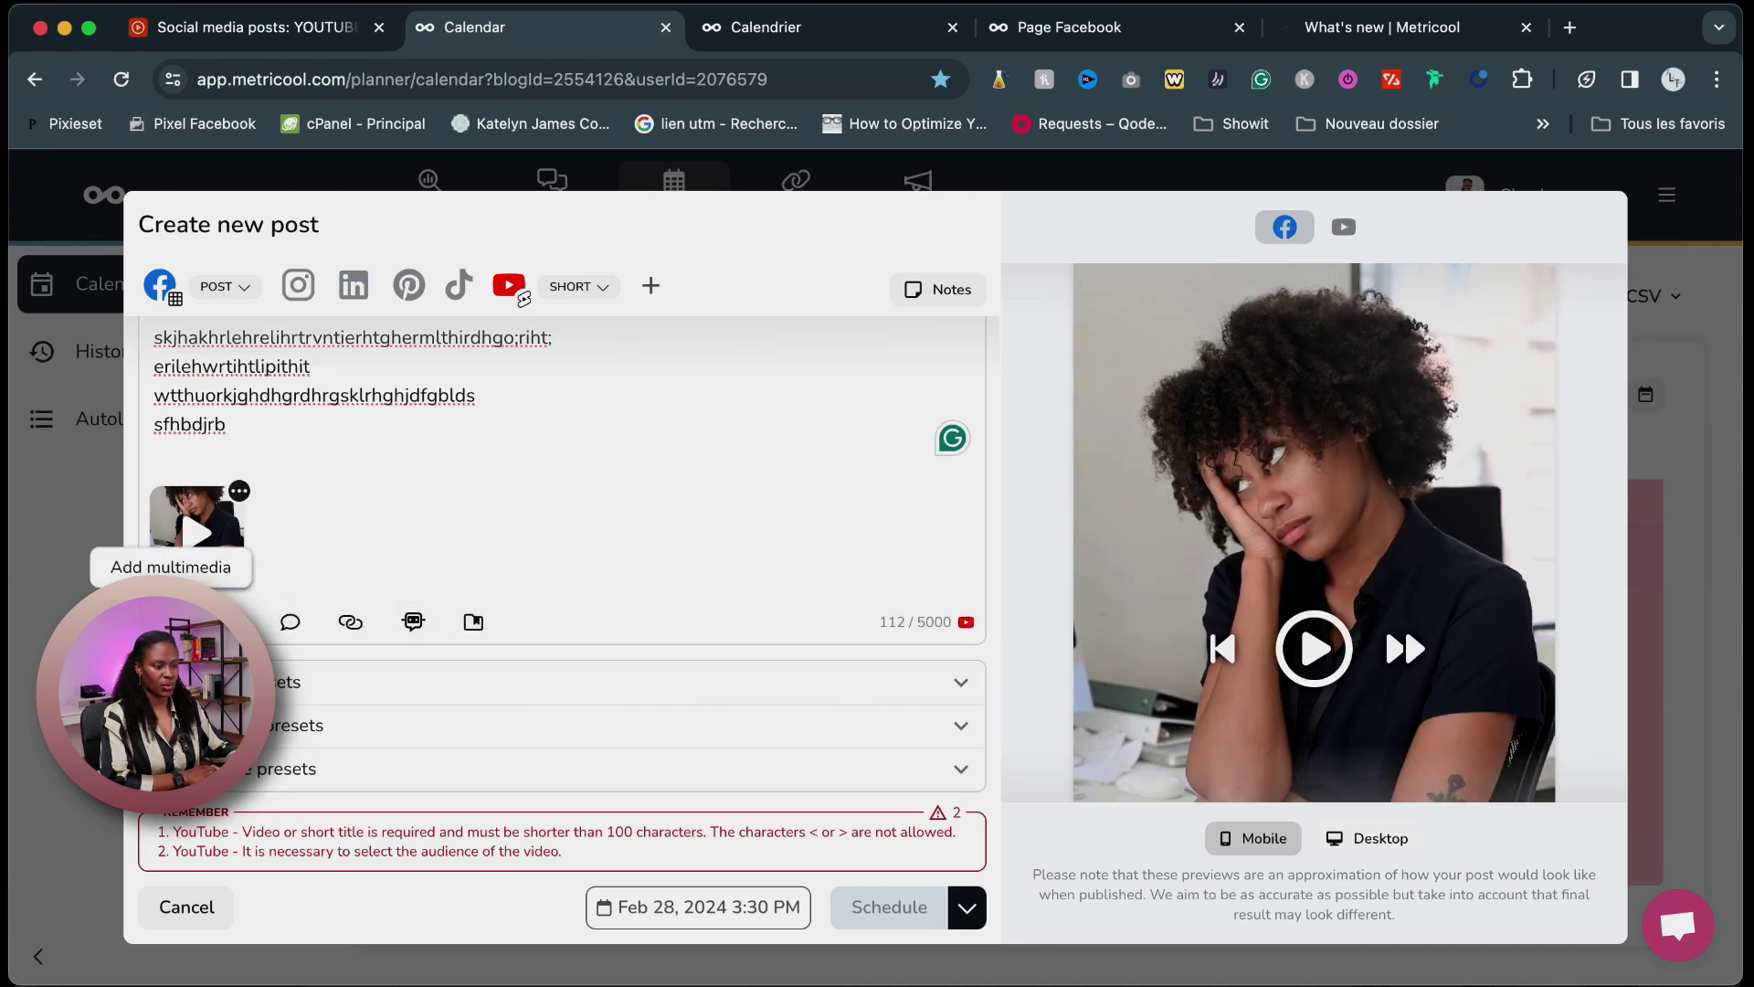
{"action": "left_click", "coordinate": [171, 622]}
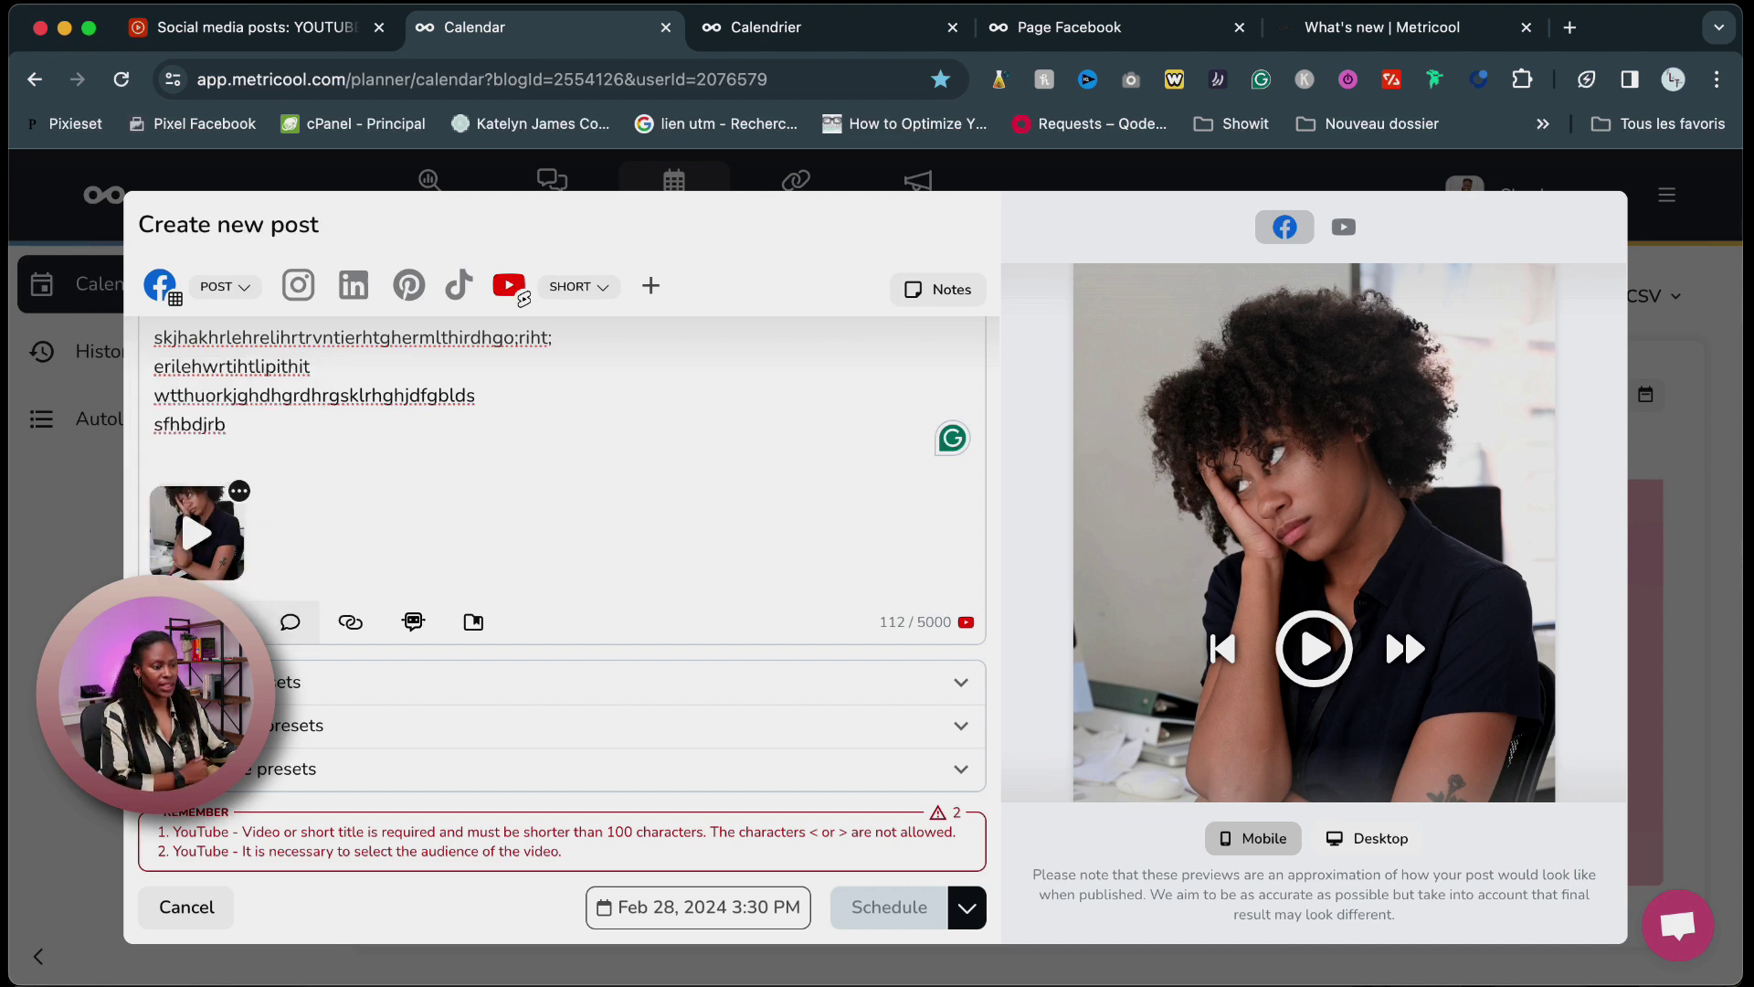
{"action": "left_click", "coordinate": [290, 621]}
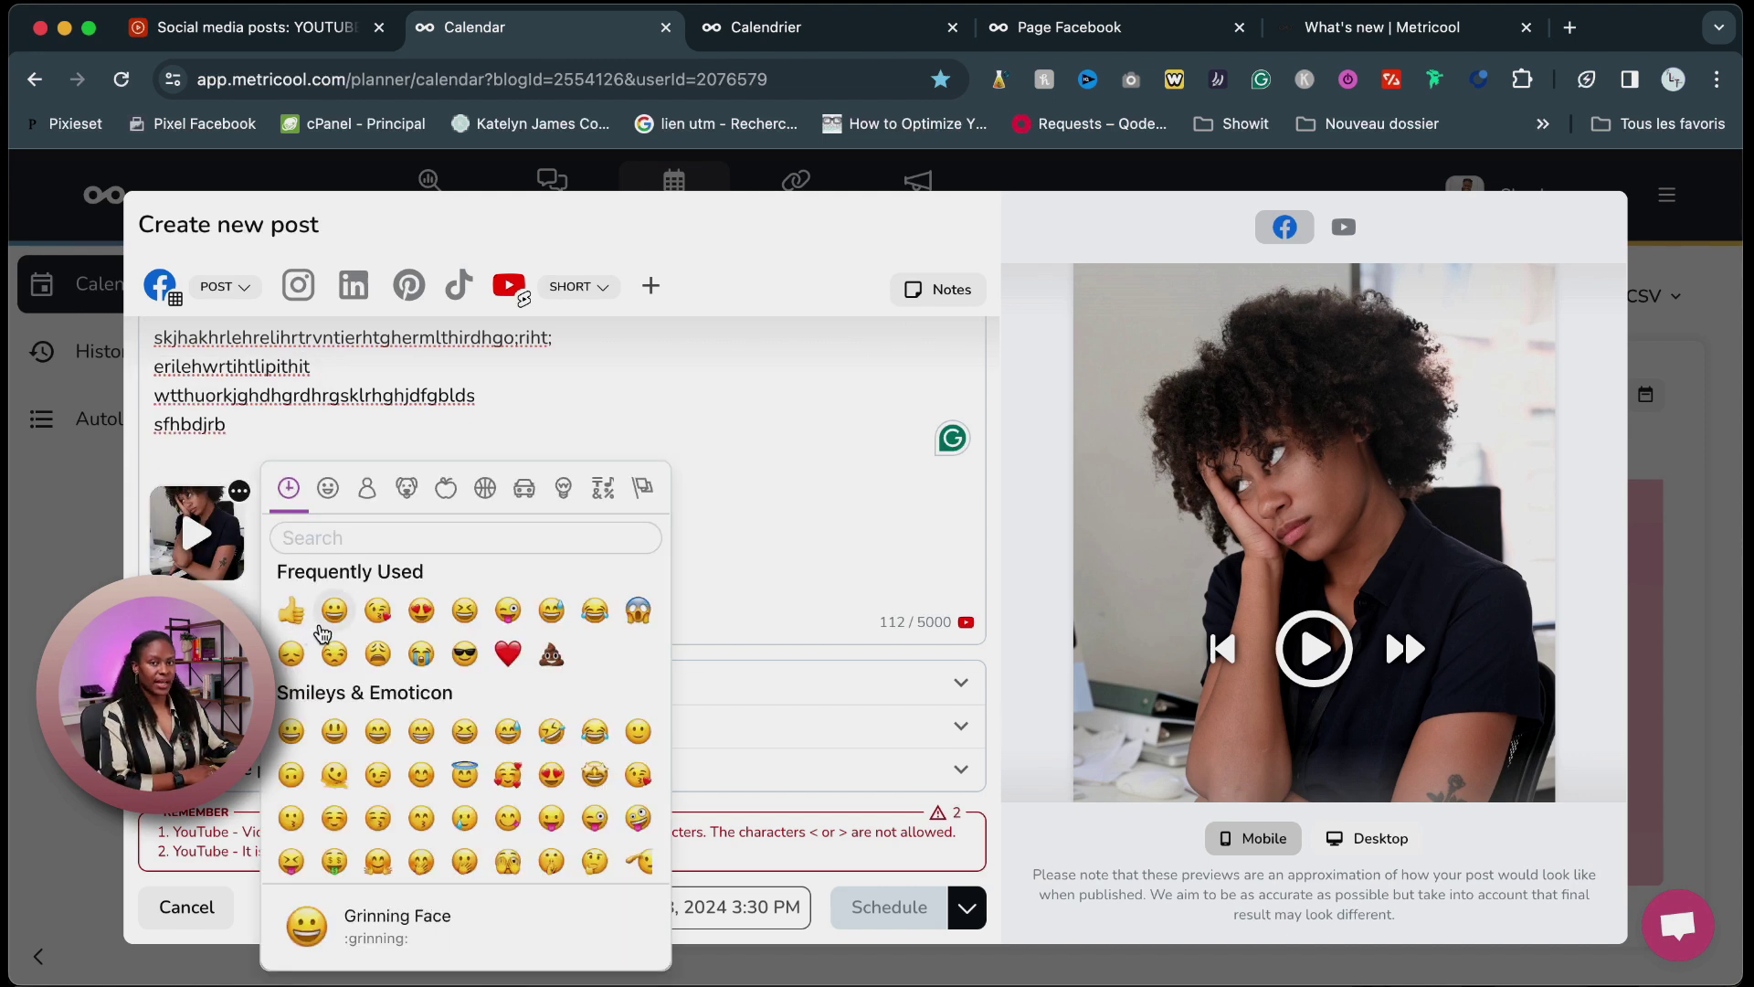
{"action": "left_click", "coordinate": [455, 370]}
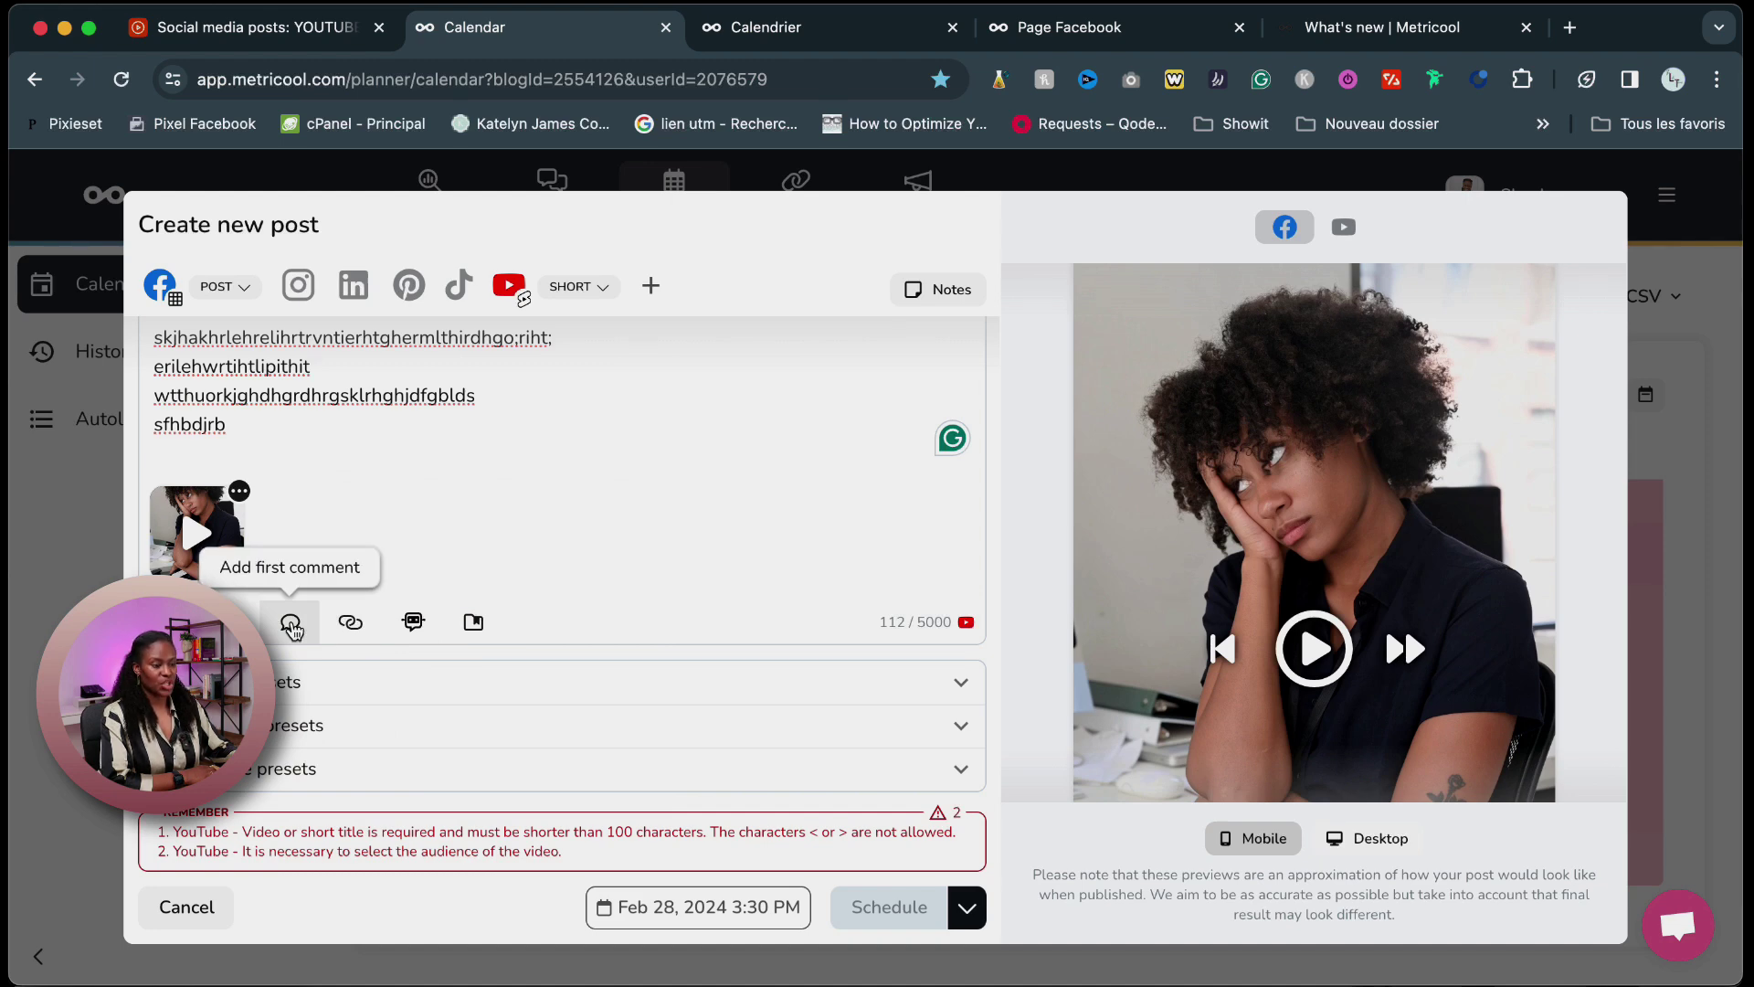
Inspect the dialog for adding a first comment to the post and close it without writing one.
{"action": "left_click", "coordinate": [293, 628]}
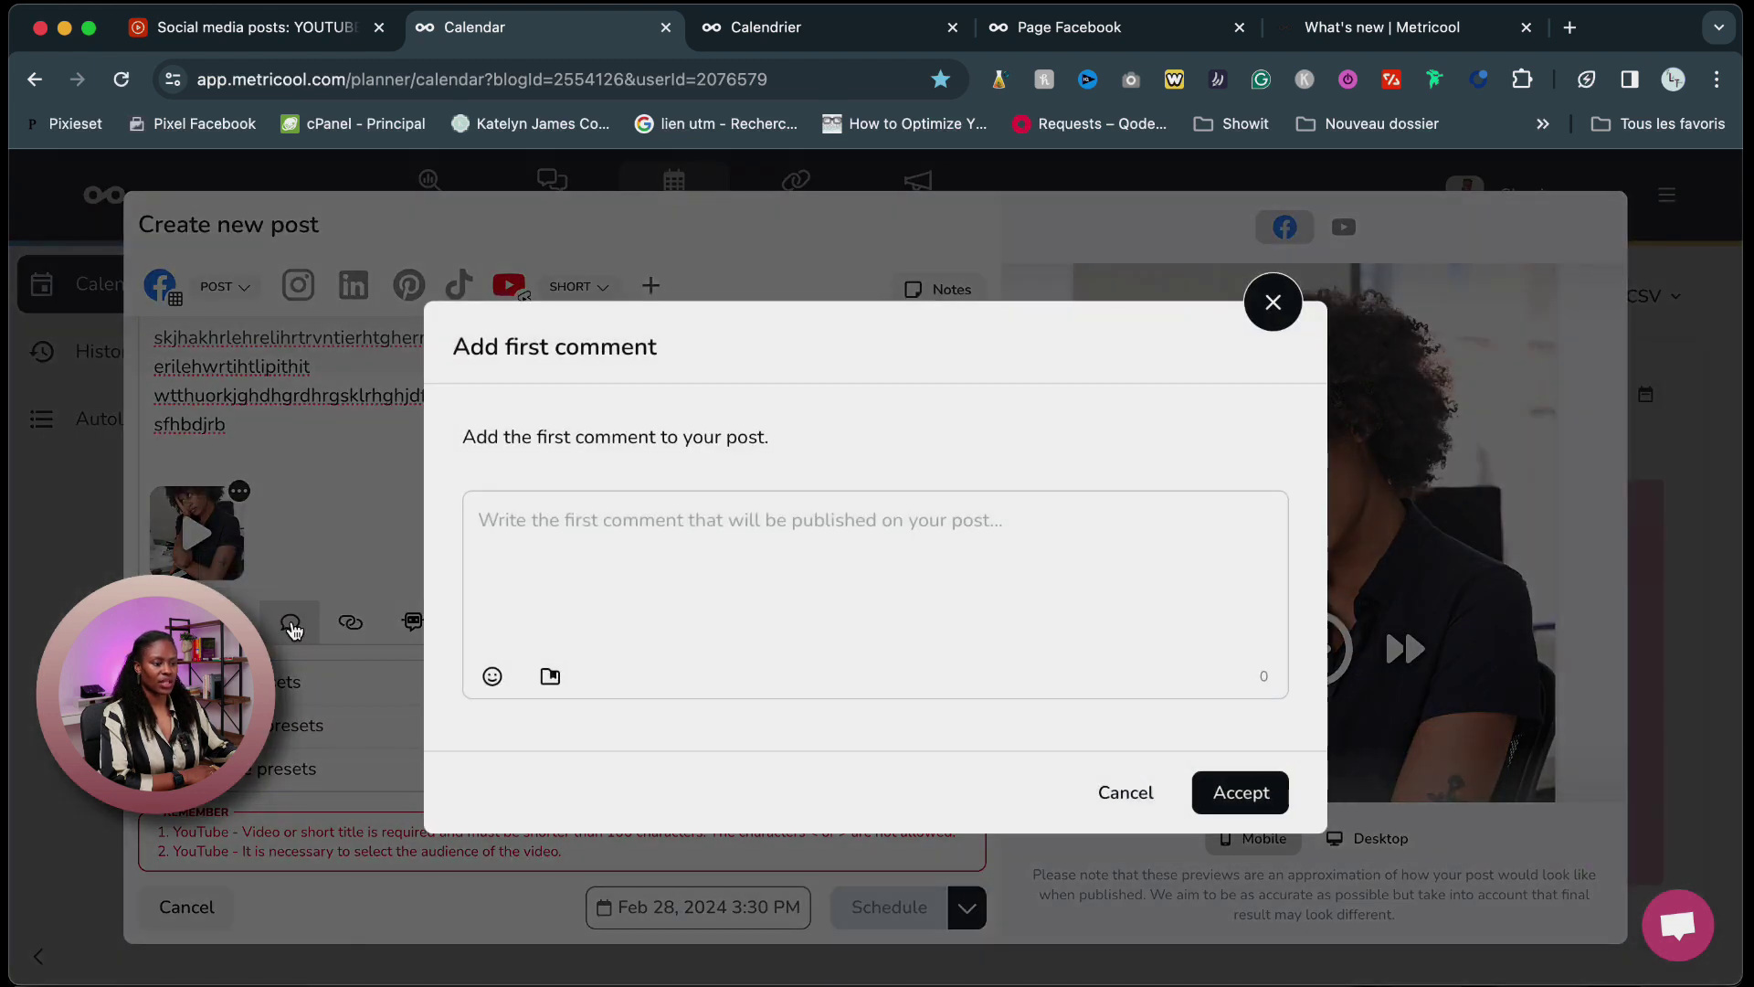
{"action": "left_click", "coordinate": [647, 541]}
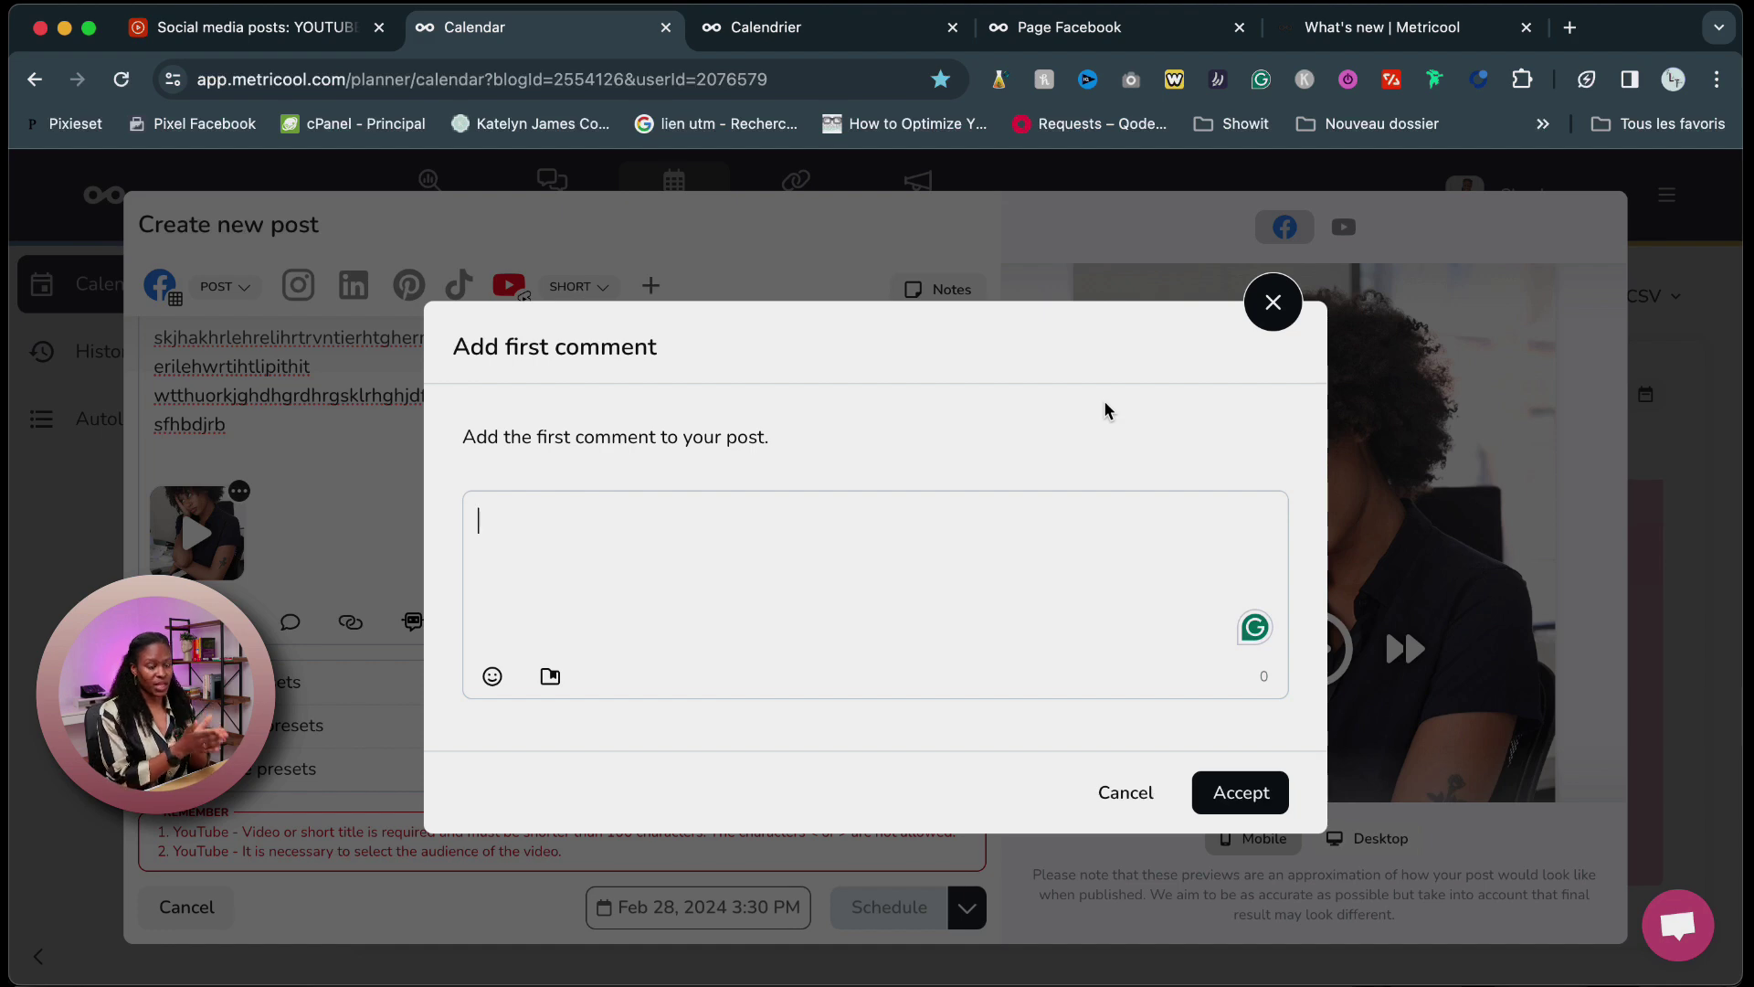
{"action": "left_click", "coordinate": [1273, 302]}
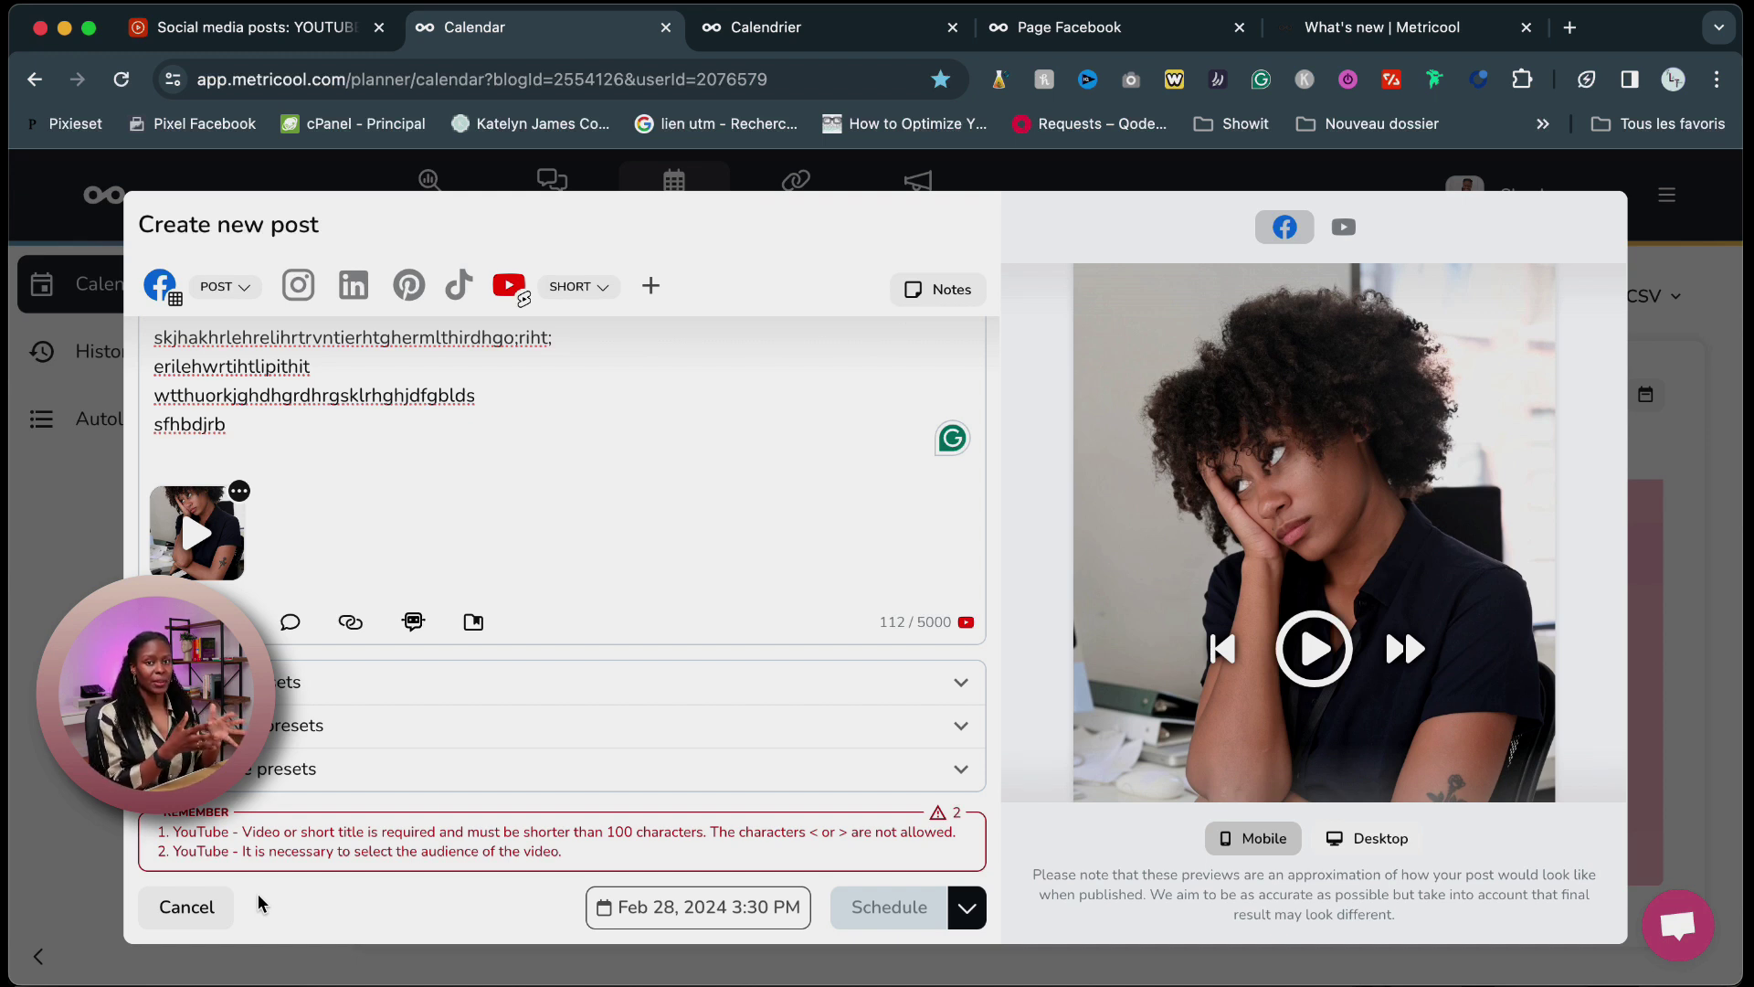
Inspect the campaign URL generator and the text generator assistant, closing both without adding anything to the post.
{"action": "left_click", "coordinate": [352, 626]}
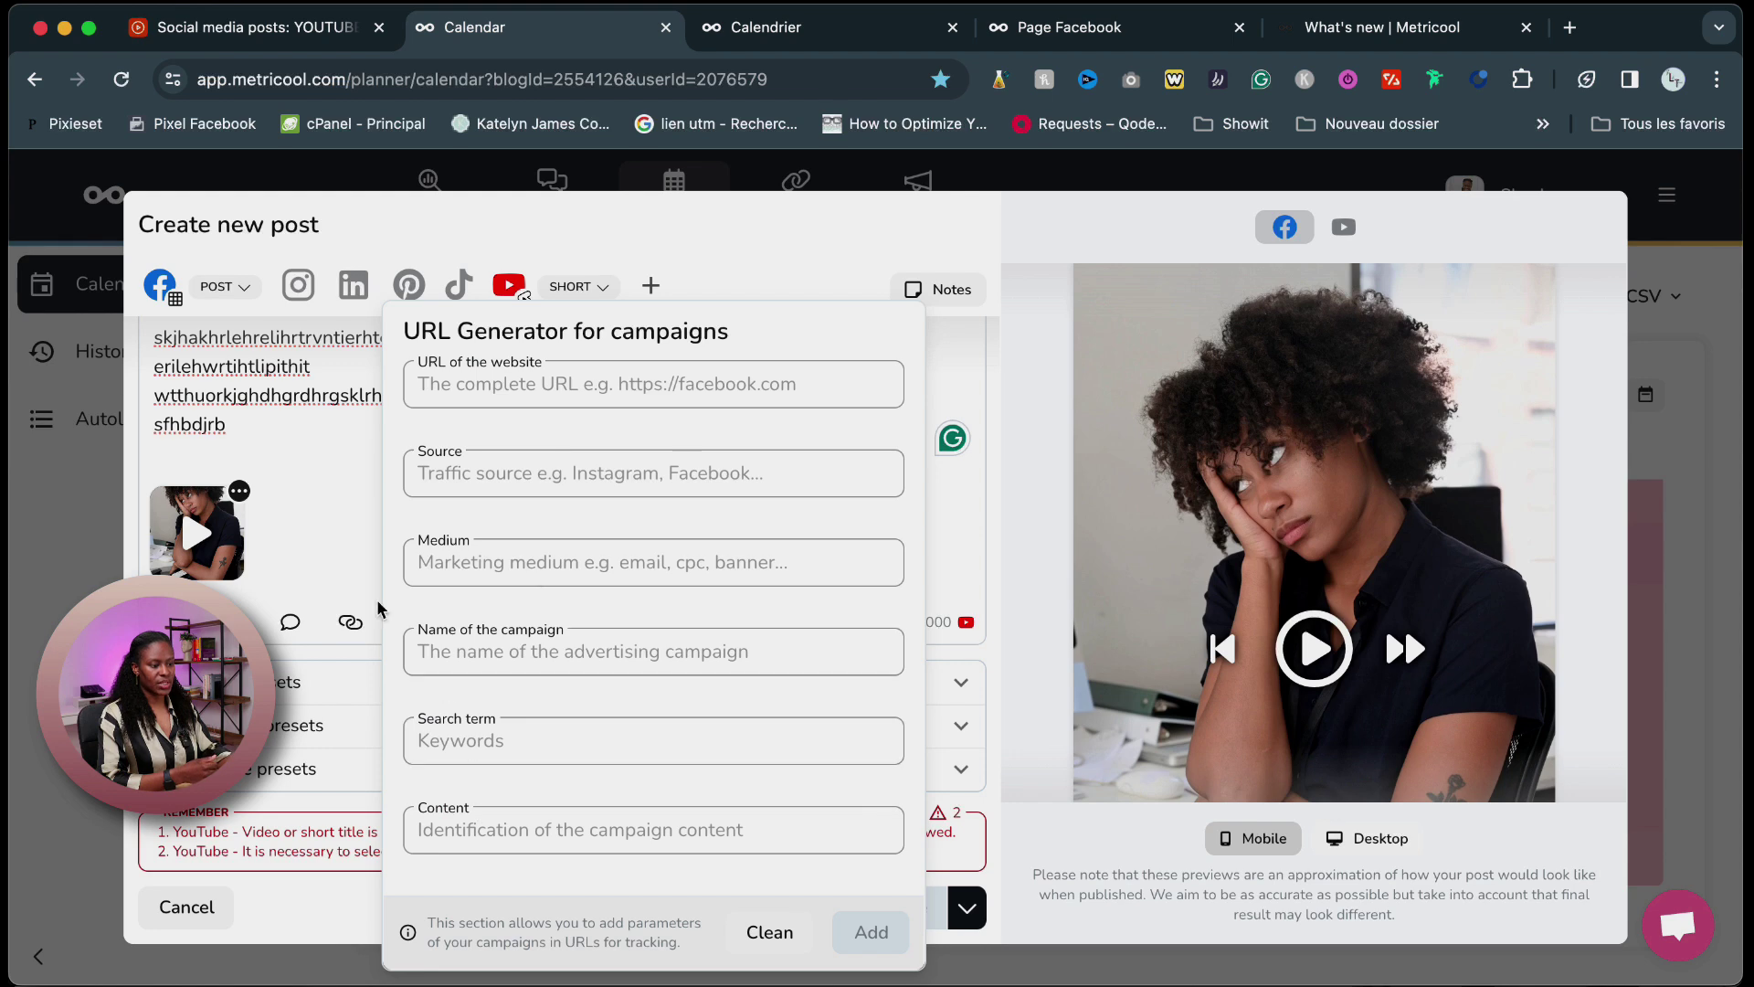
{"action": "left_click", "coordinate": [365, 575]}
{"action": "left_click", "coordinate": [416, 626]}
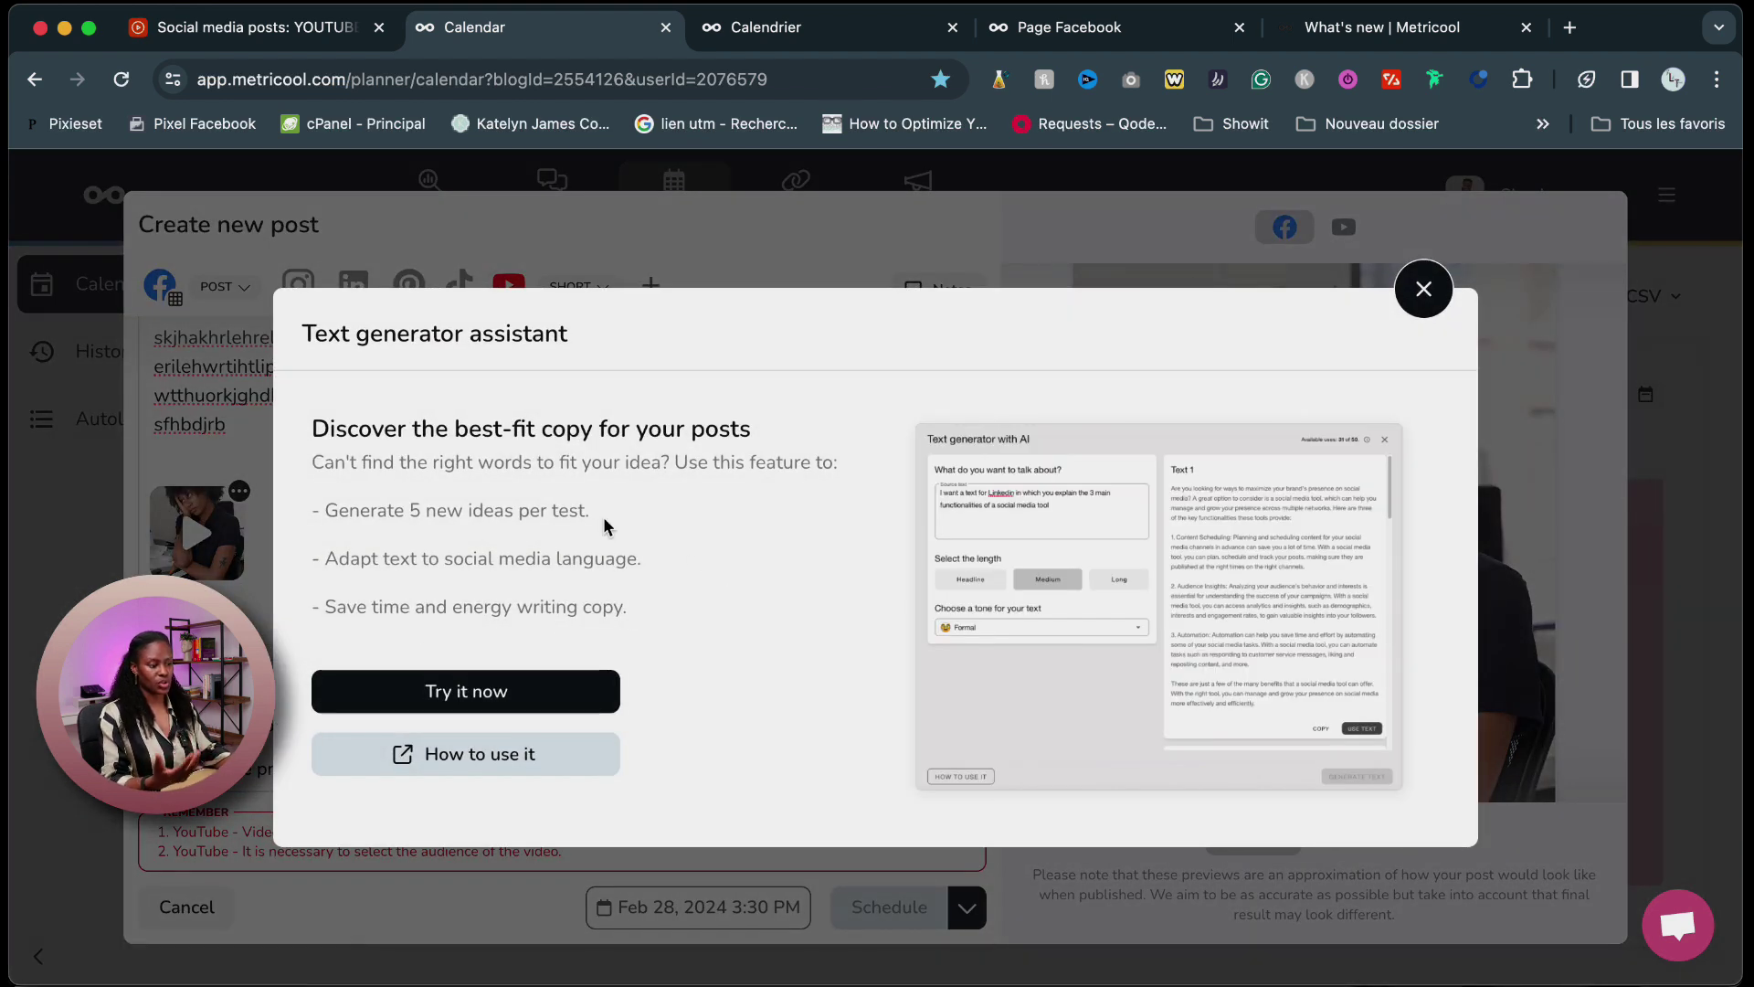
{"action": "left_click", "coordinate": [1424, 289]}
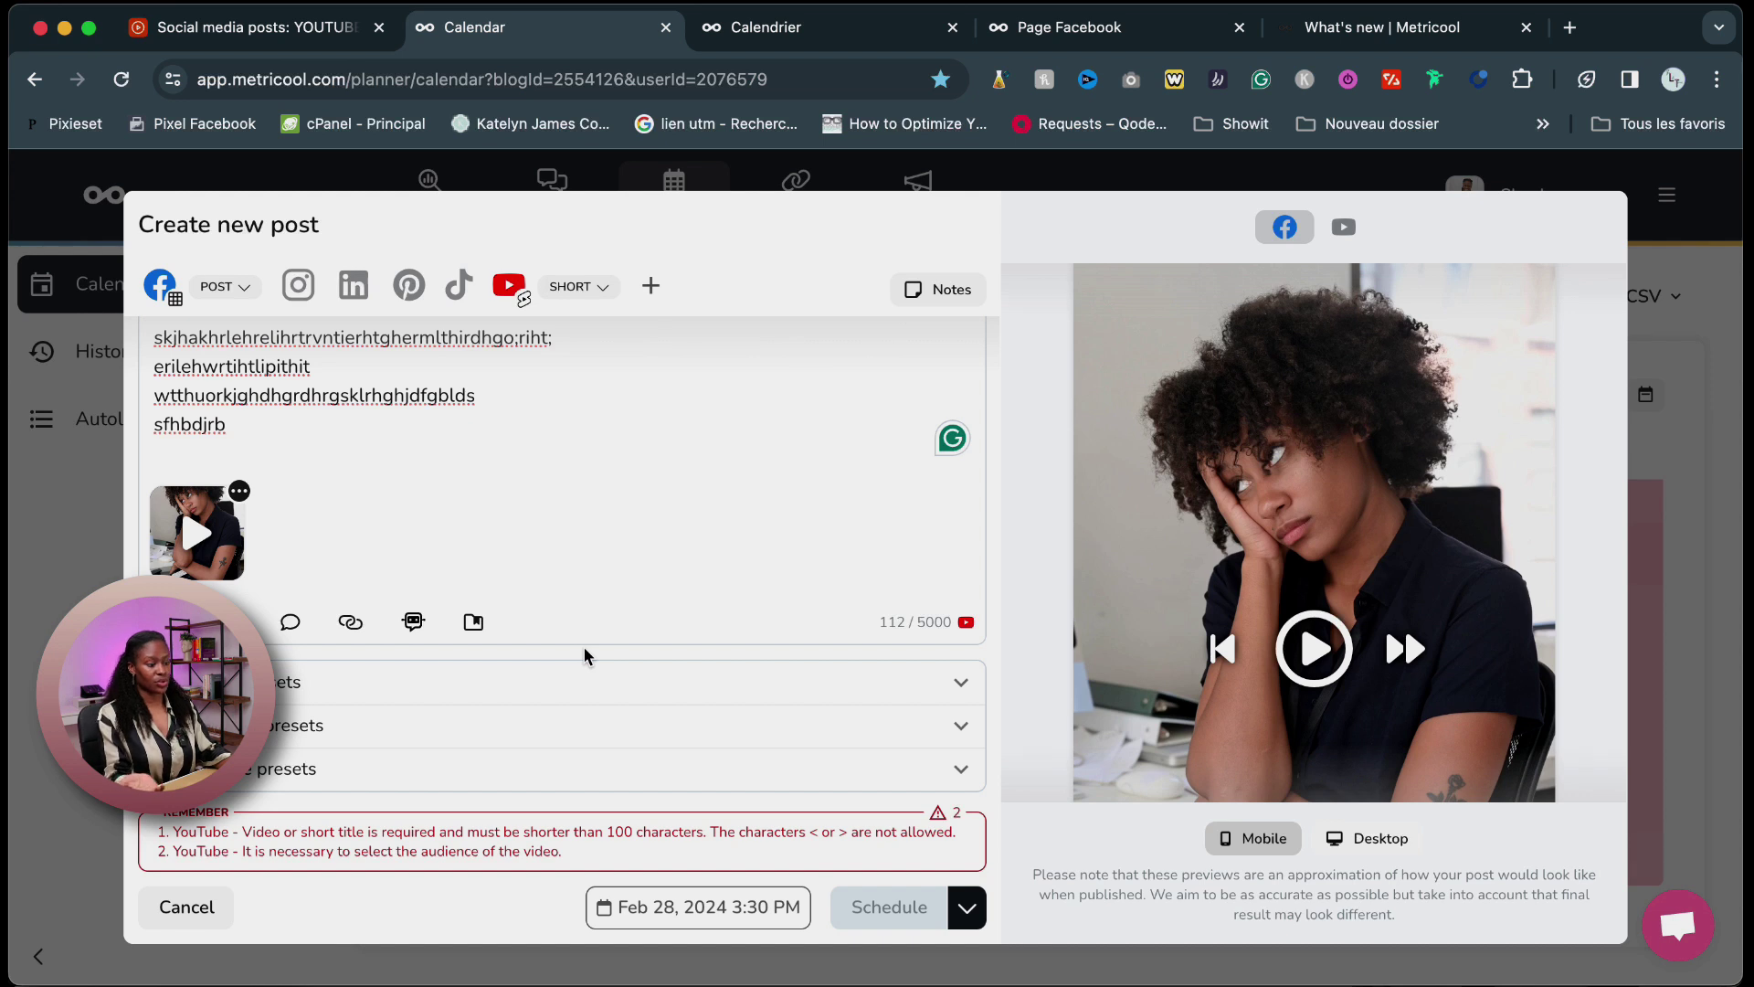
Look at the saved hashtag groups and close the list without inserting any into the caption.
{"action": "left_click", "coordinate": [473, 623]}
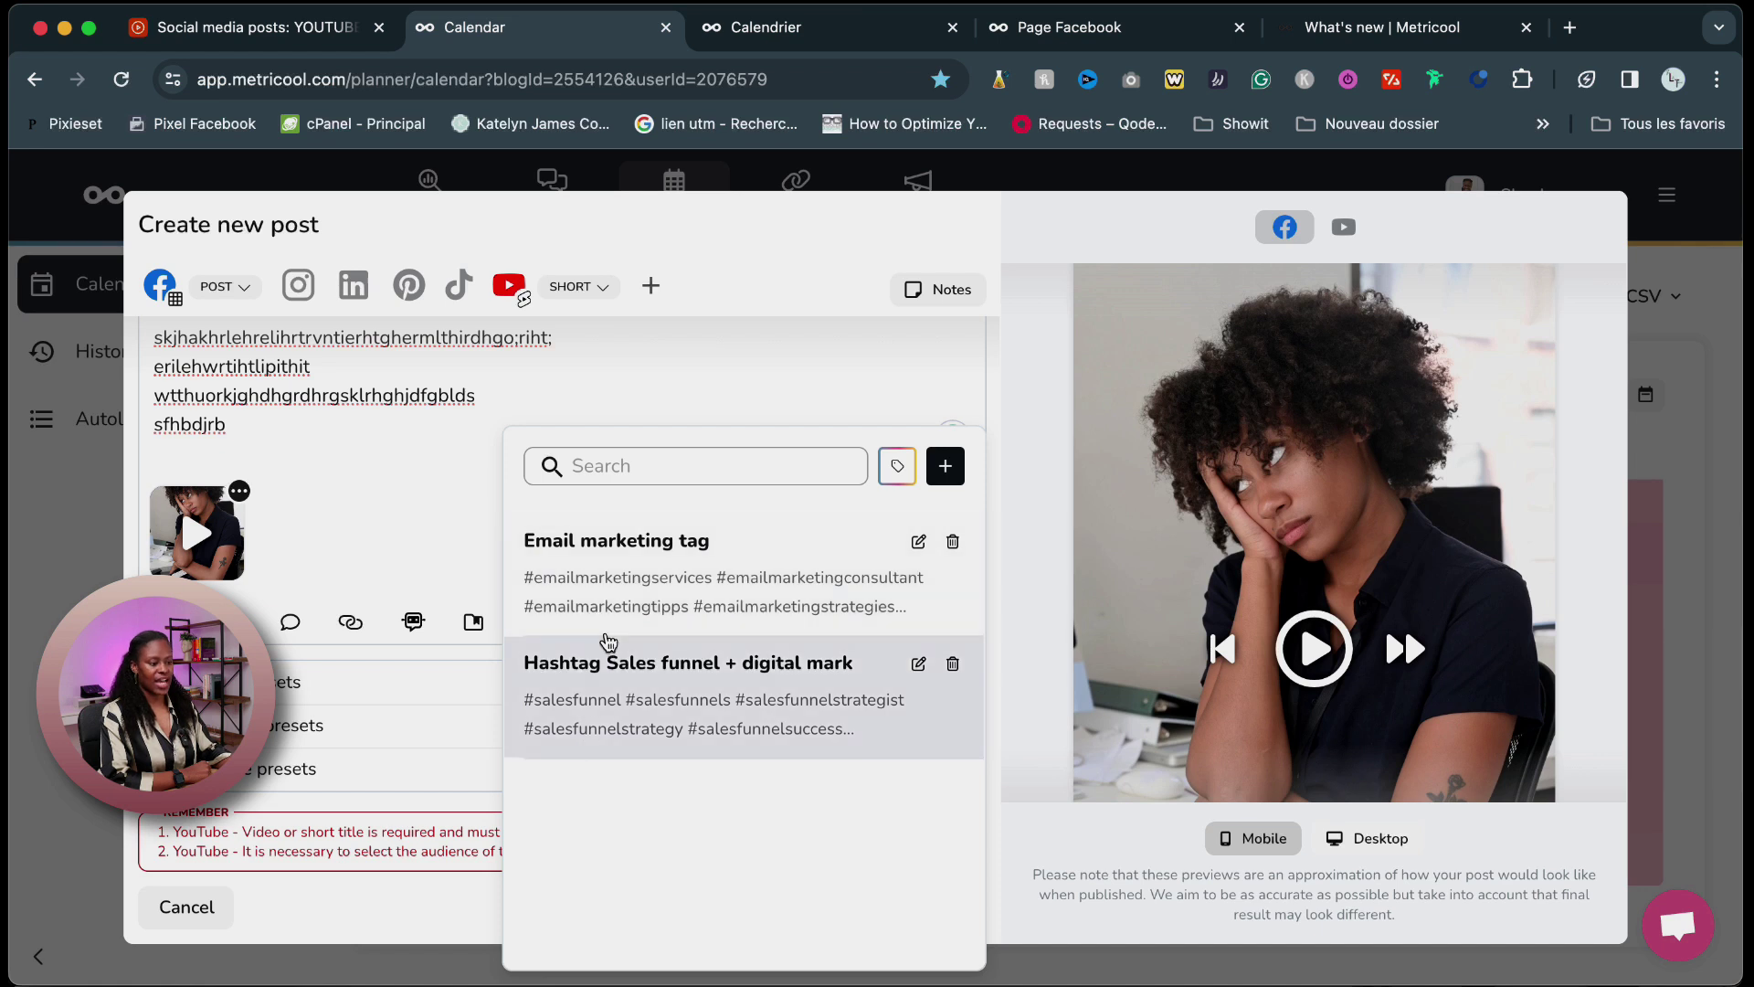
{"action": "left_click", "coordinate": [460, 541]}
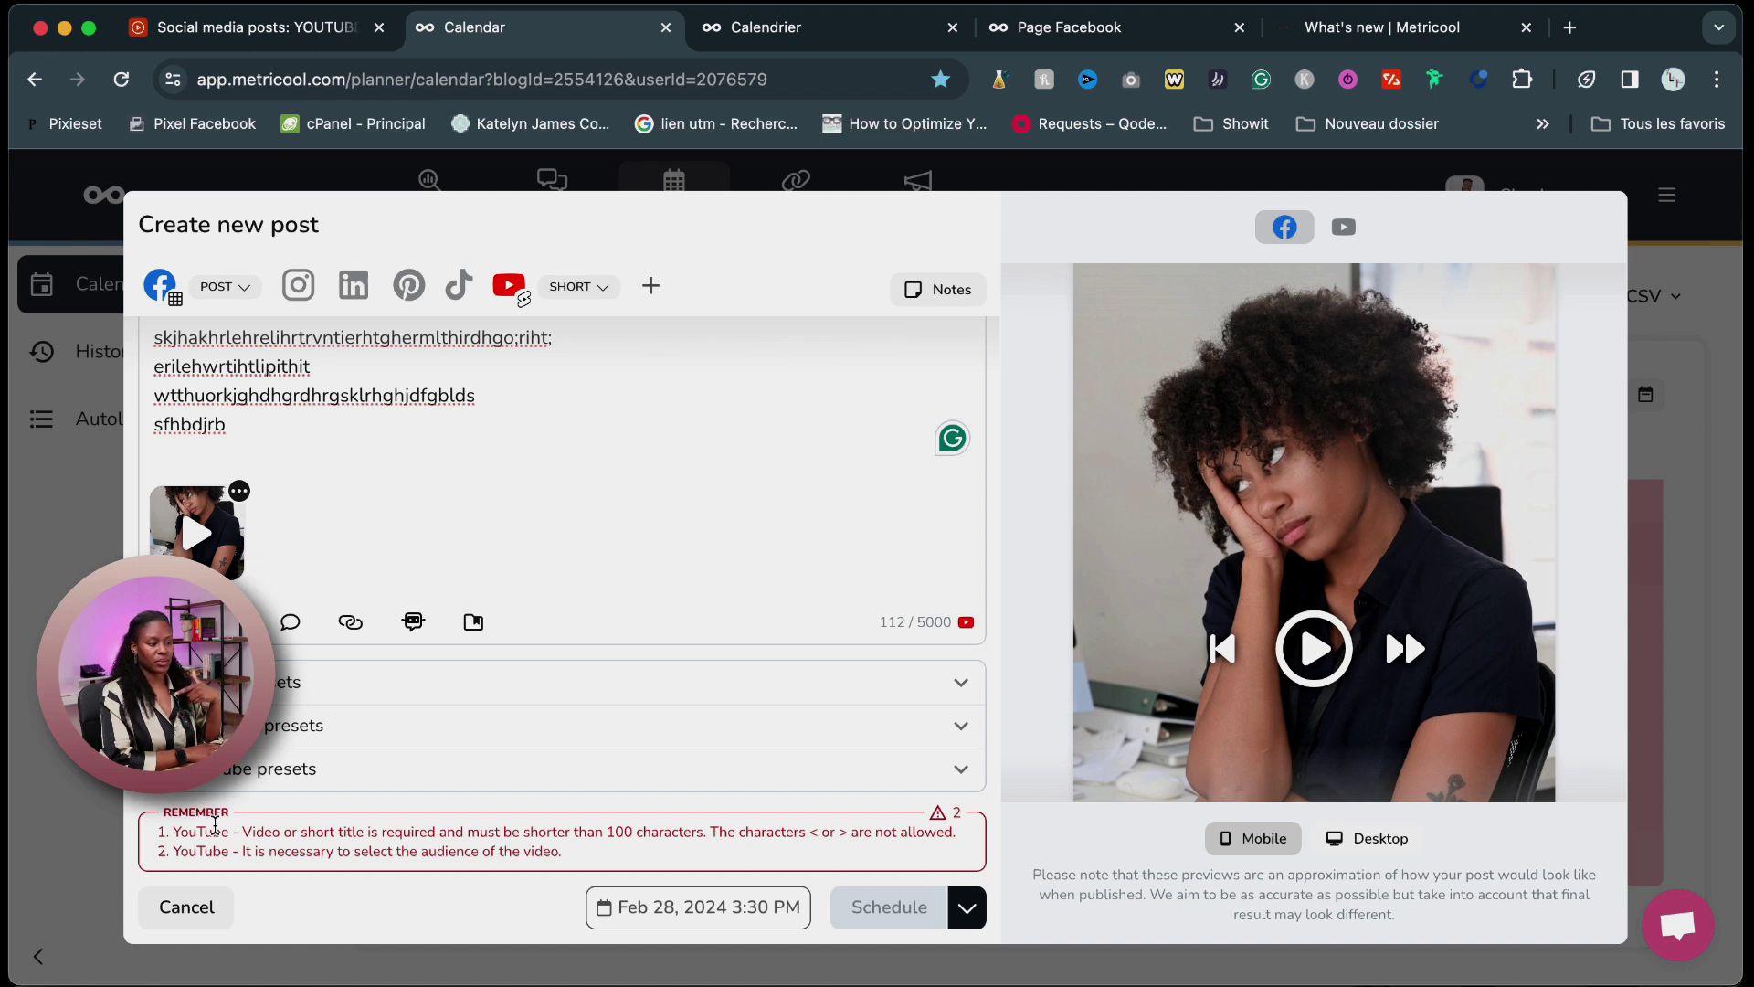
In the YouTube presets, set the title to "PASSIVE INCOME ideas for your business" and the audience to not a video made for kids.
{"action": "left_click", "coordinate": [287, 786]}
{"action": "scroll", "coordinate": [344, 761], "scroll_direction": "down", "scroll_amount": 5}
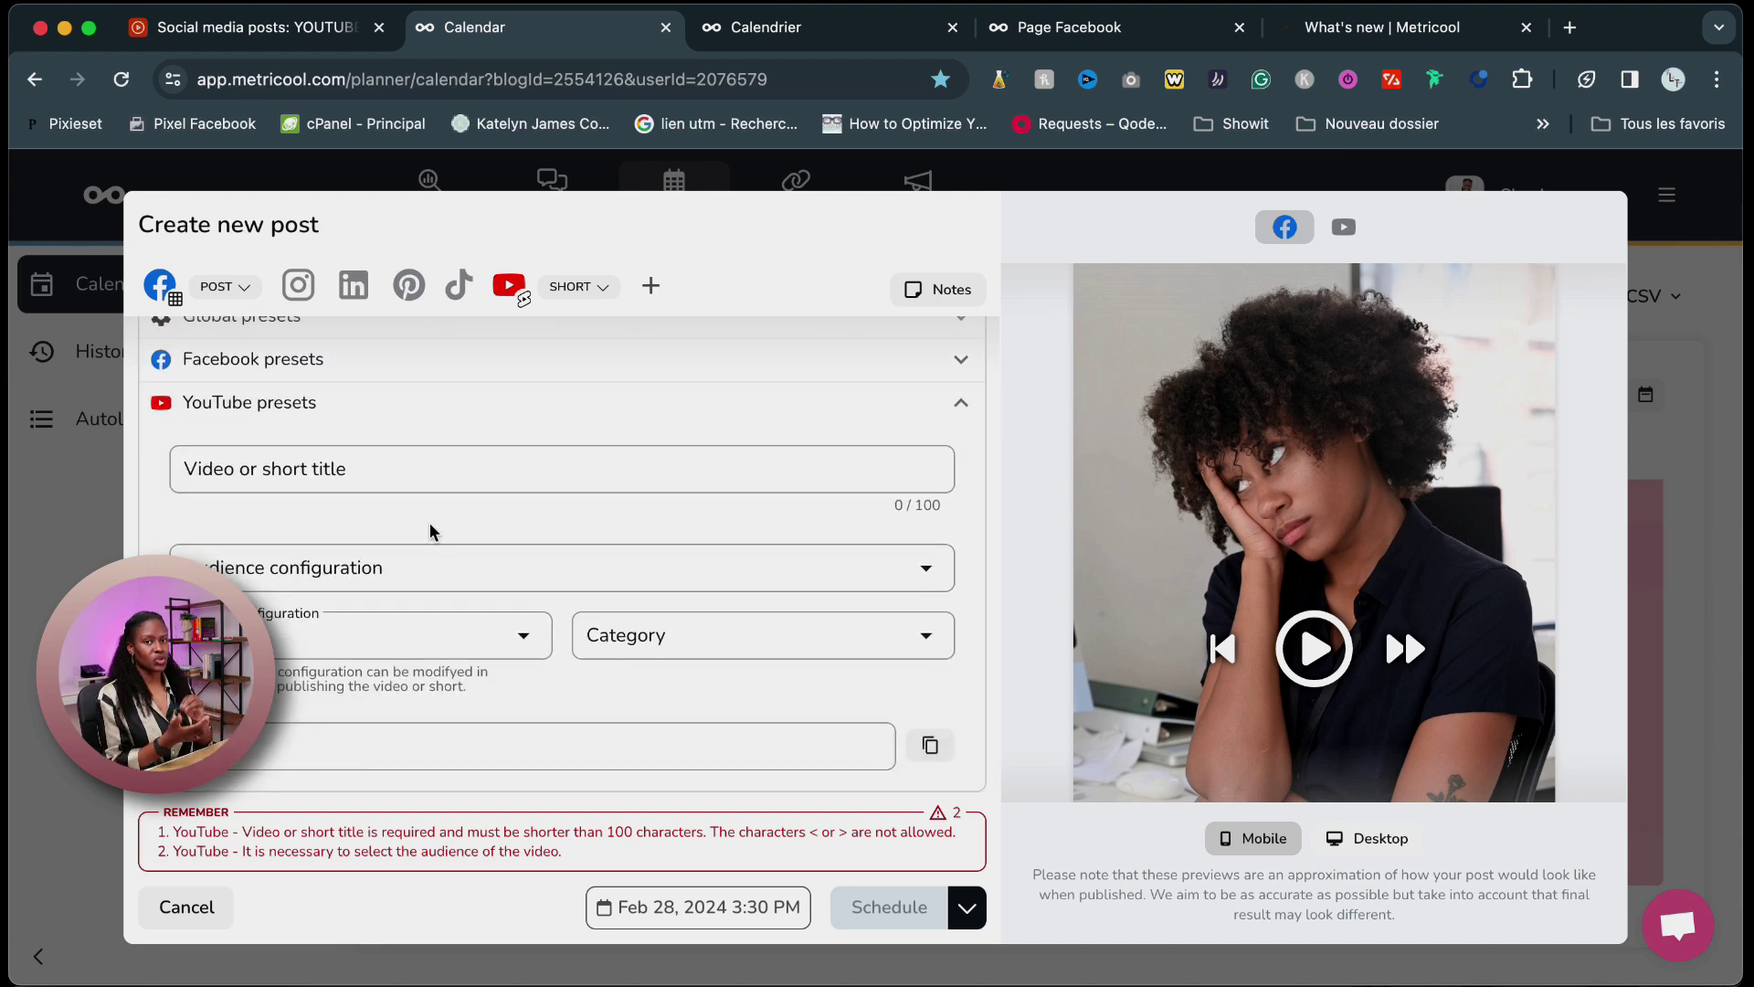
{"action": "left_click", "coordinate": [365, 473]}
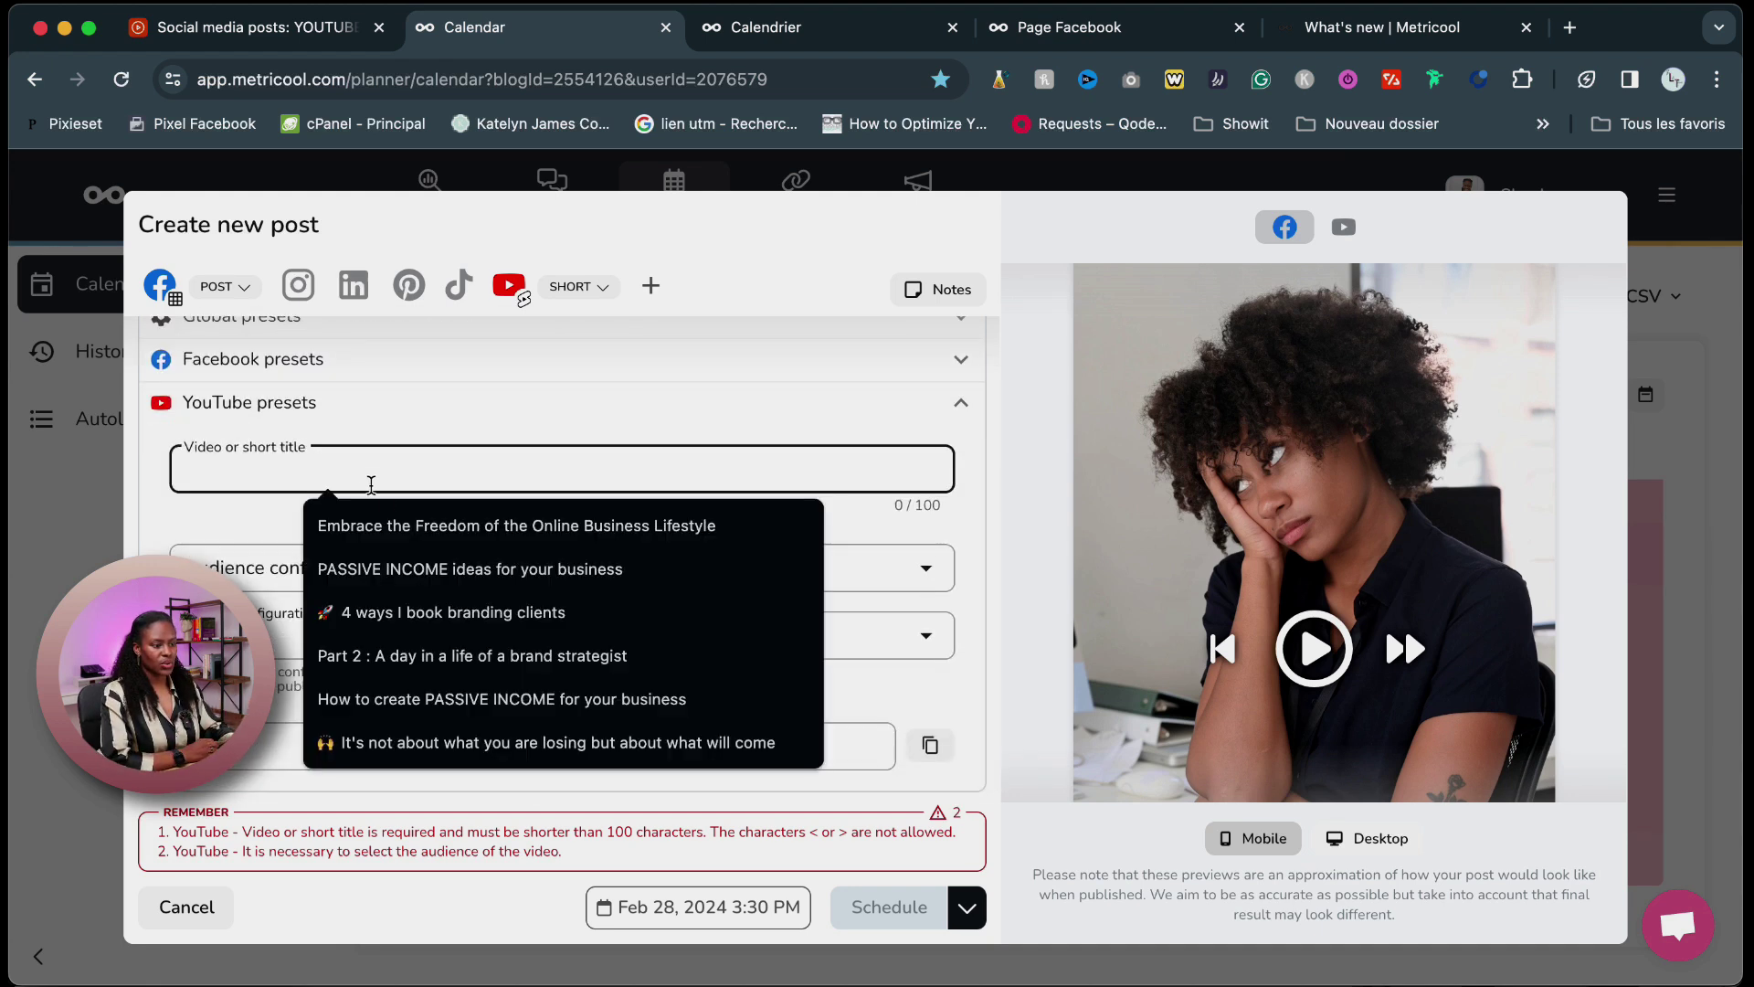
{"action": "left_click", "coordinate": [429, 568]}
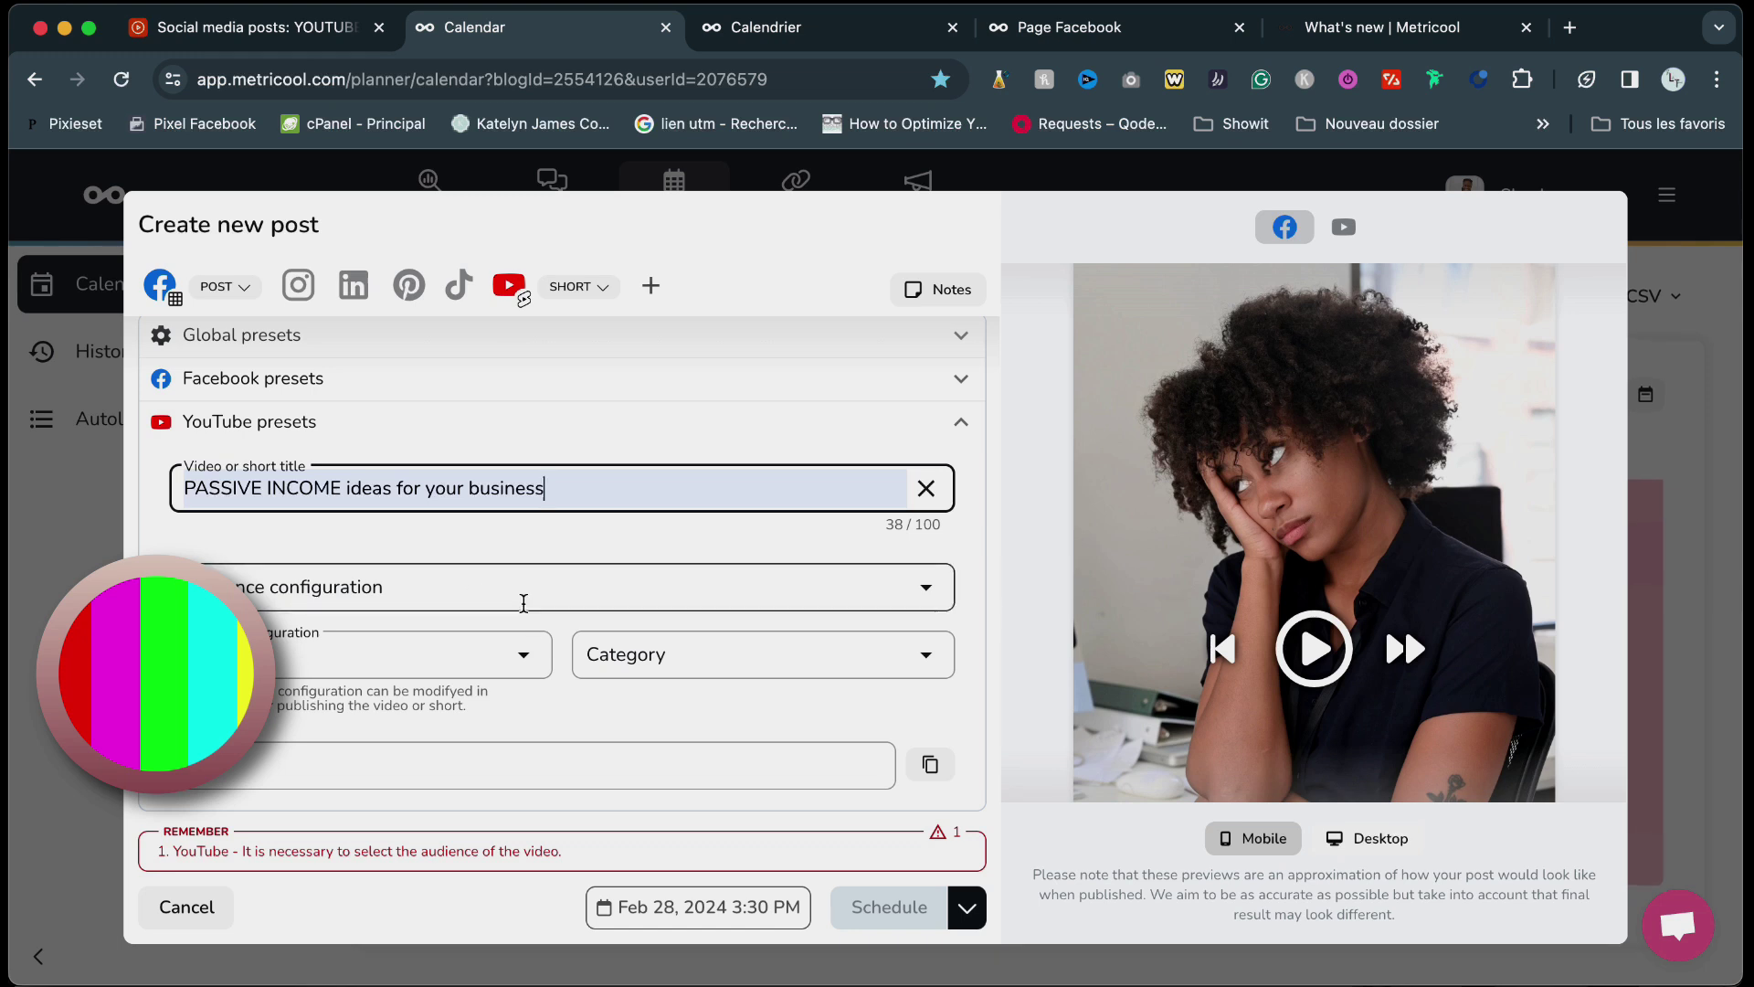
{"action": "left_click", "coordinate": [467, 586]}
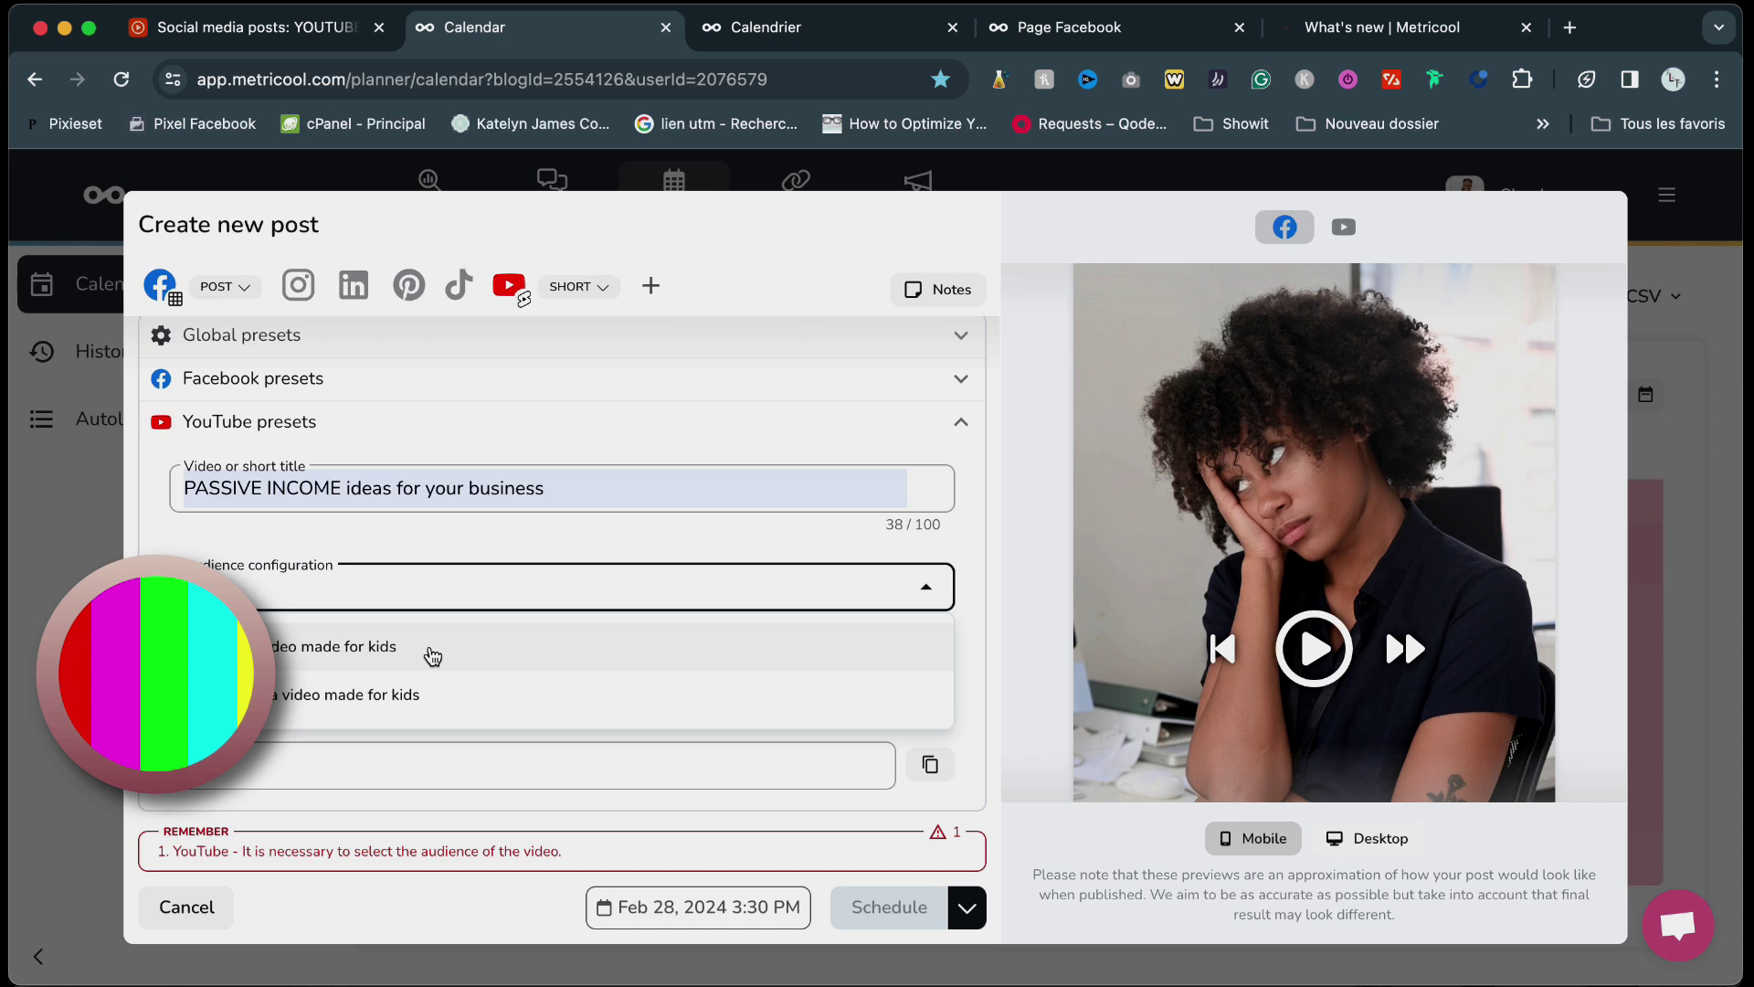
{"action": "left_click", "coordinate": [401, 702]}
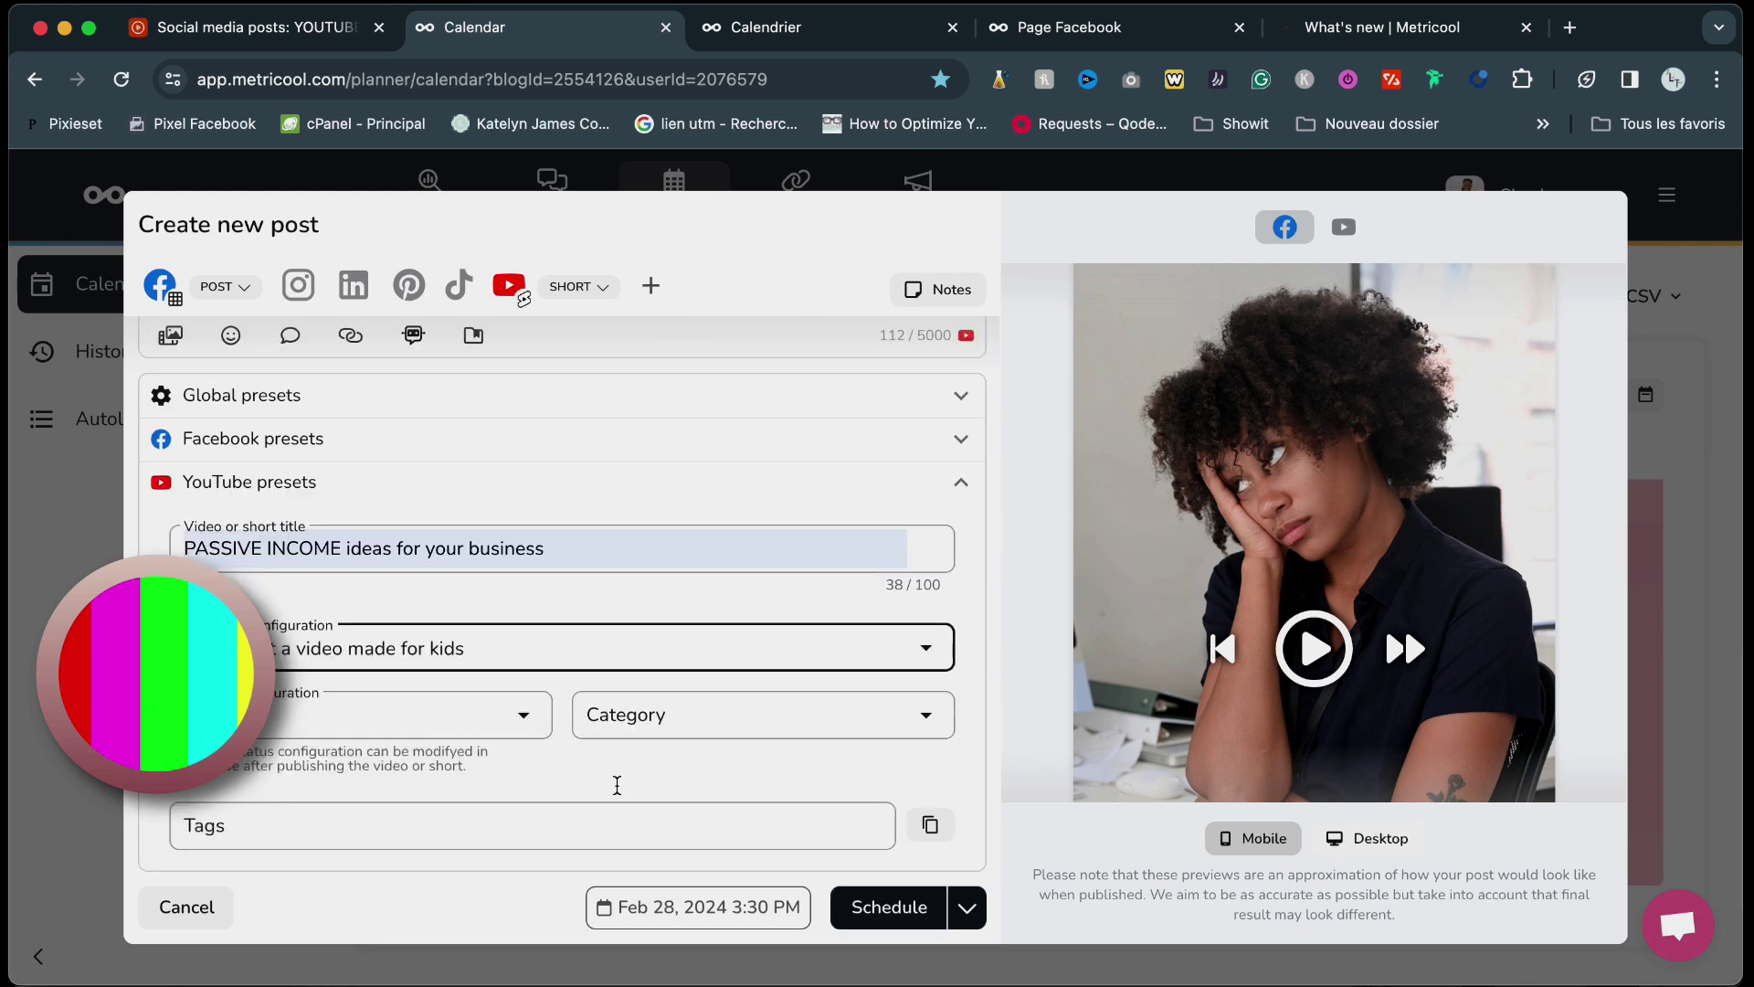
Examine the YouTube visibility options and video categories without changing either setting.
{"action": "left_click", "coordinate": [528, 721]}
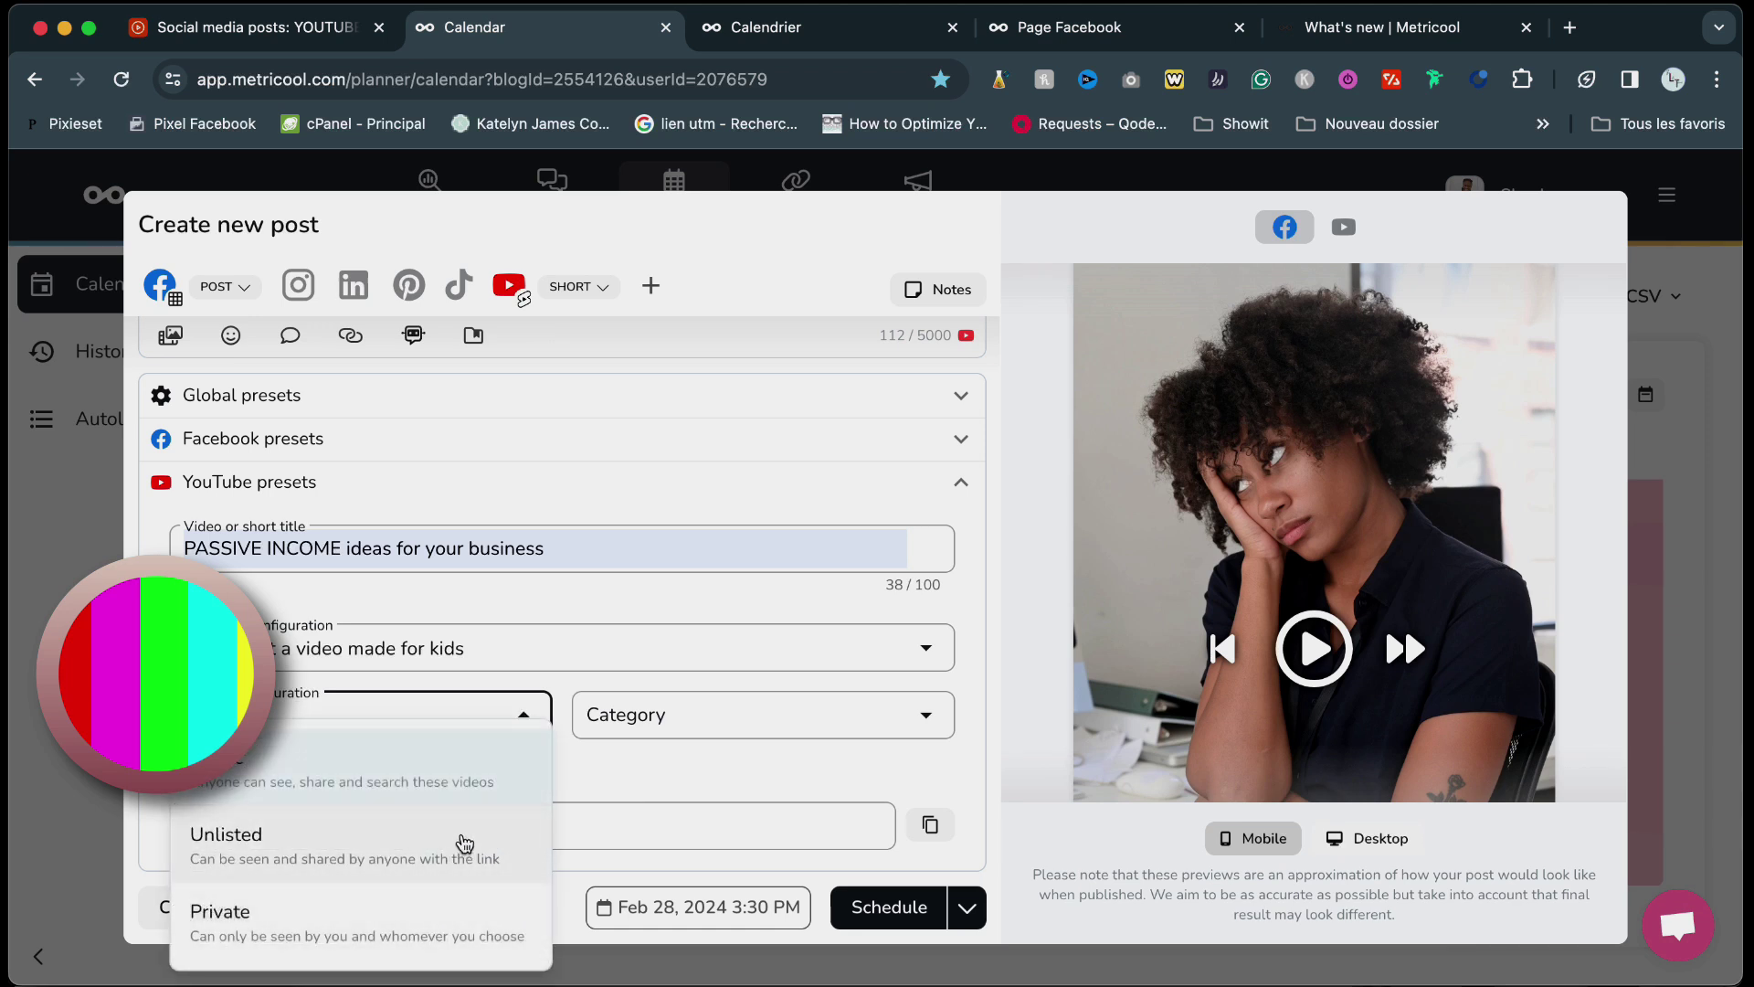
{"action": "left_click", "coordinate": [606, 788]}
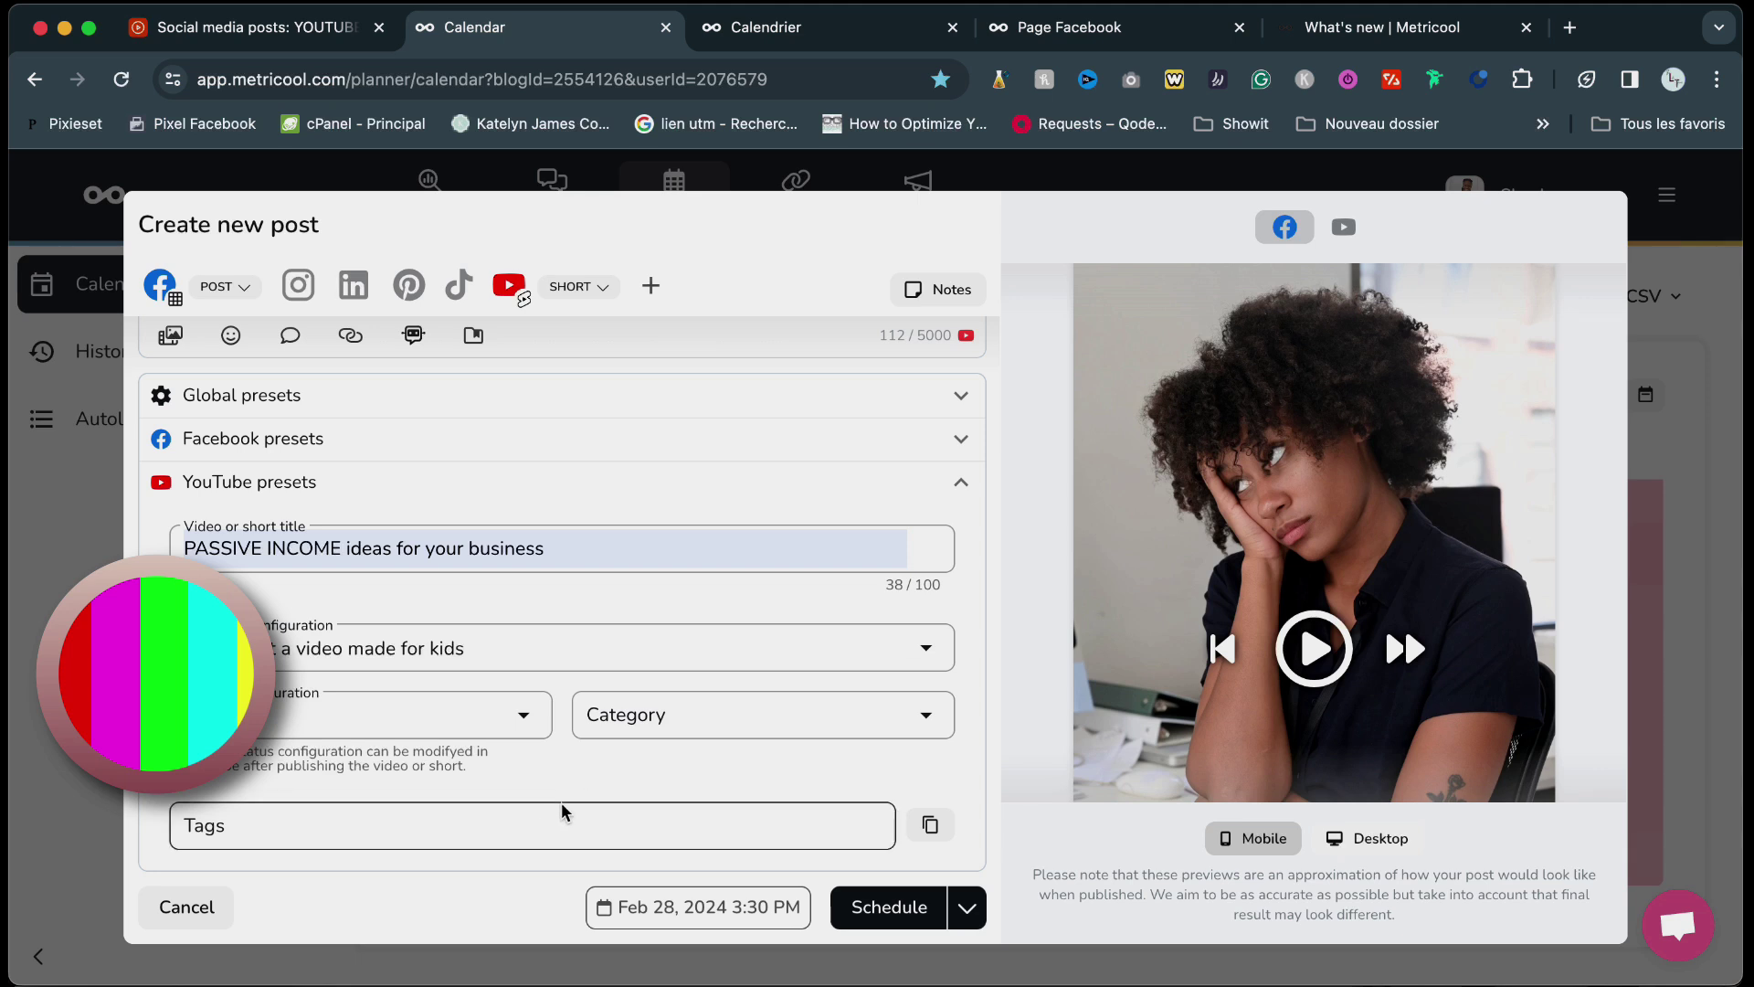
{"action": "left_click", "coordinate": [642, 715]}
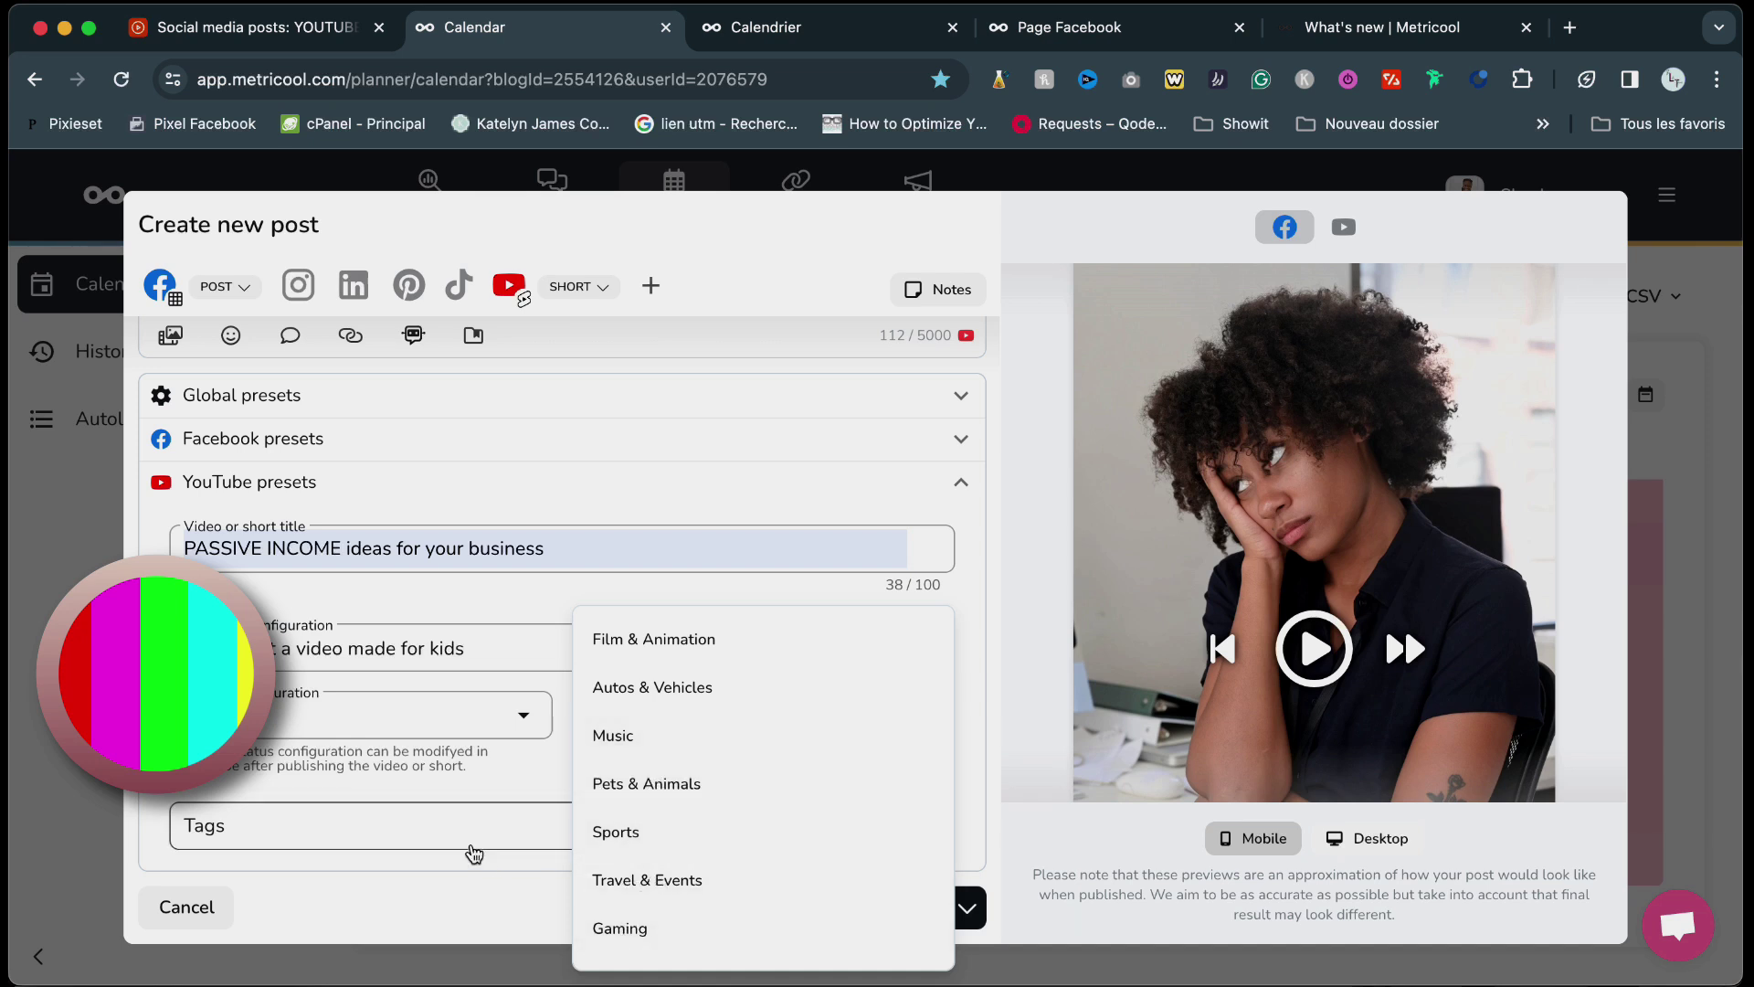
{"action": "left_click", "coordinate": [498, 775]}
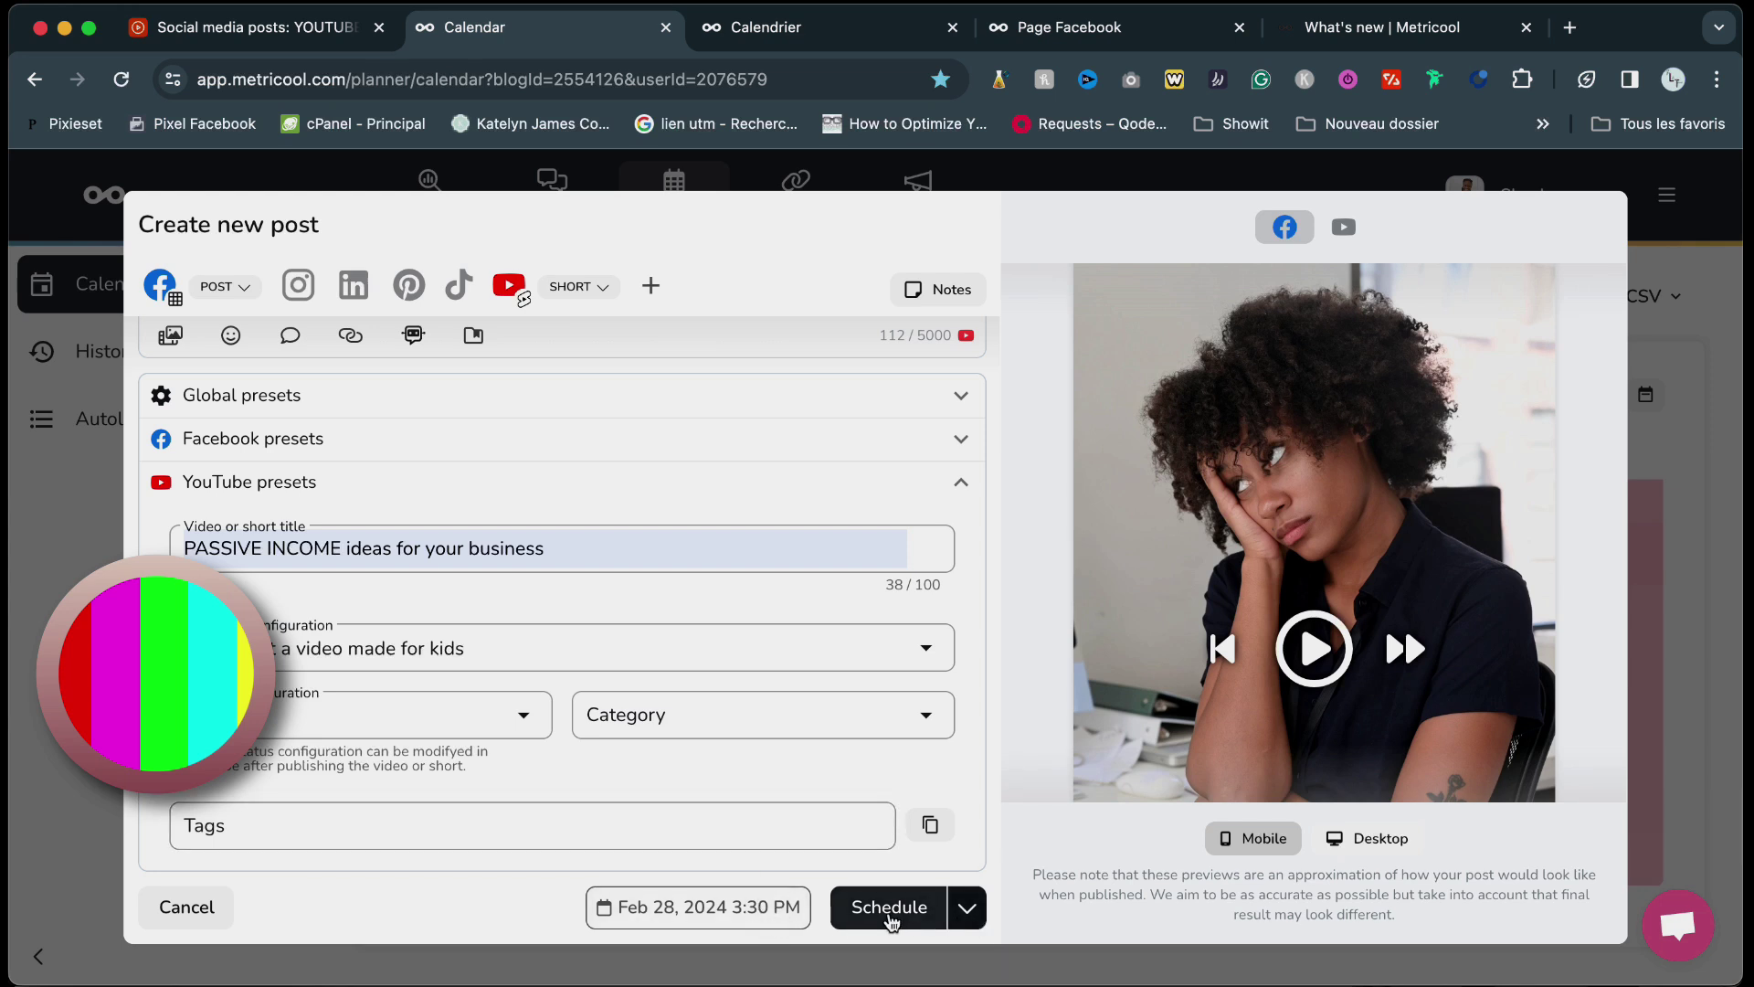
Review the options for saving as draft, scheduling or publishing now, and look at the date and time picker.
{"action": "left_click", "coordinate": [967, 907]}
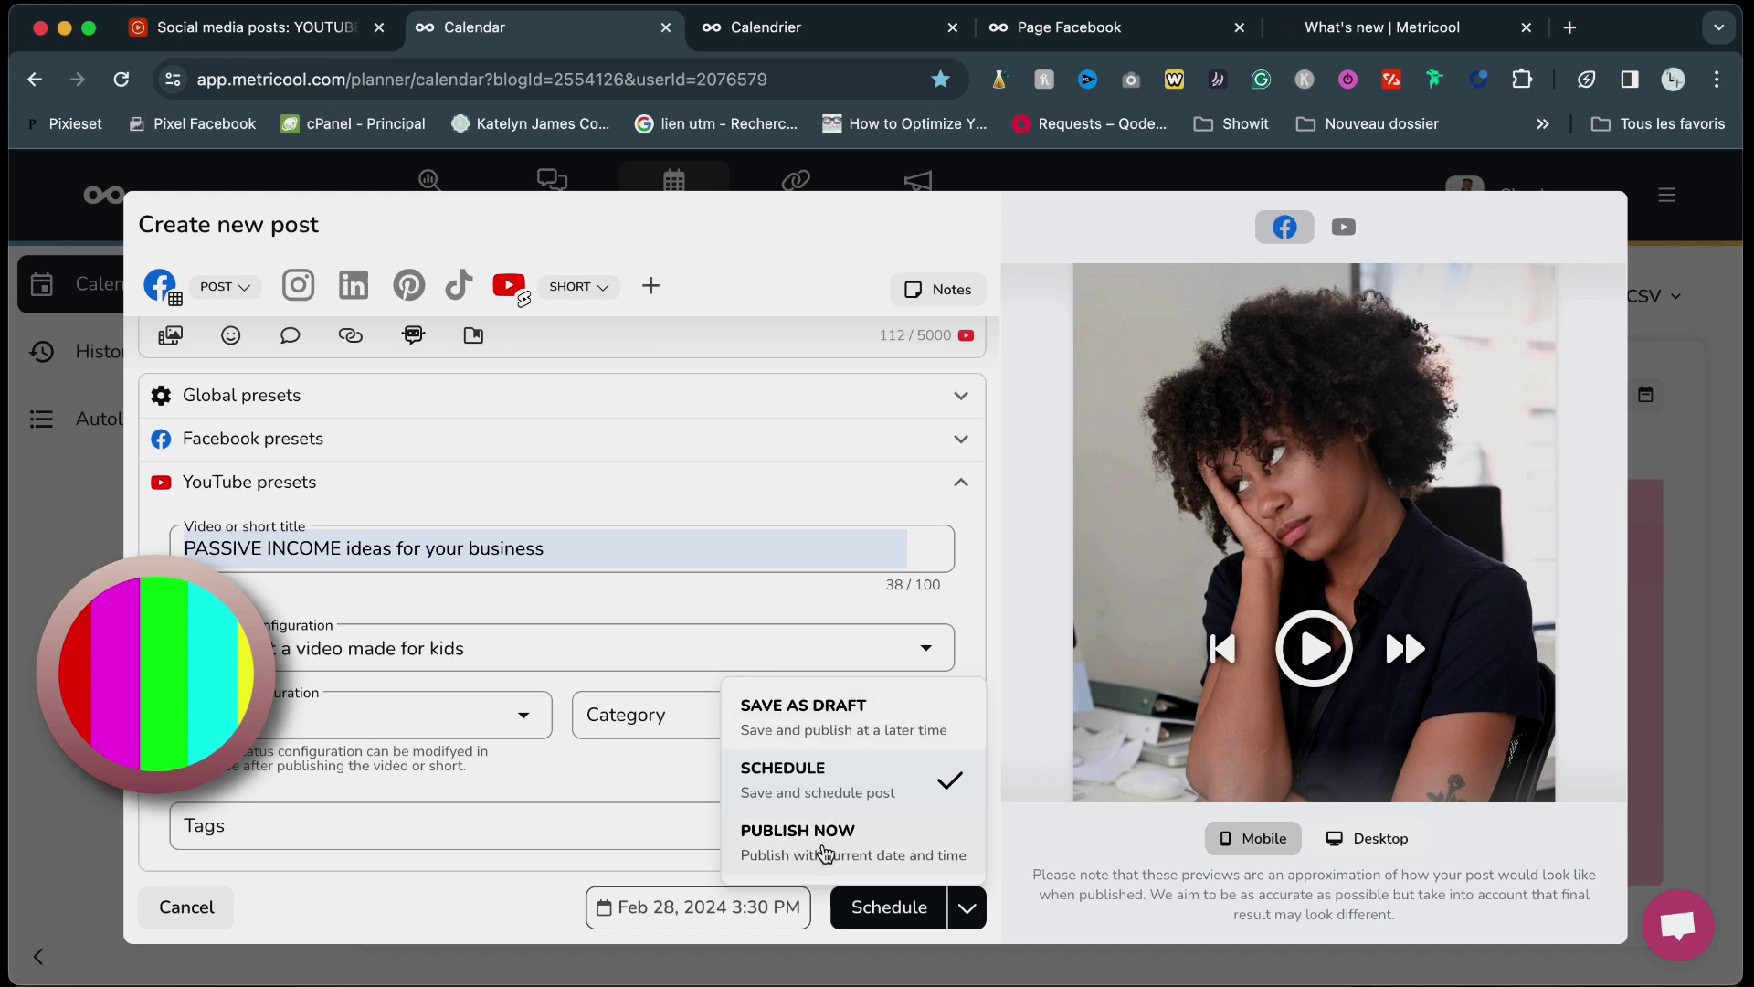
{"action": "left_click", "coordinate": [699, 909]}
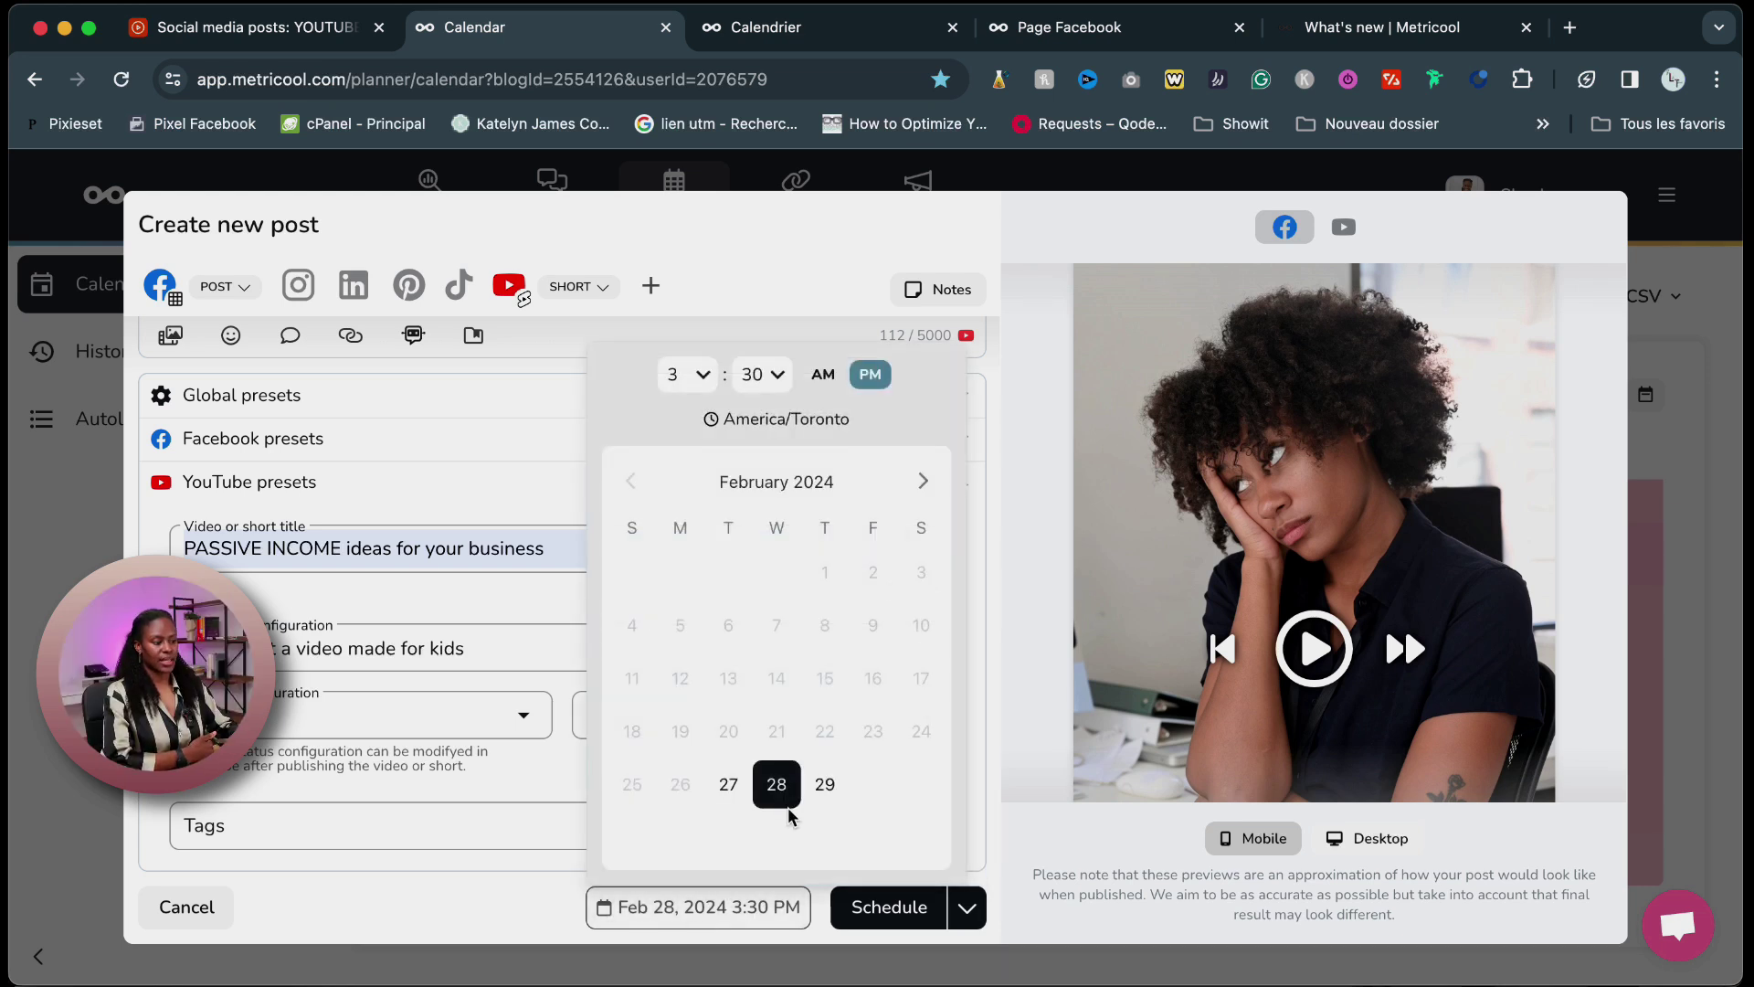
{"action": "left_click", "coordinate": [466, 868]}
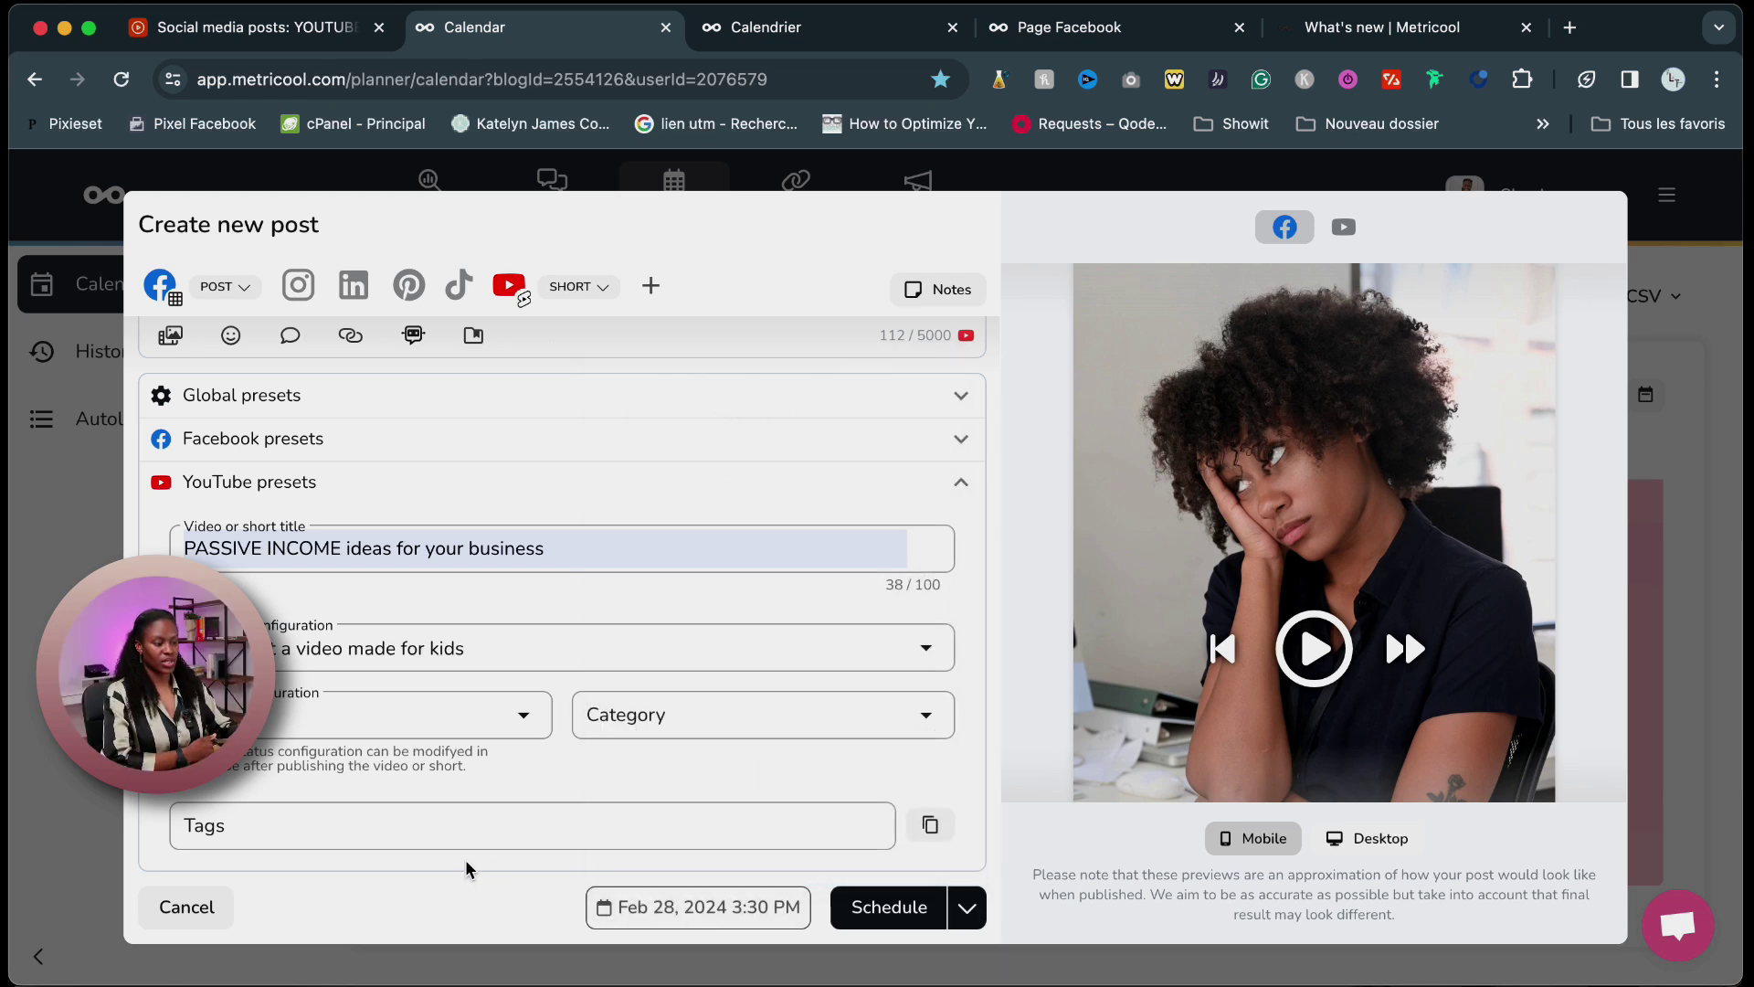
Add Instagram as a reel to the post's networks and schedule the post for Feb 28, 2024 at 7:30 PM.
{"action": "left_click", "coordinate": [582, 291]}
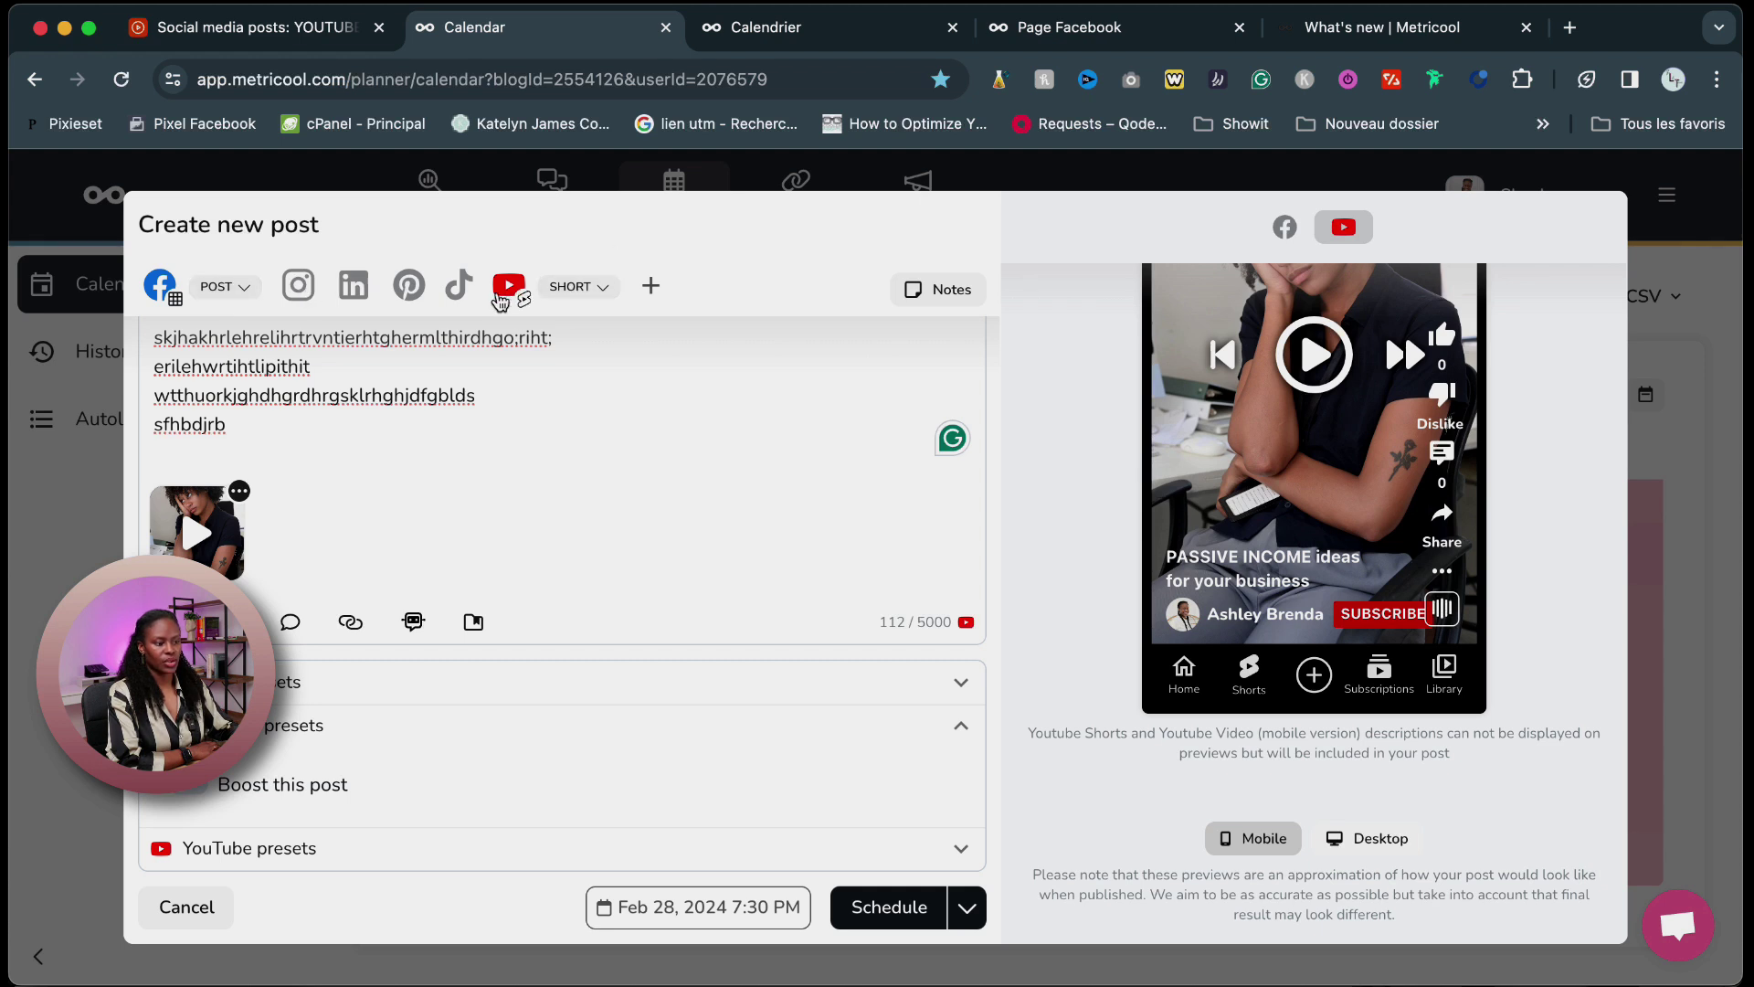
{"action": "left_click", "coordinate": [298, 286]}
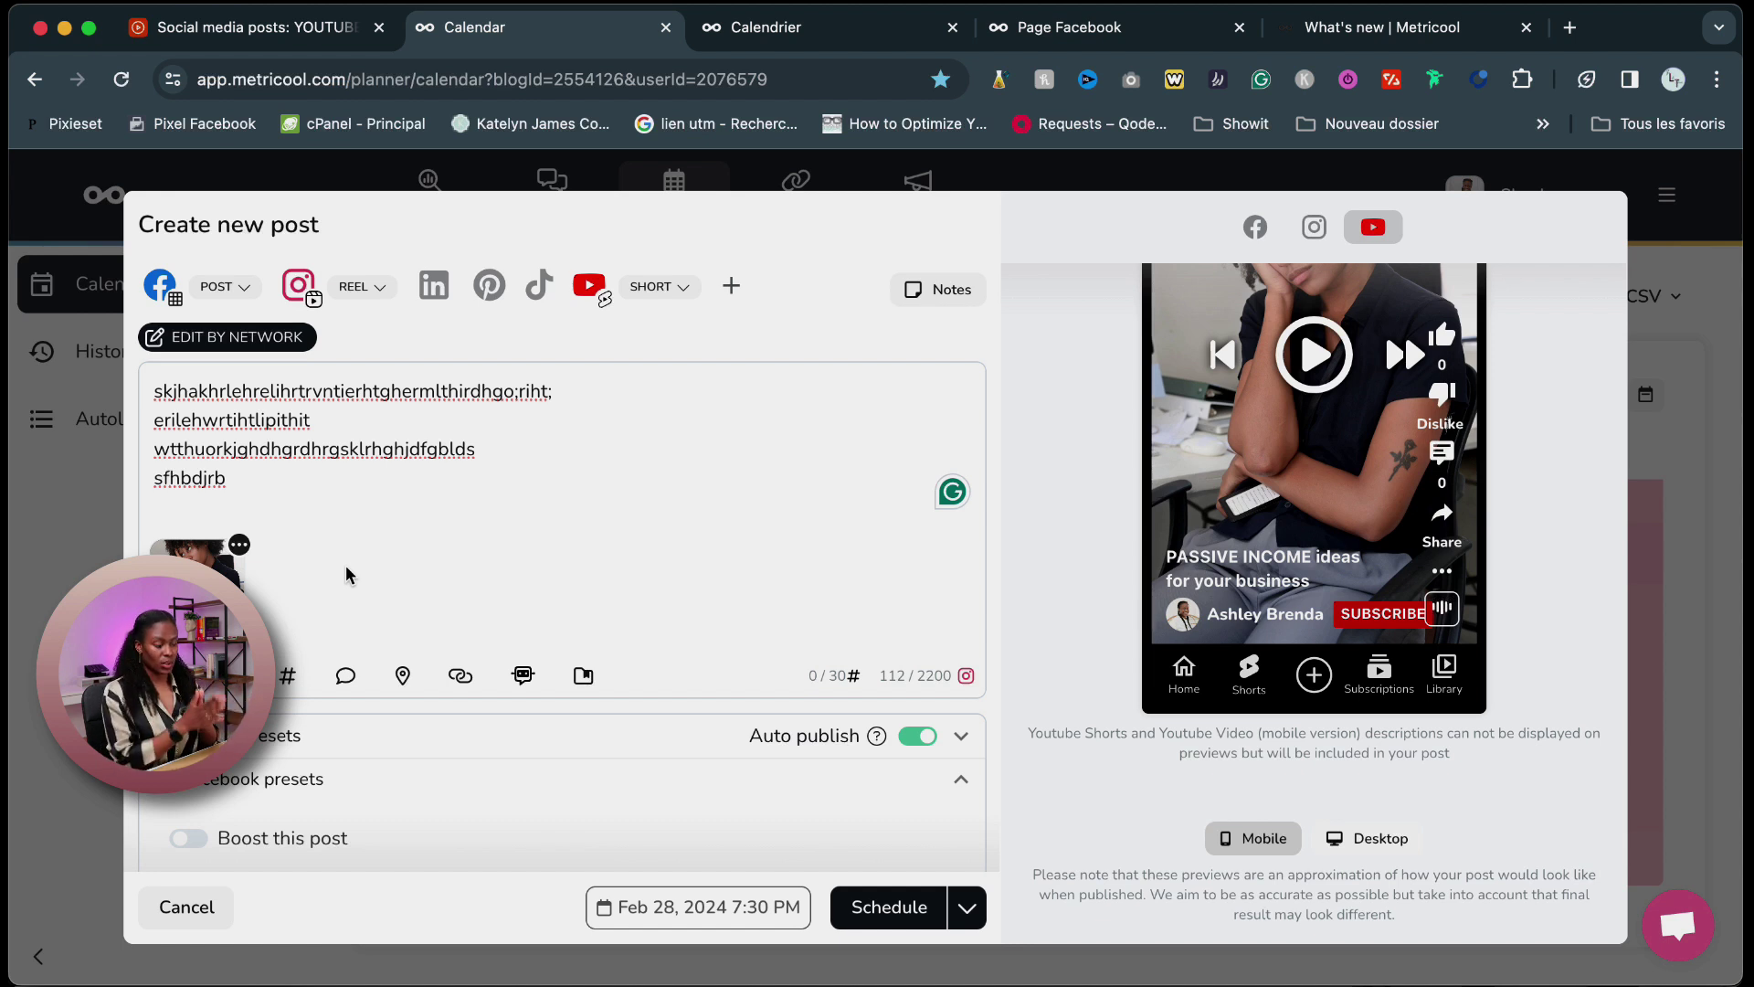
{"action": "left_click", "coordinate": [901, 911]}
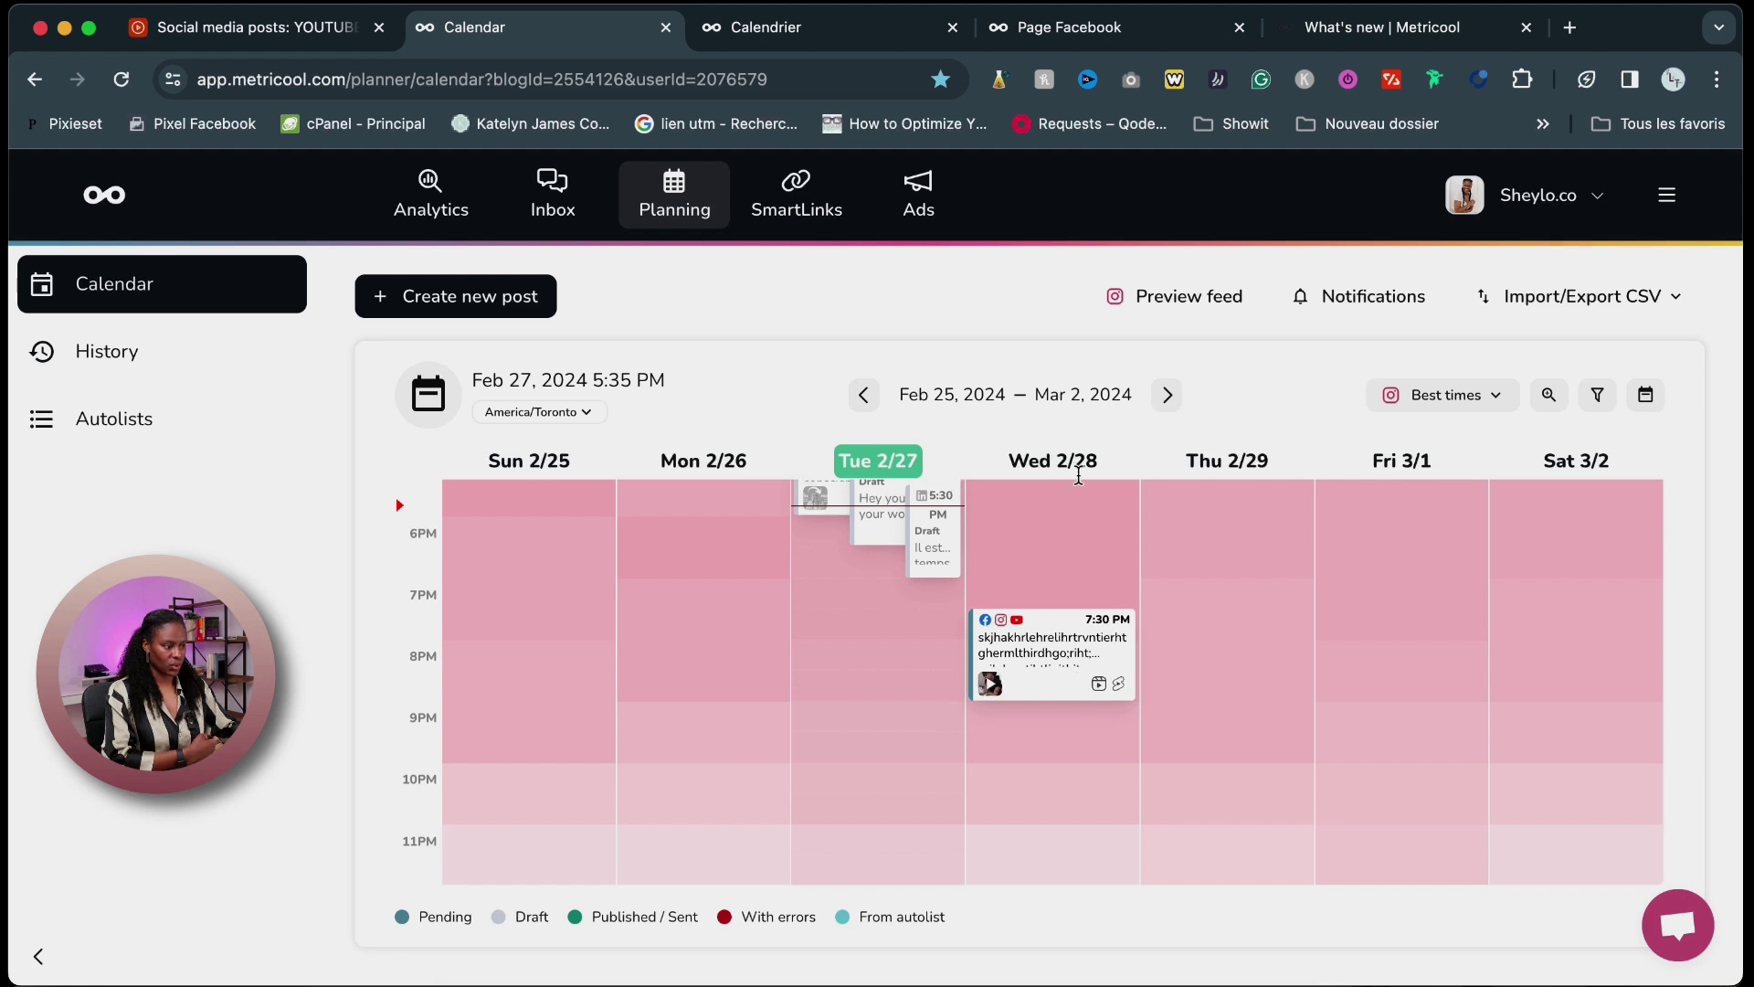
Open the scheduled Wednesday 7:30 PM post from the calendar and switch its caption to editing by network.
{"action": "mouse_move", "coordinate": [990, 631]}
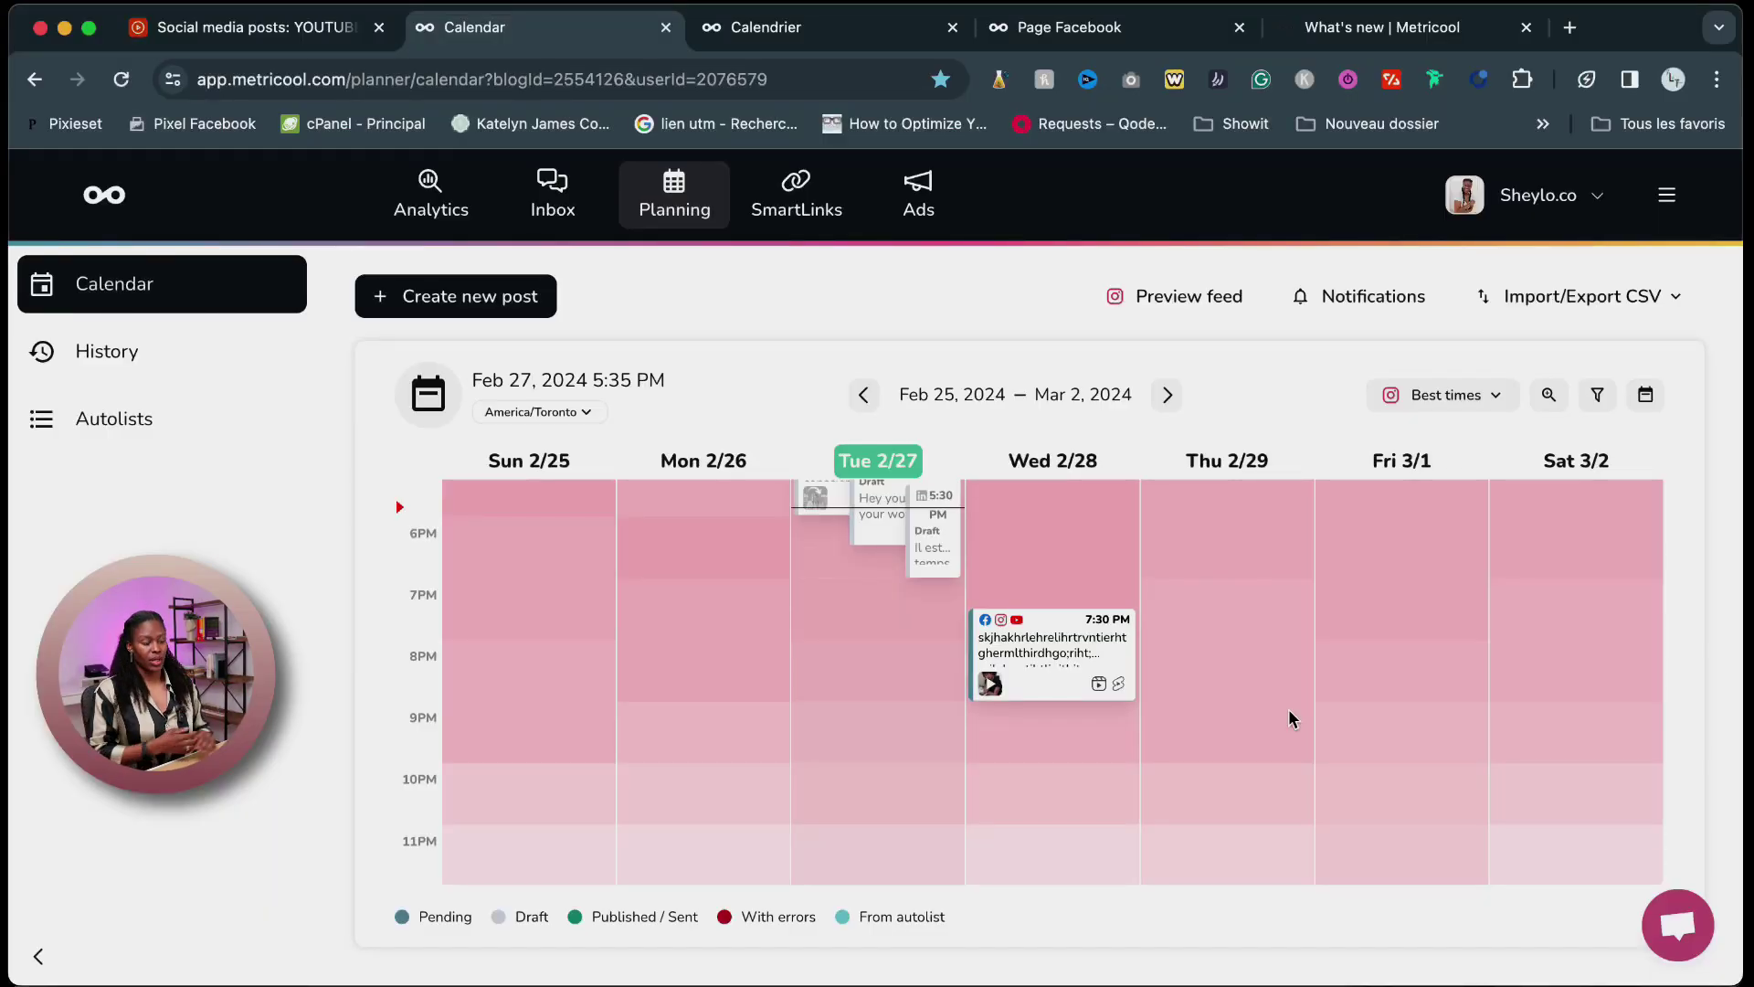
{"action": "mouse_move", "coordinate": [1071, 655]}
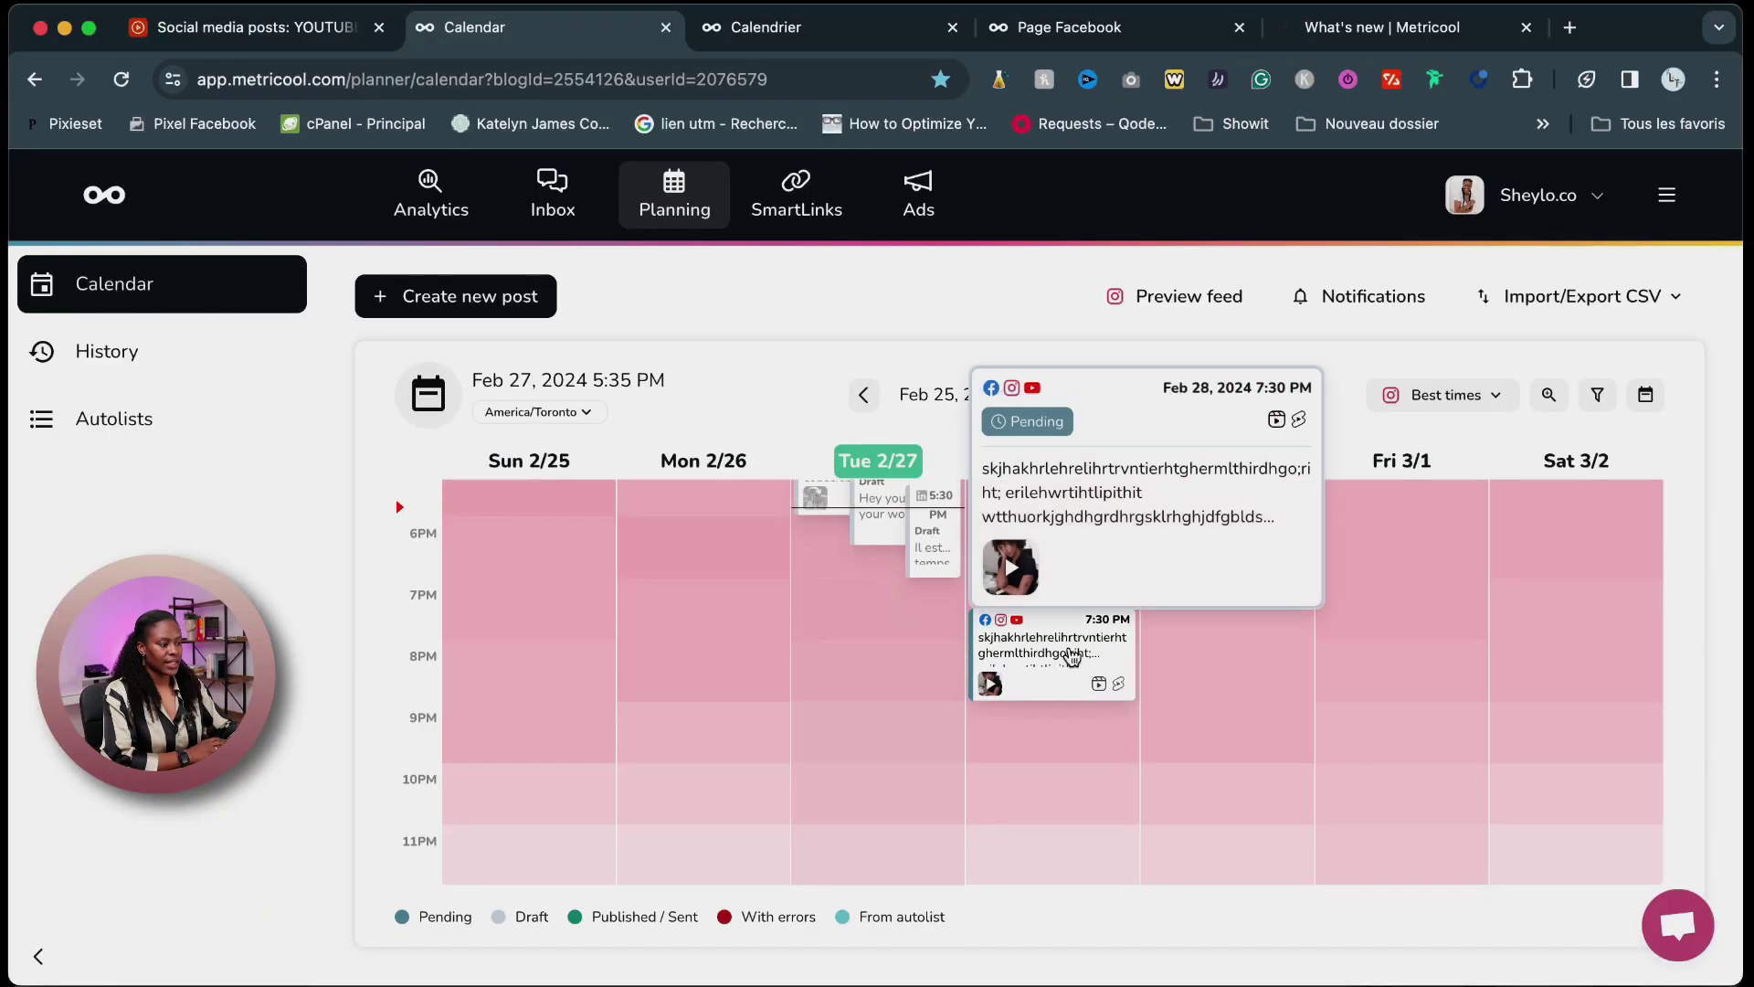
{"action": "left_click", "coordinate": [1133, 658]}
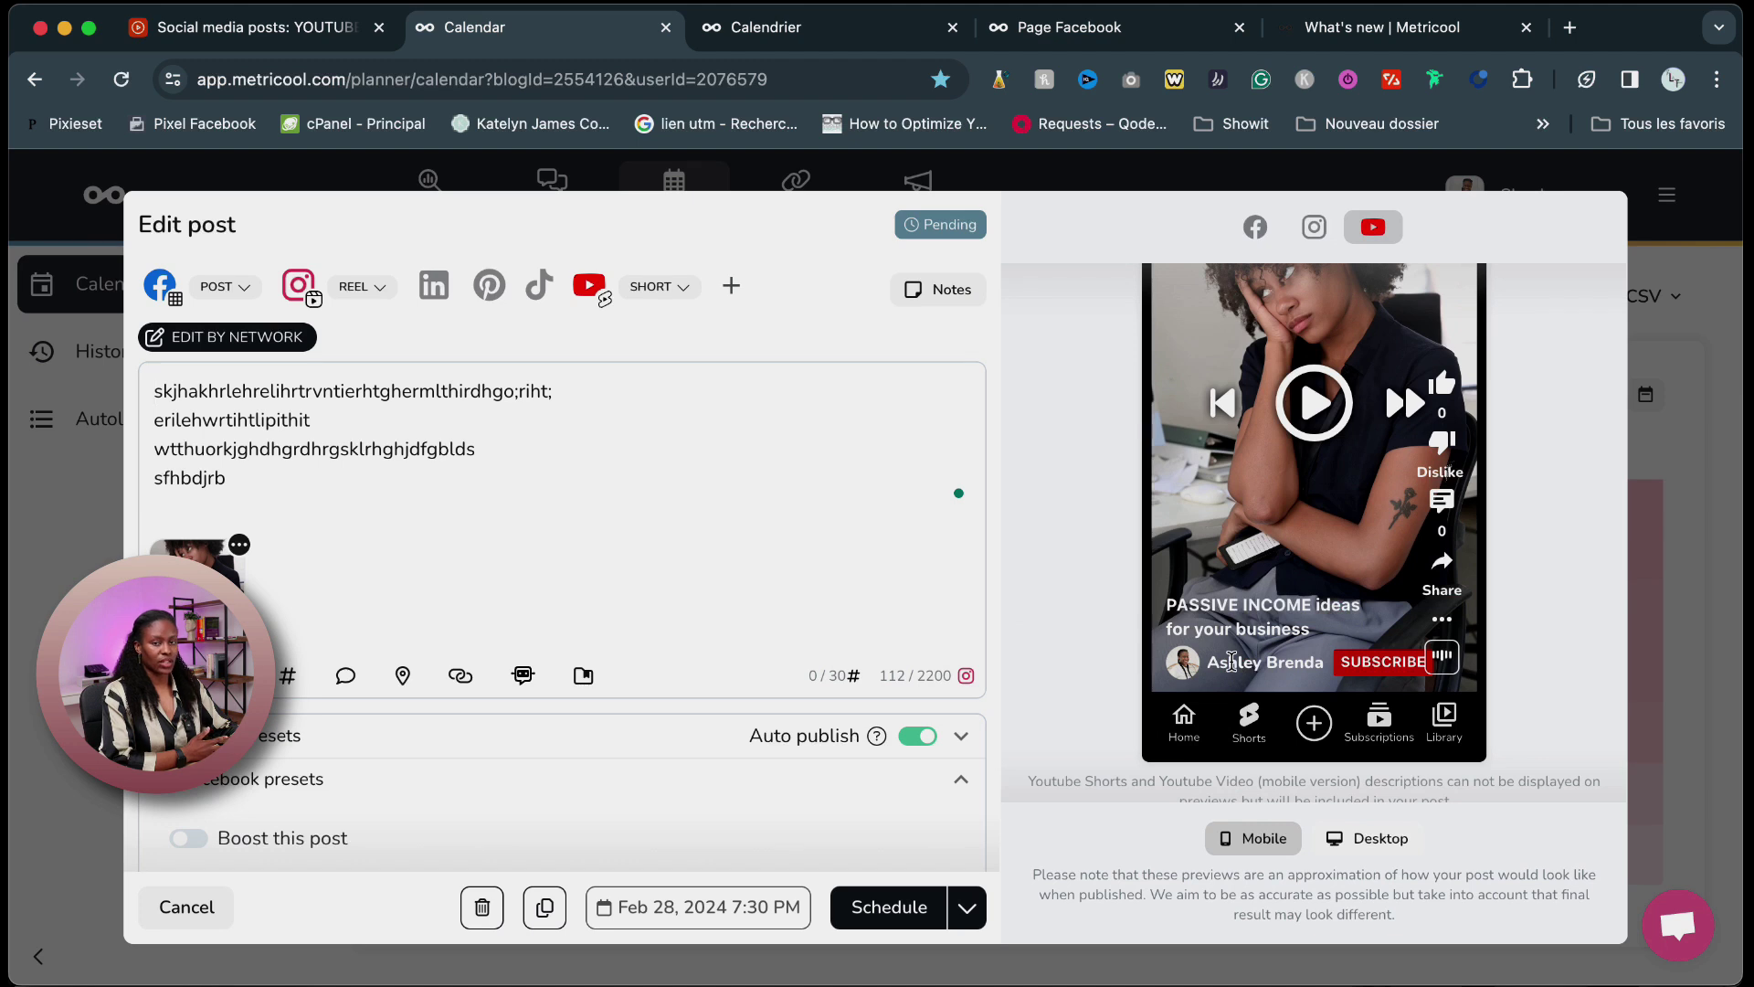
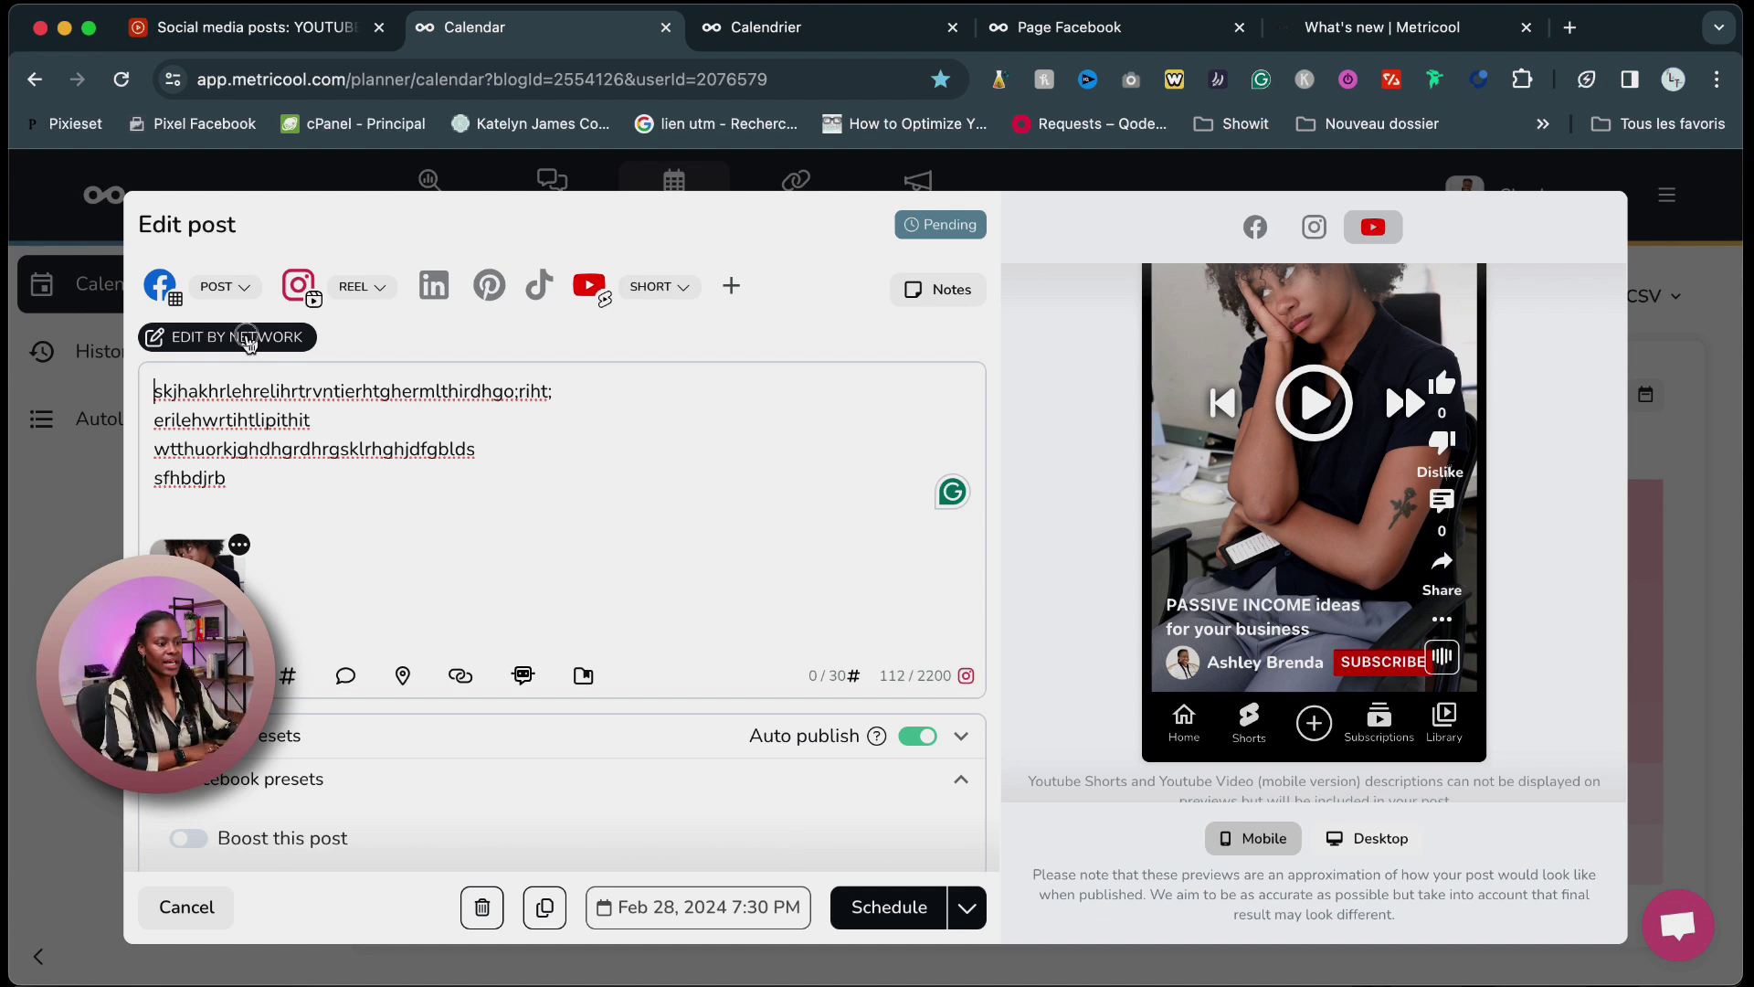
{"action": "left_click", "coordinate": [248, 343]}
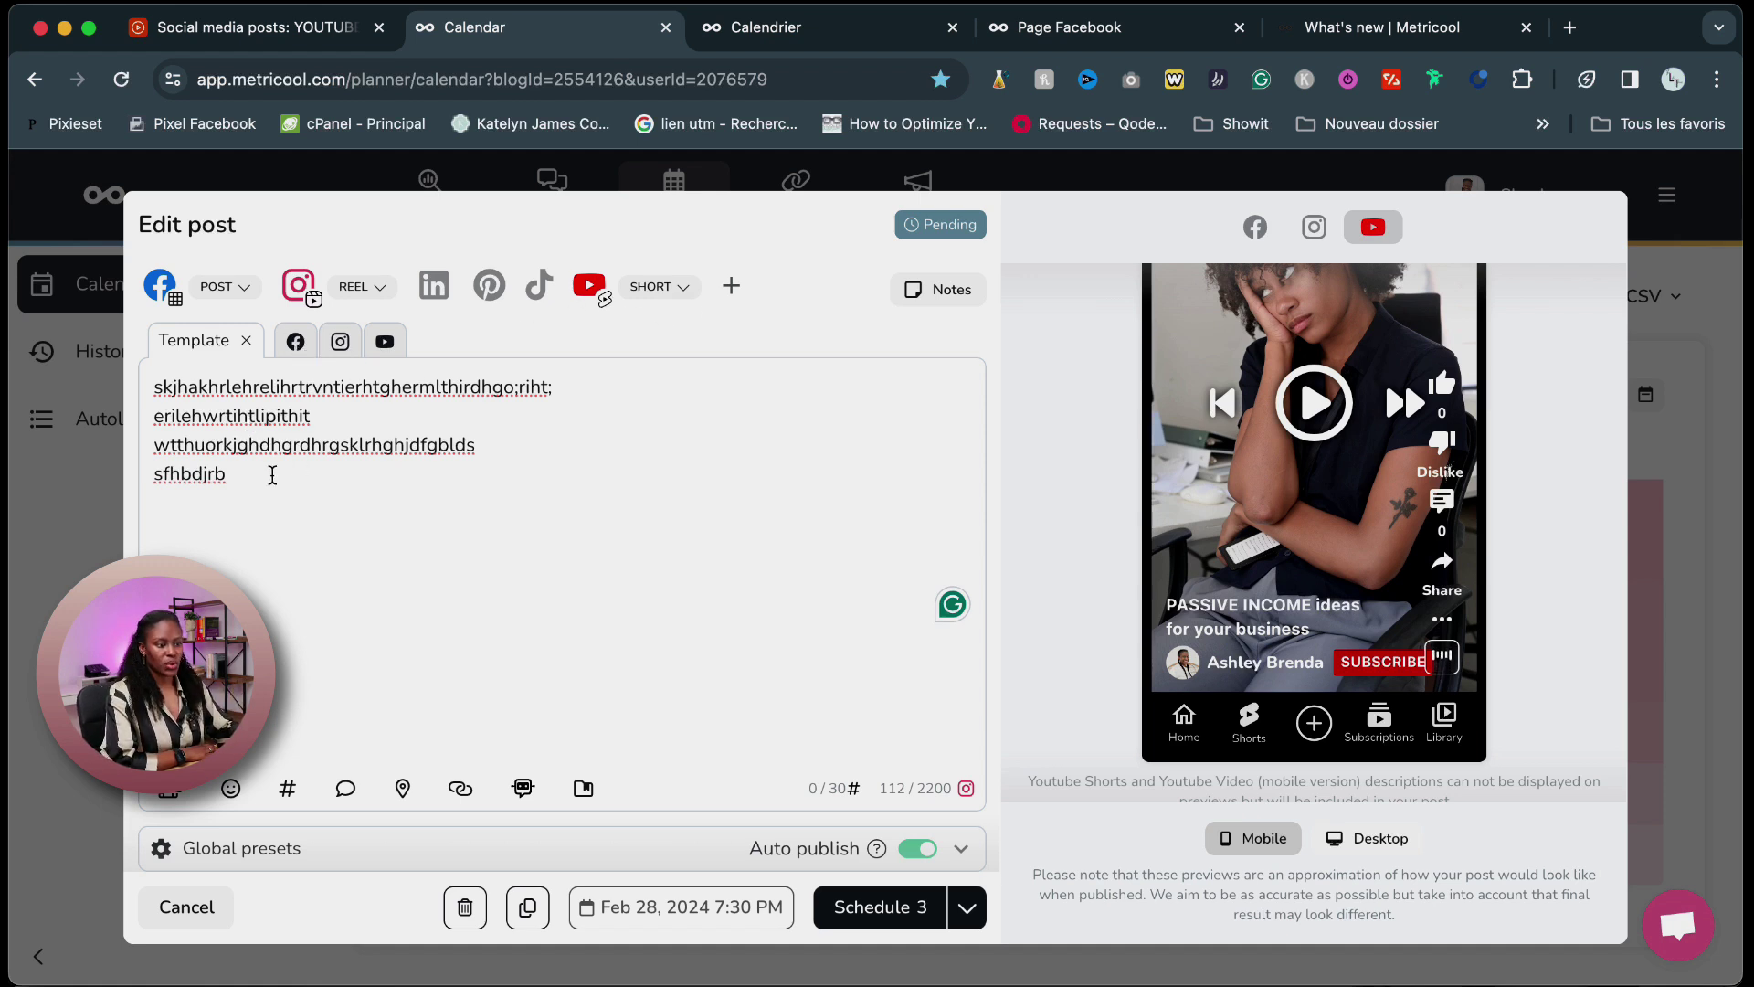
Stop using the shared template for the Facebook version and unlock its content for editing.
{"action": "left_click_drag", "start_coordinate": [270, 474], "coordinate": [129, 391]}
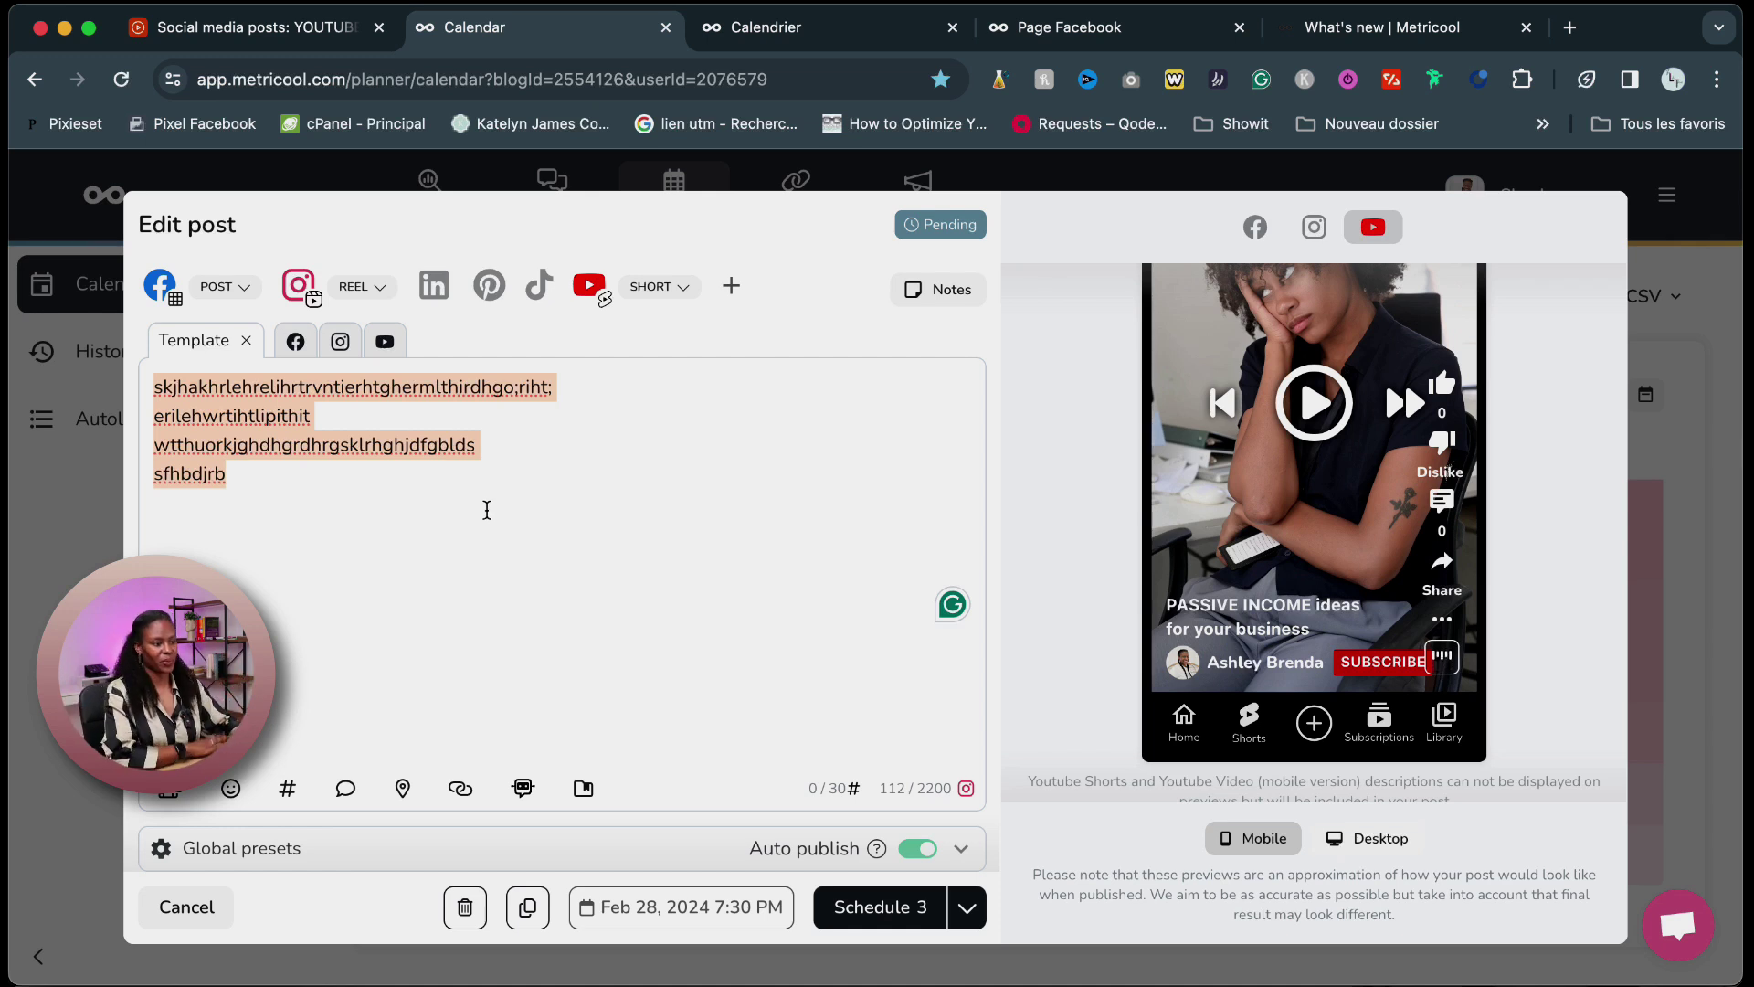
{"action": "left_click", "coordinate": [299, 346]}
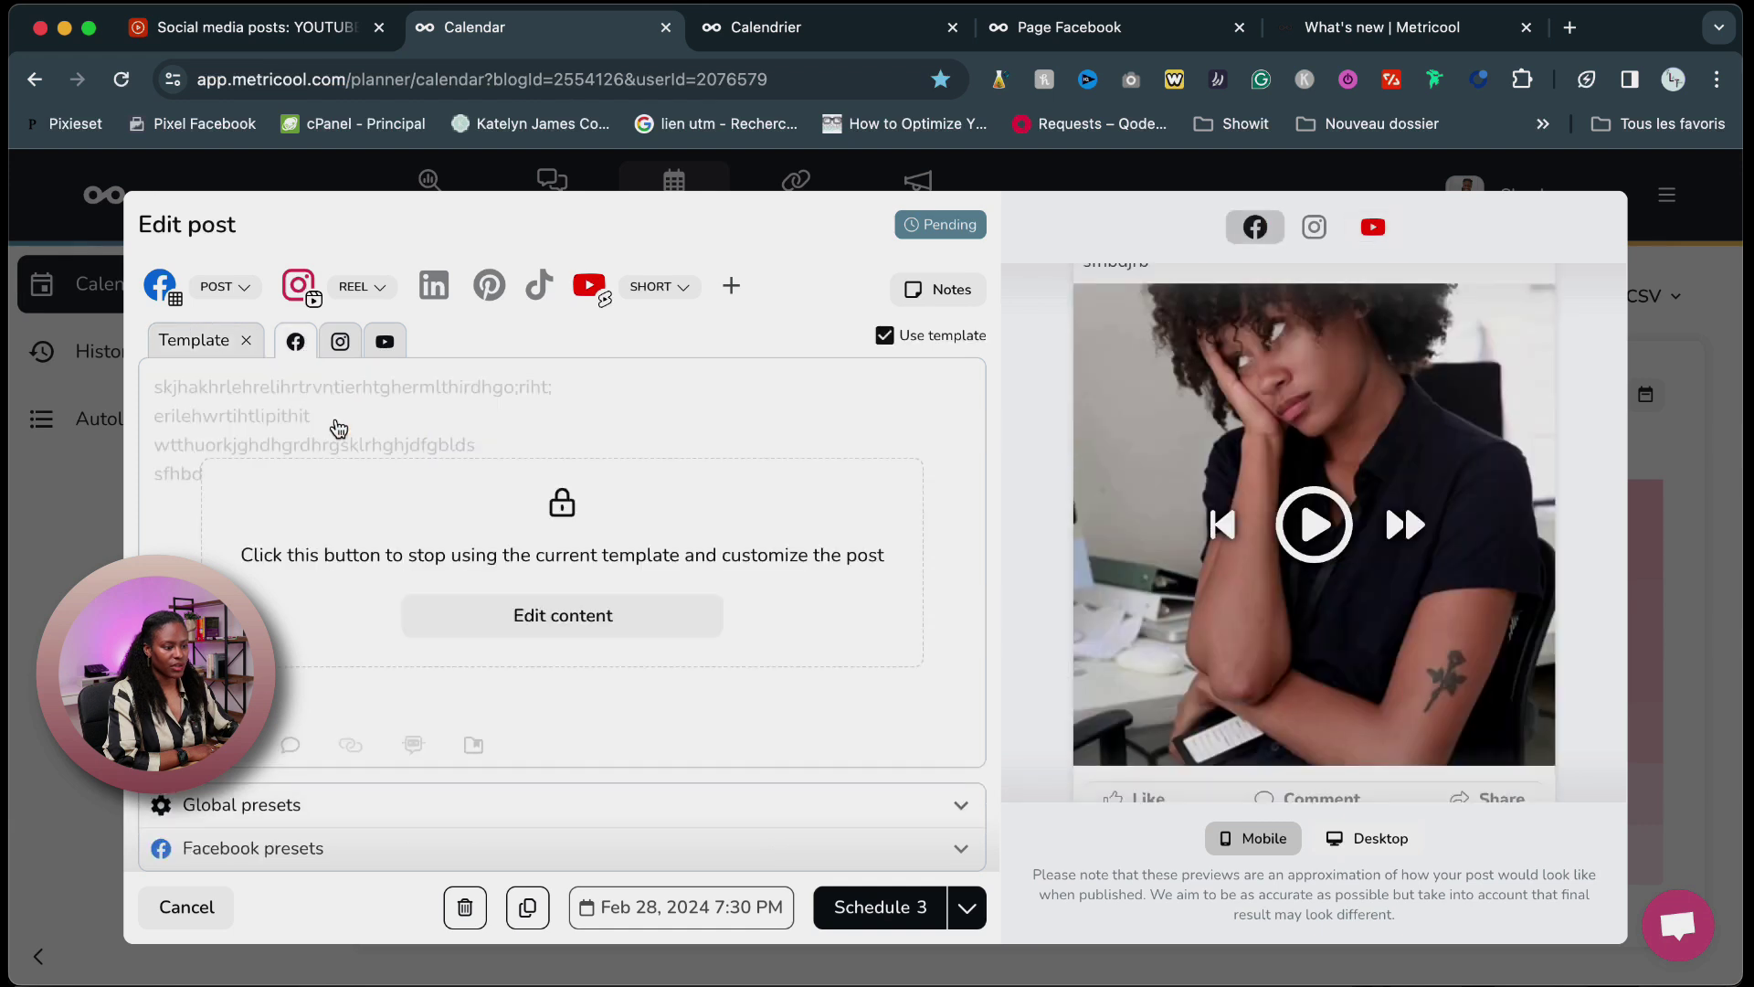
{"action": "left_click", "coordinate": [582, 610]}
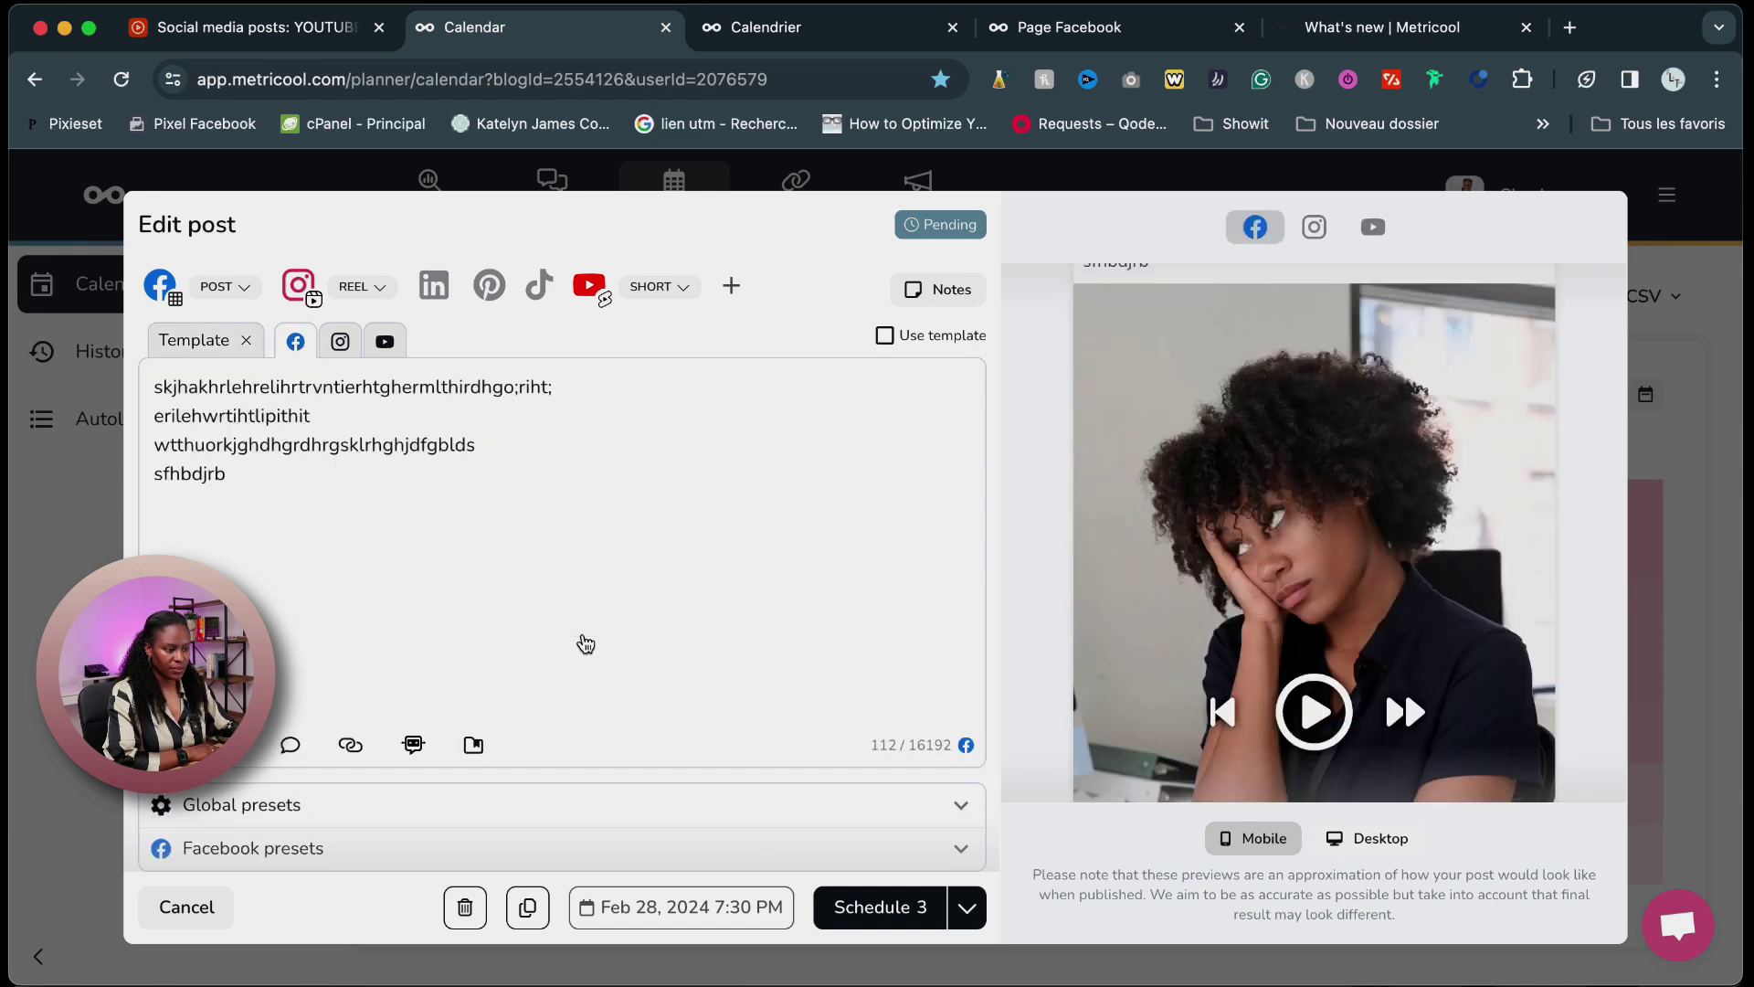
Add a grinning emoji and the text "sdrgkjngqdrkghenqkrghq" after a blank line at the end of the Facebook caption.
{"action": "left_click", "coordinate": [269, 474]}
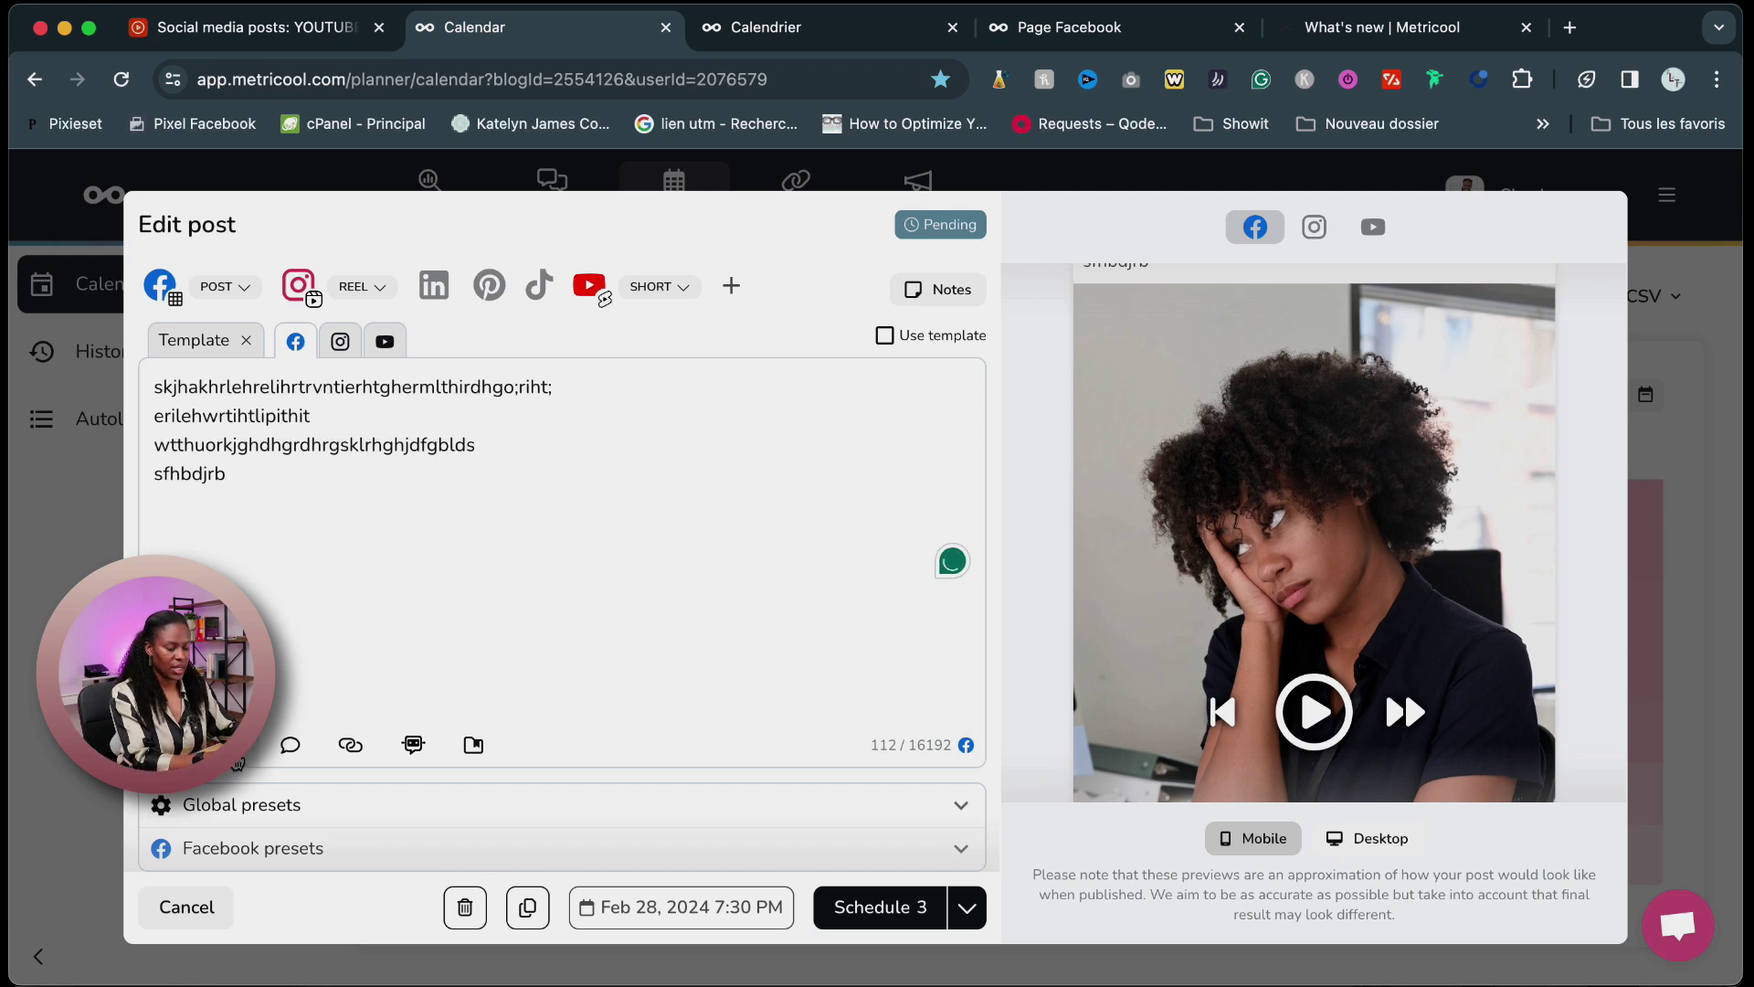
{"action": "left_click", "coordinate": [236, 755]}
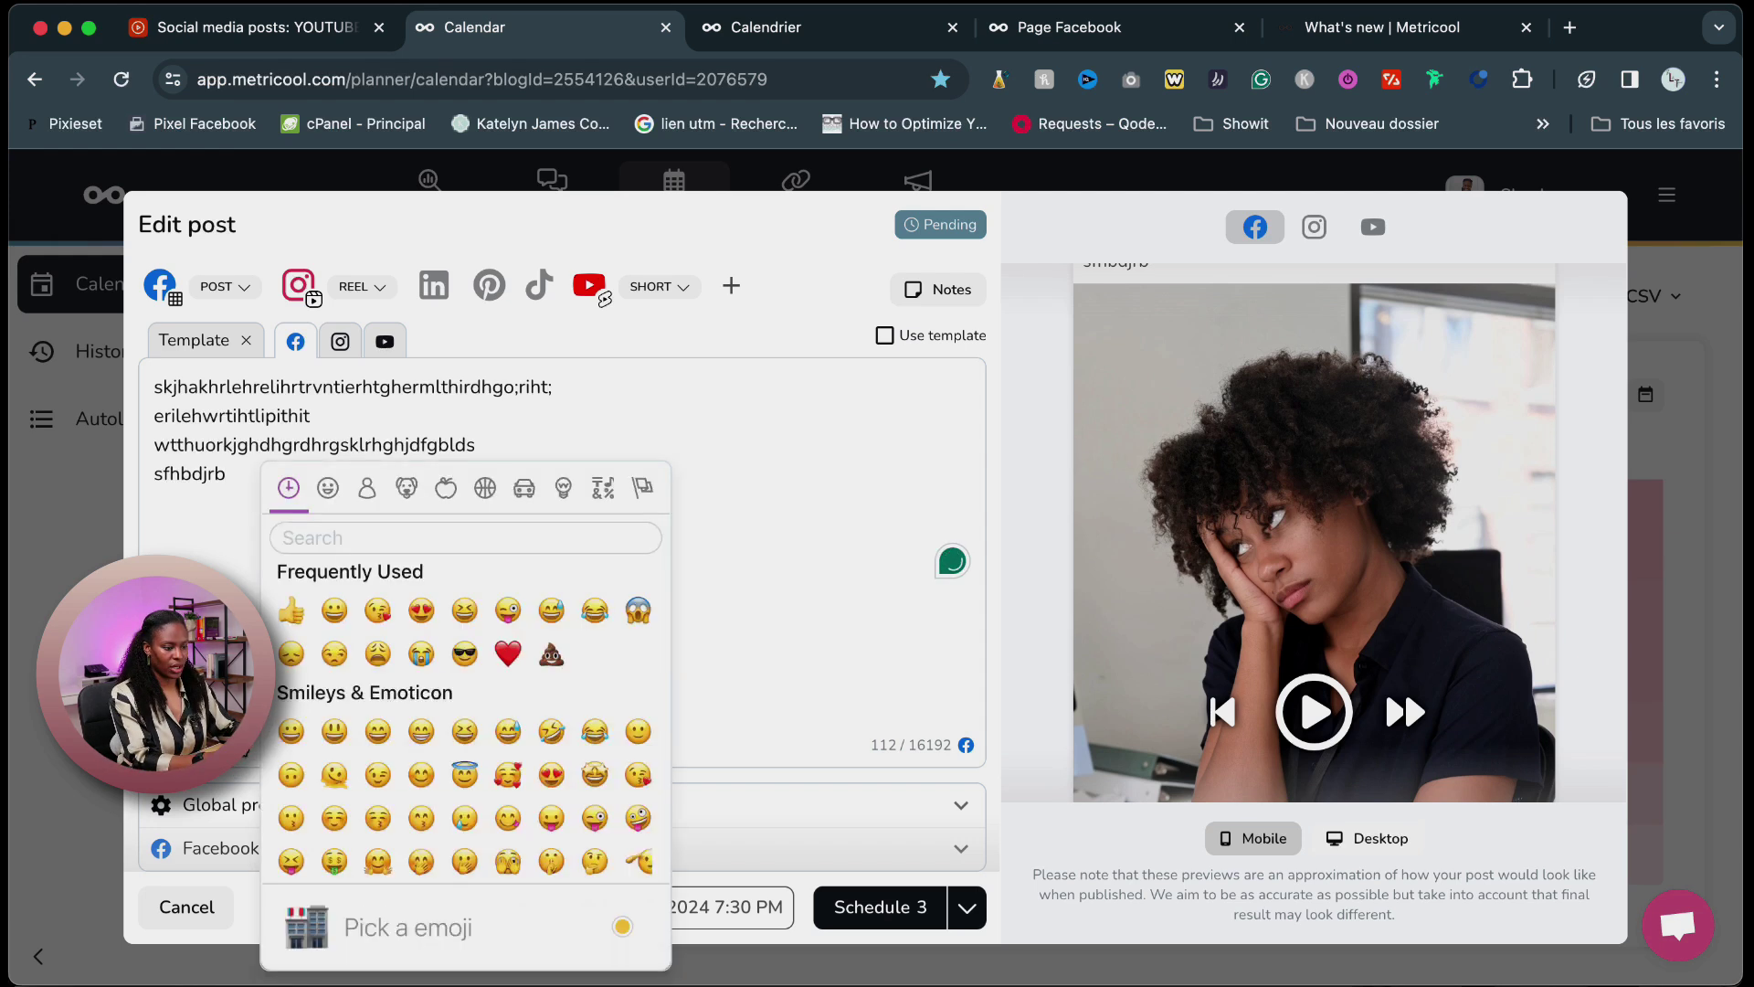
{"action": "left_click", "coordinate": [334, 610]}
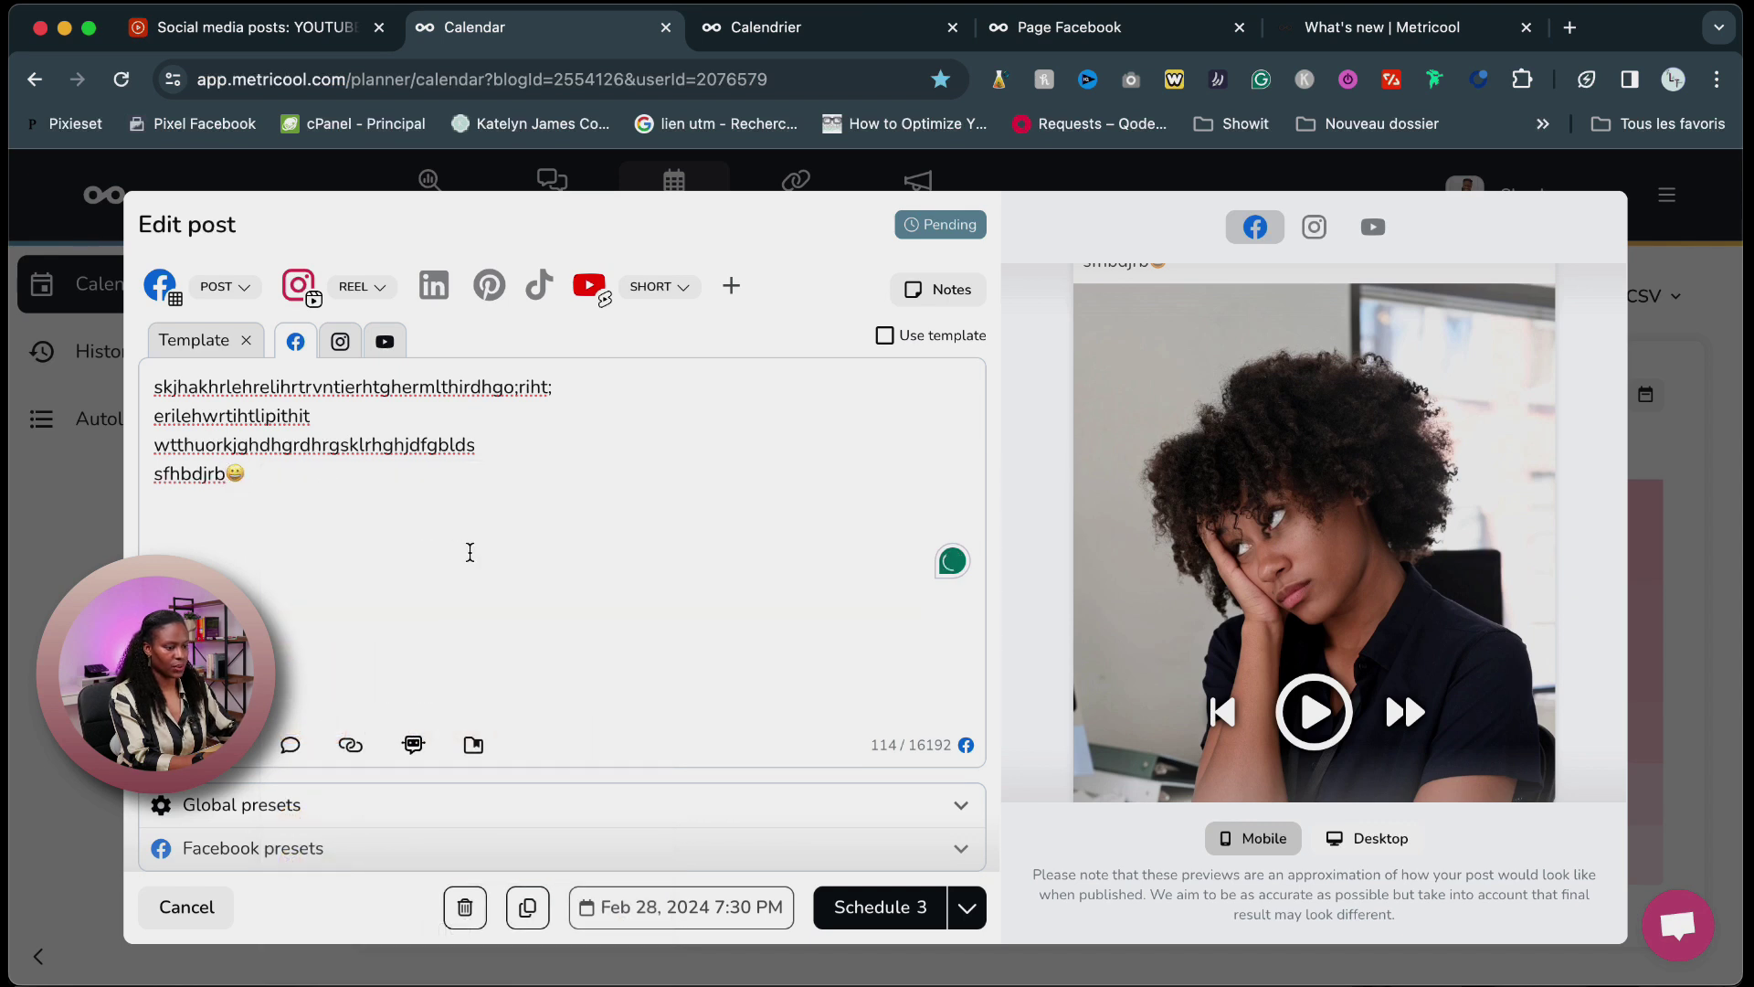
{"action": "key", "text": "Left"}
{"action": "key", "text": "Return"}
{"action": "key", "text": "Return"}
{"action": "left_click", "coordinate": [276, 523]}
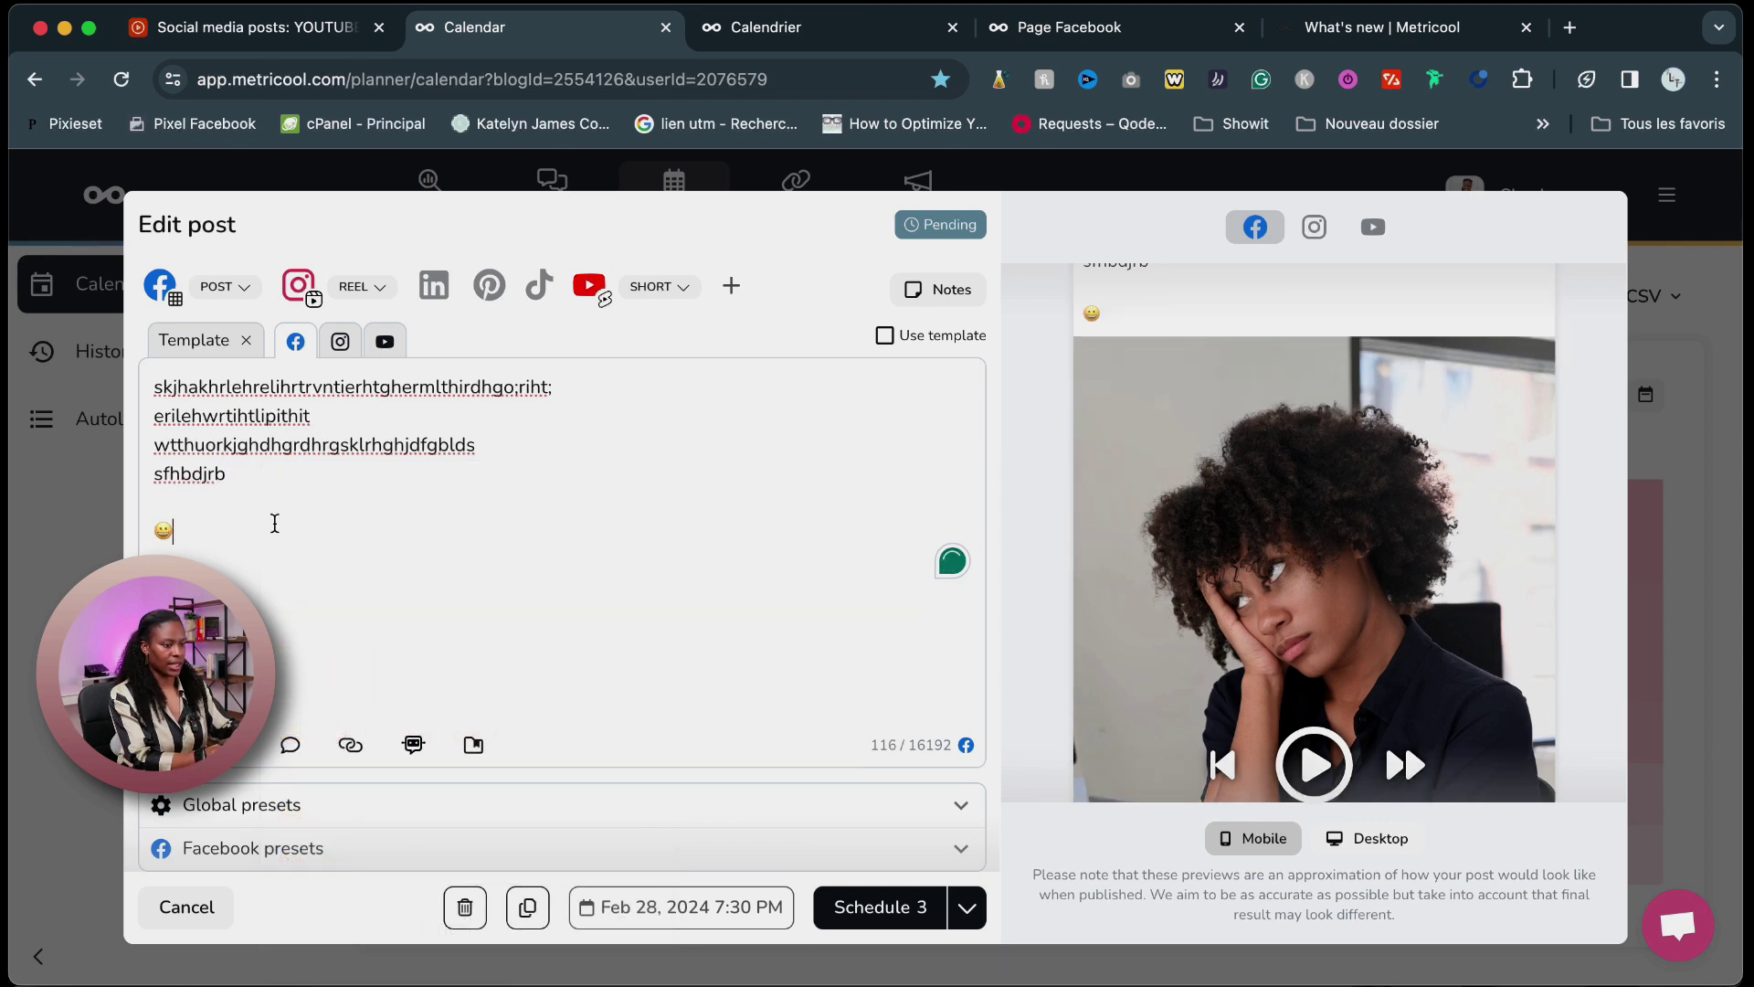
{"action": "type", "text": "sdrgkjngqdrkghenqk"}
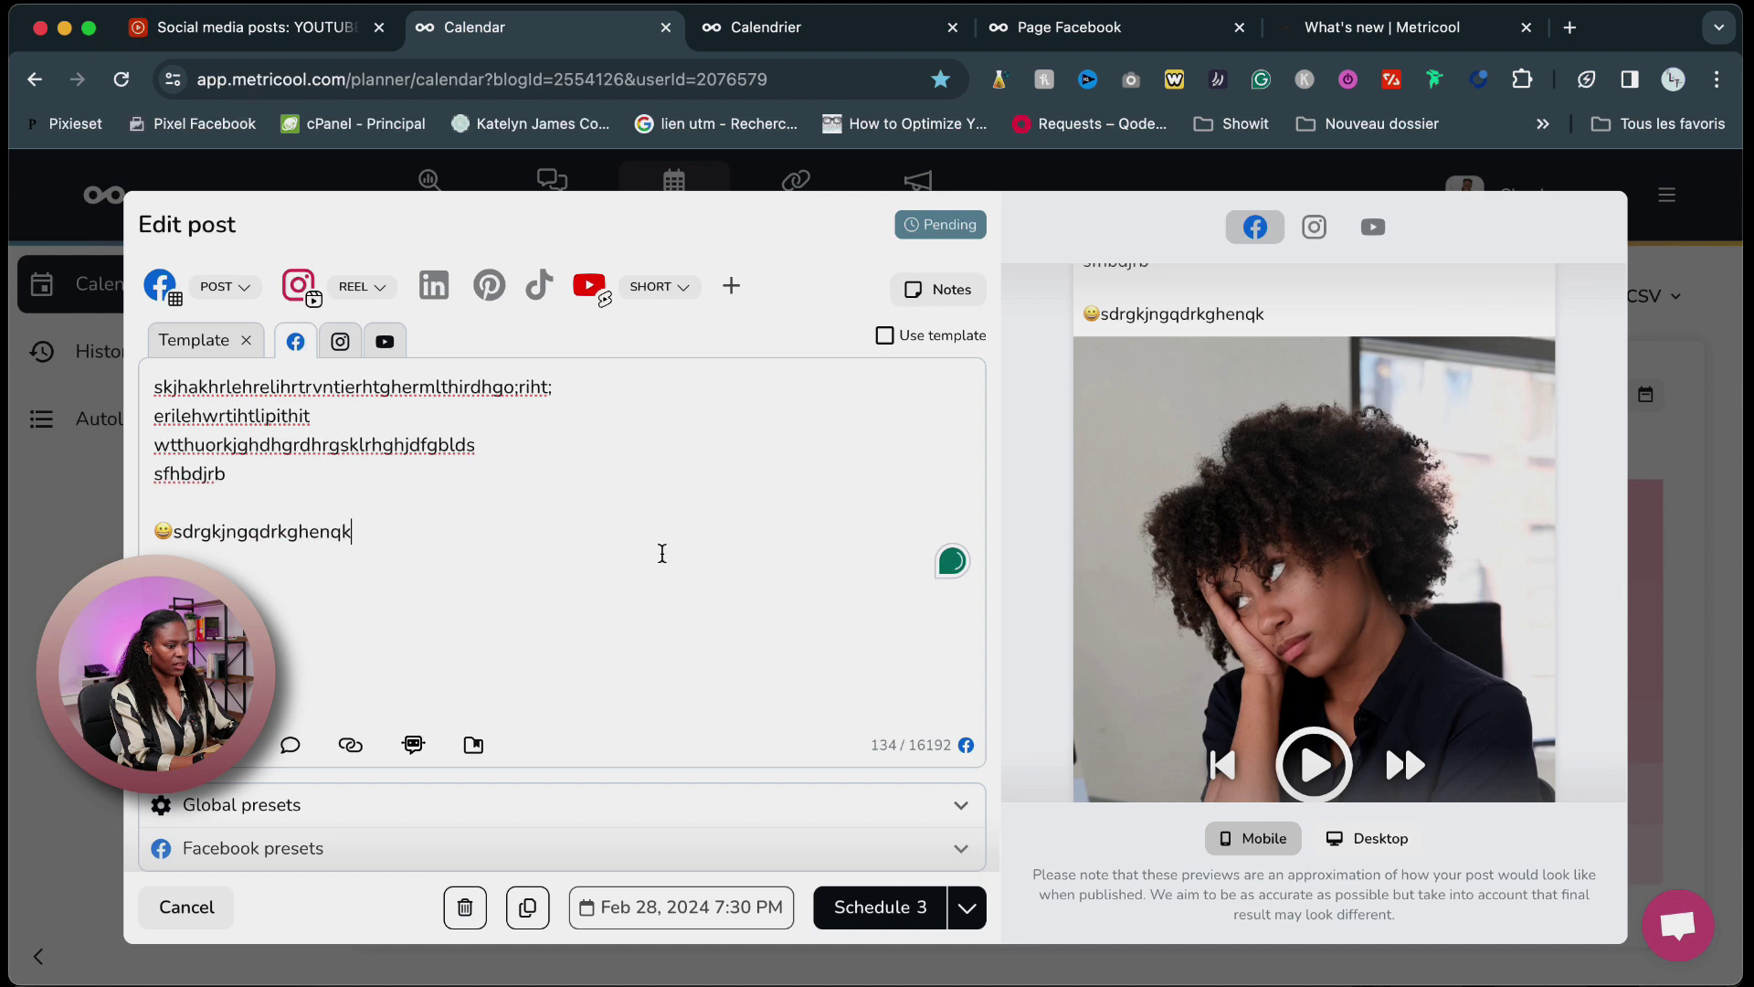
{"action": "type", "text": "rghq"}
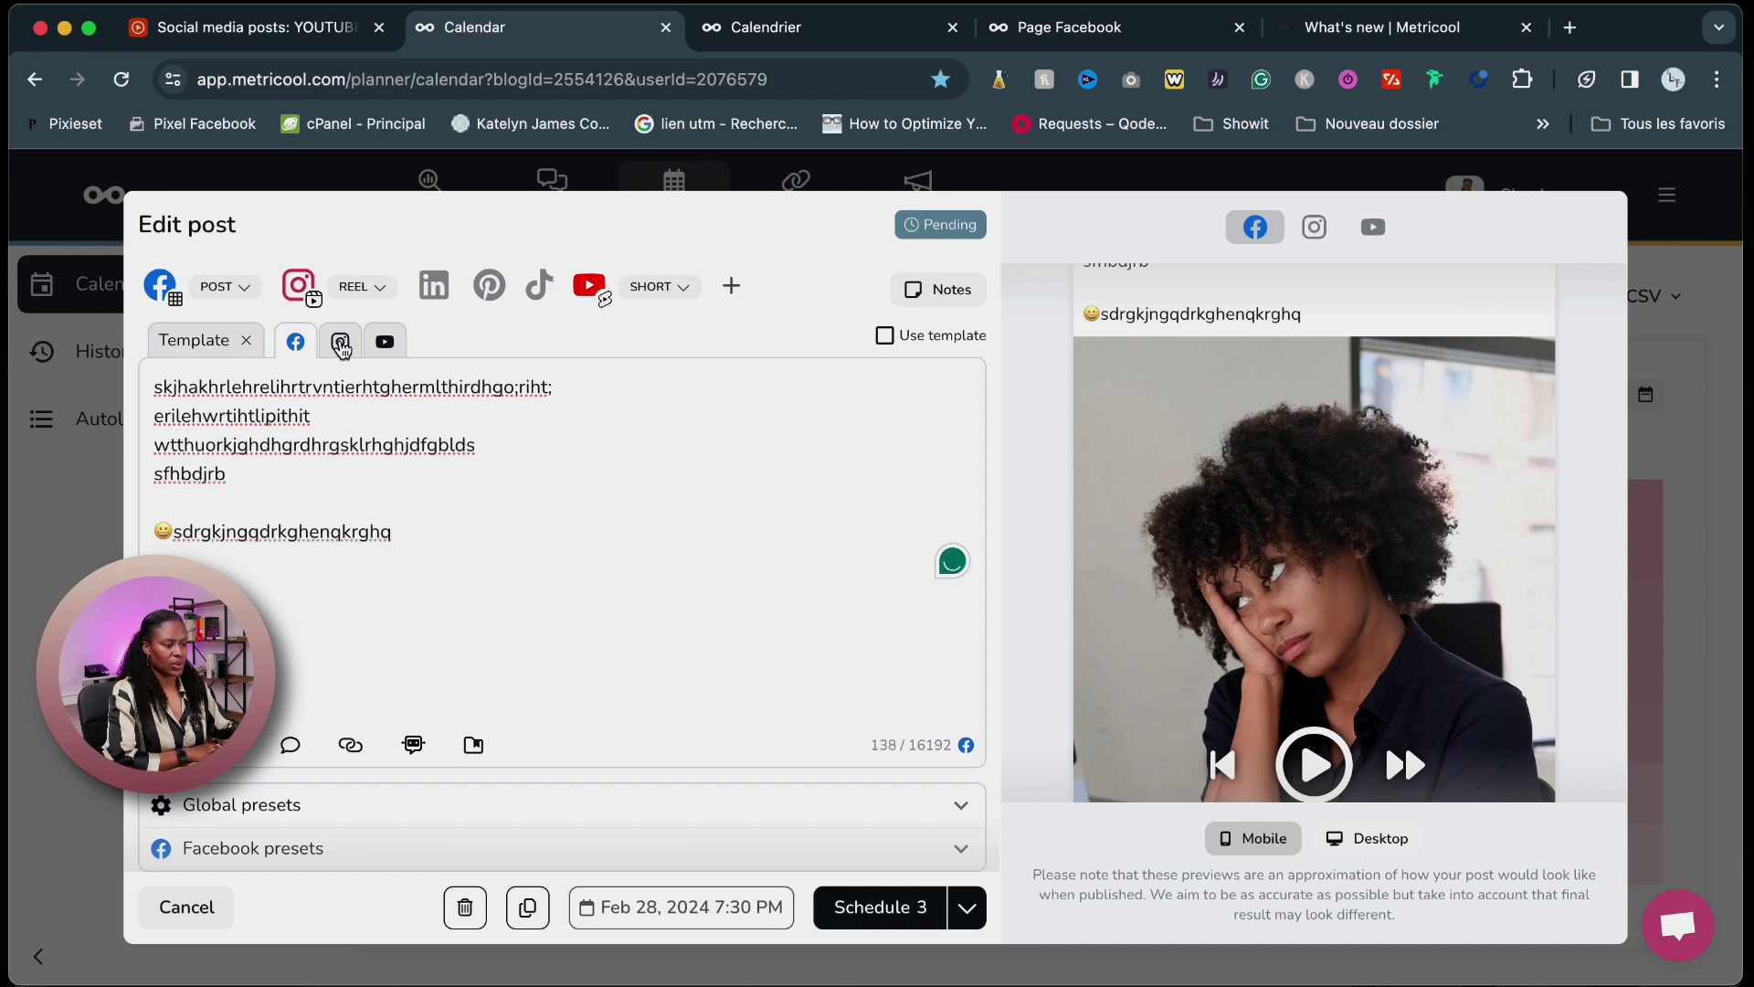
Unlock the Instagram version from the template and add "HEY FRIEND ✨" with a blank line at the start of its caption.
{"action": "left_click", "coordinate": [341, 343]}
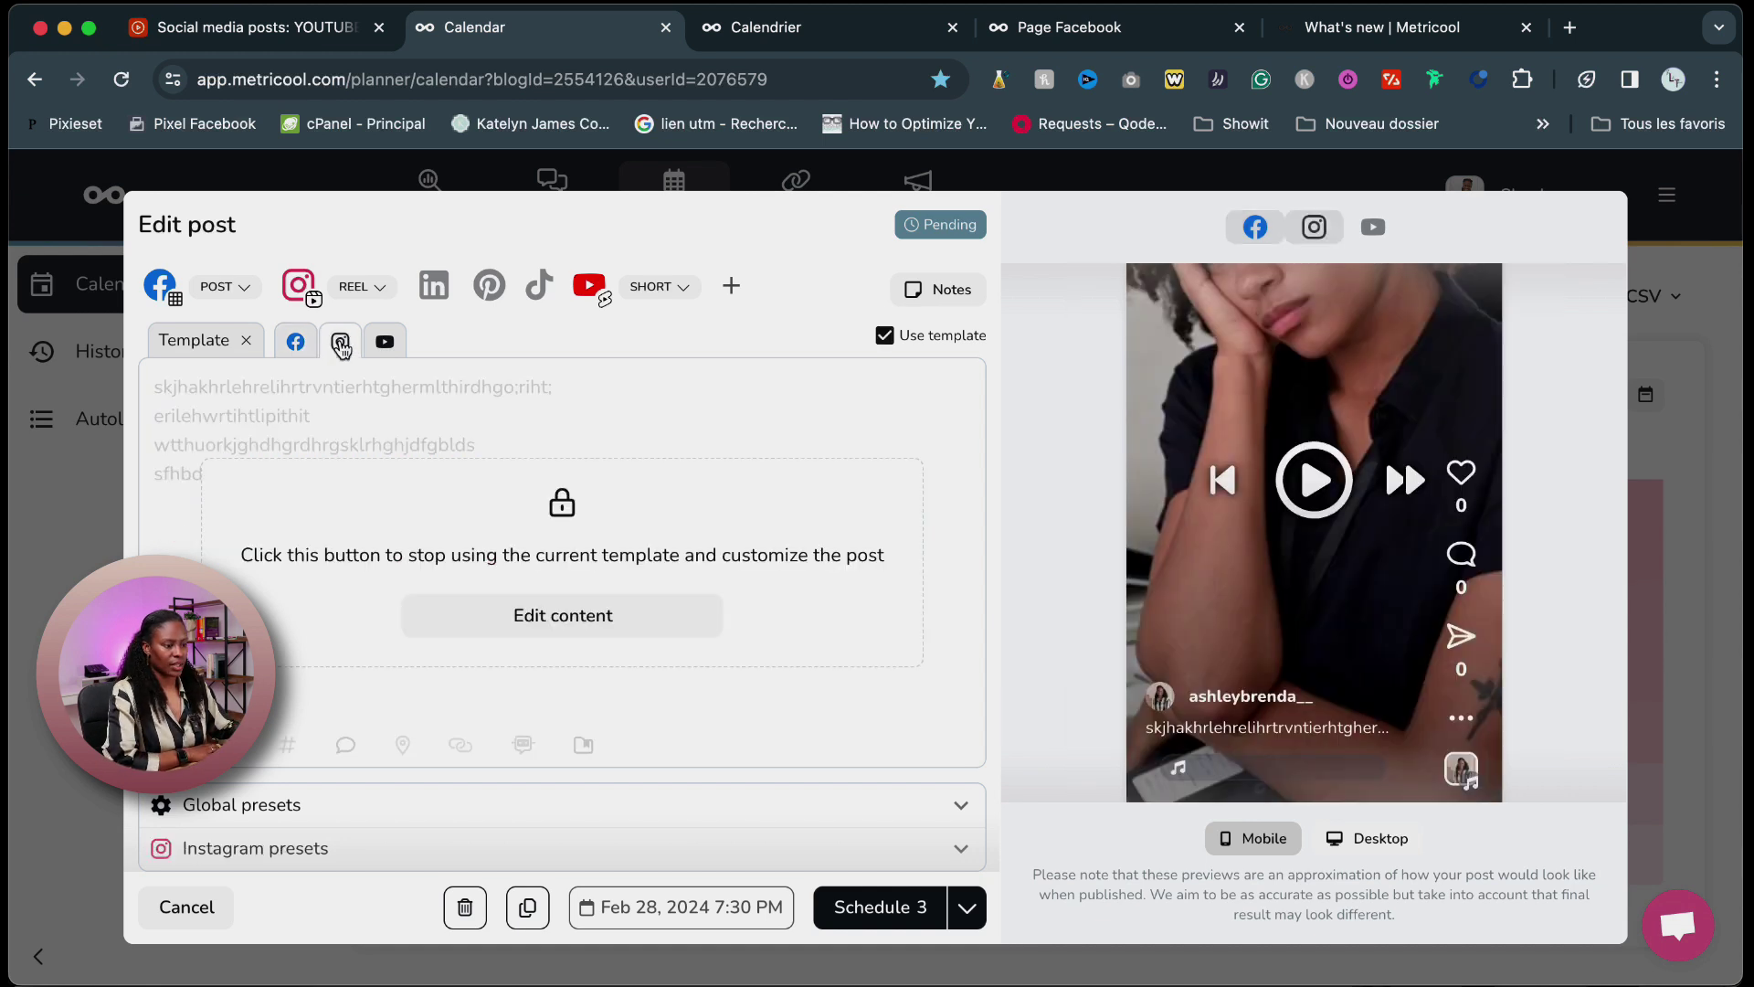
{"action": "left_click", "coordinate": [597, 621]}
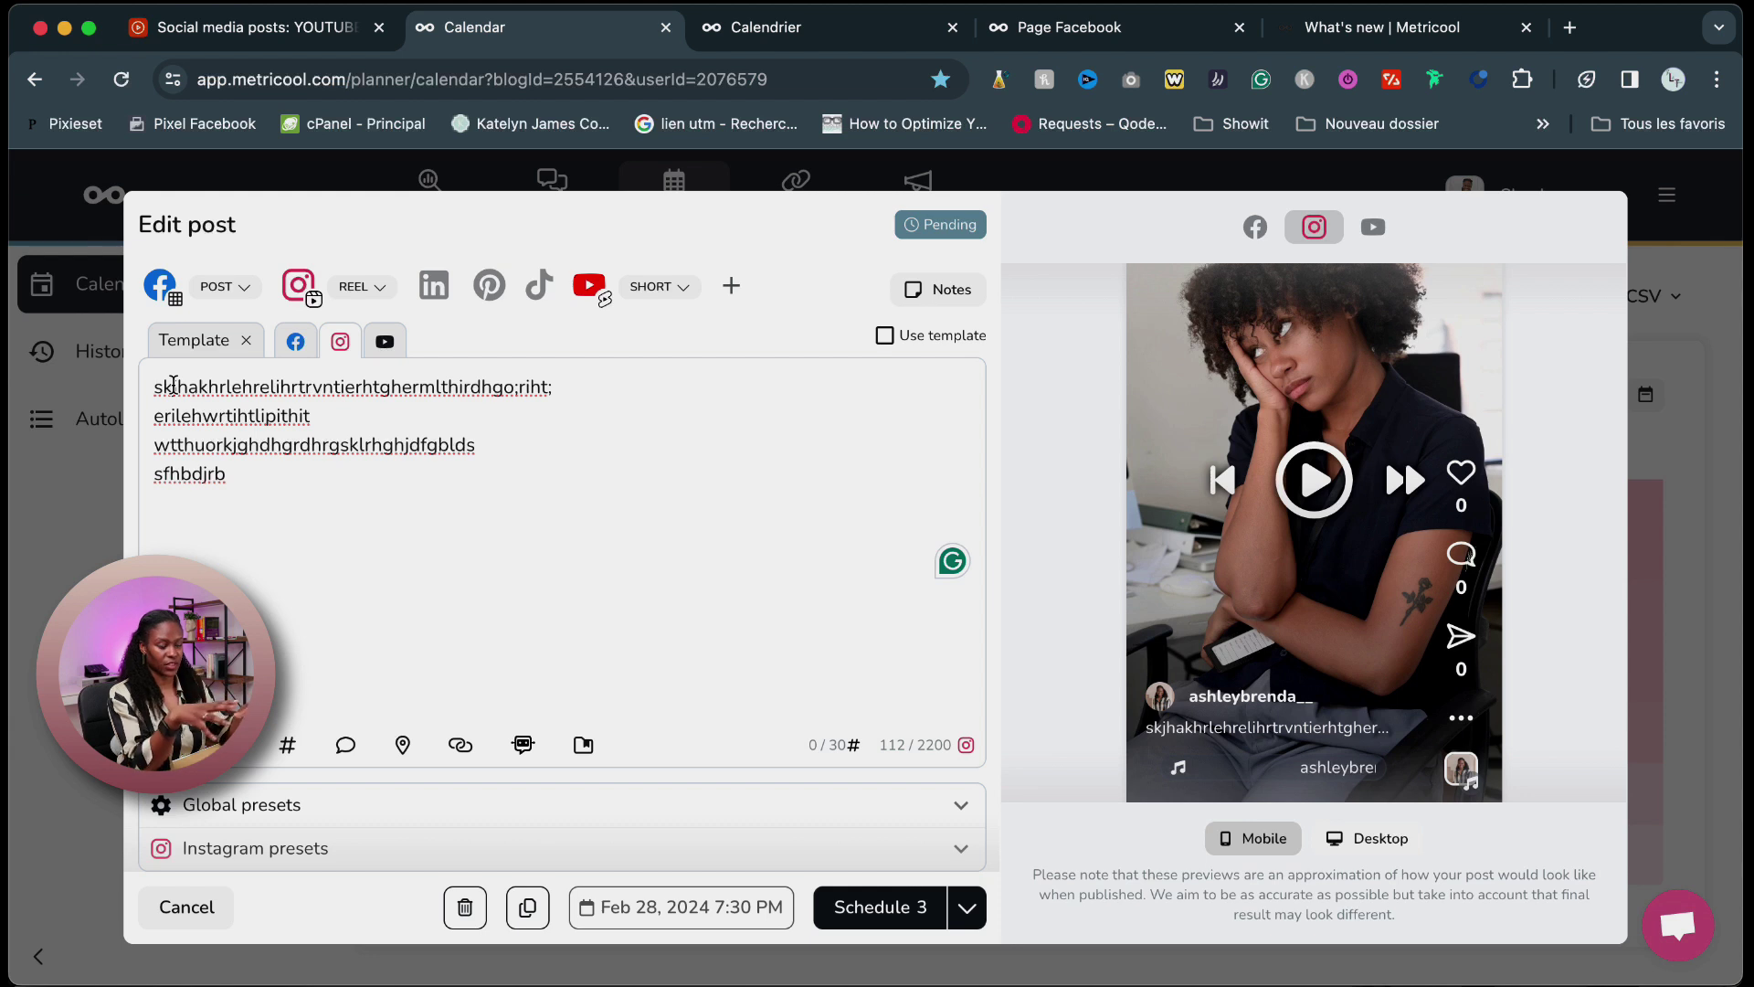
{"action": "type", "text": "HEY FRI"}
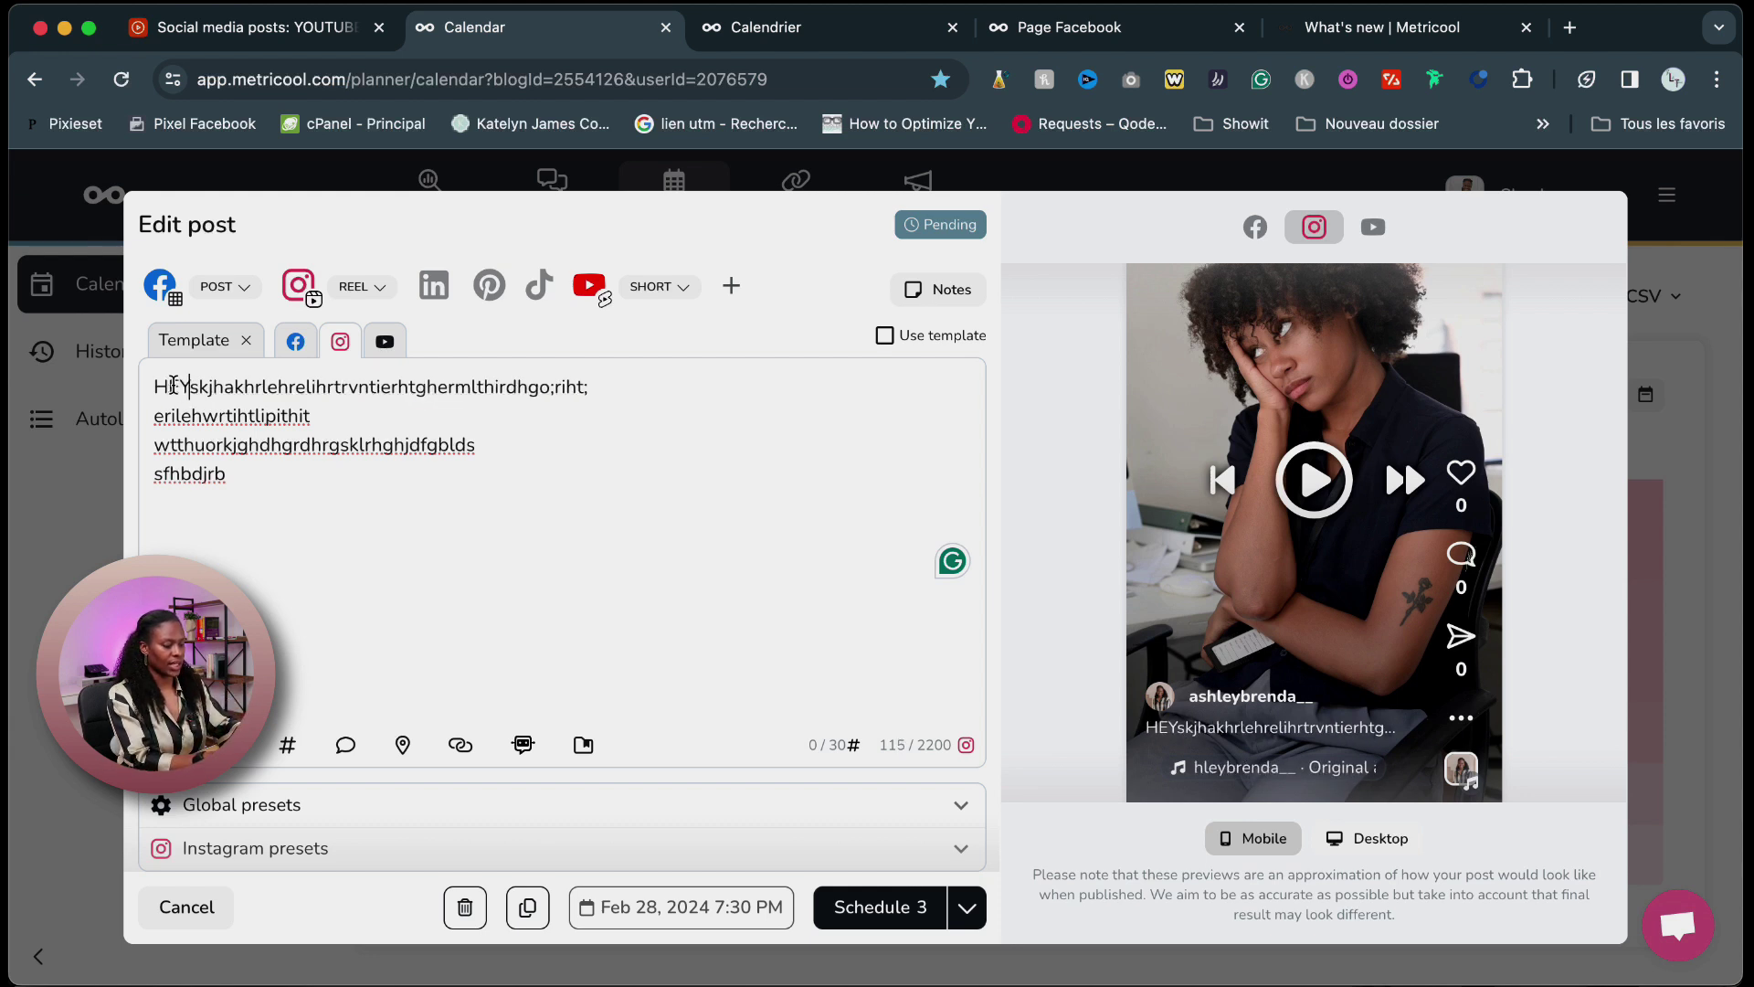
{"action": "type", "text": "EN"}
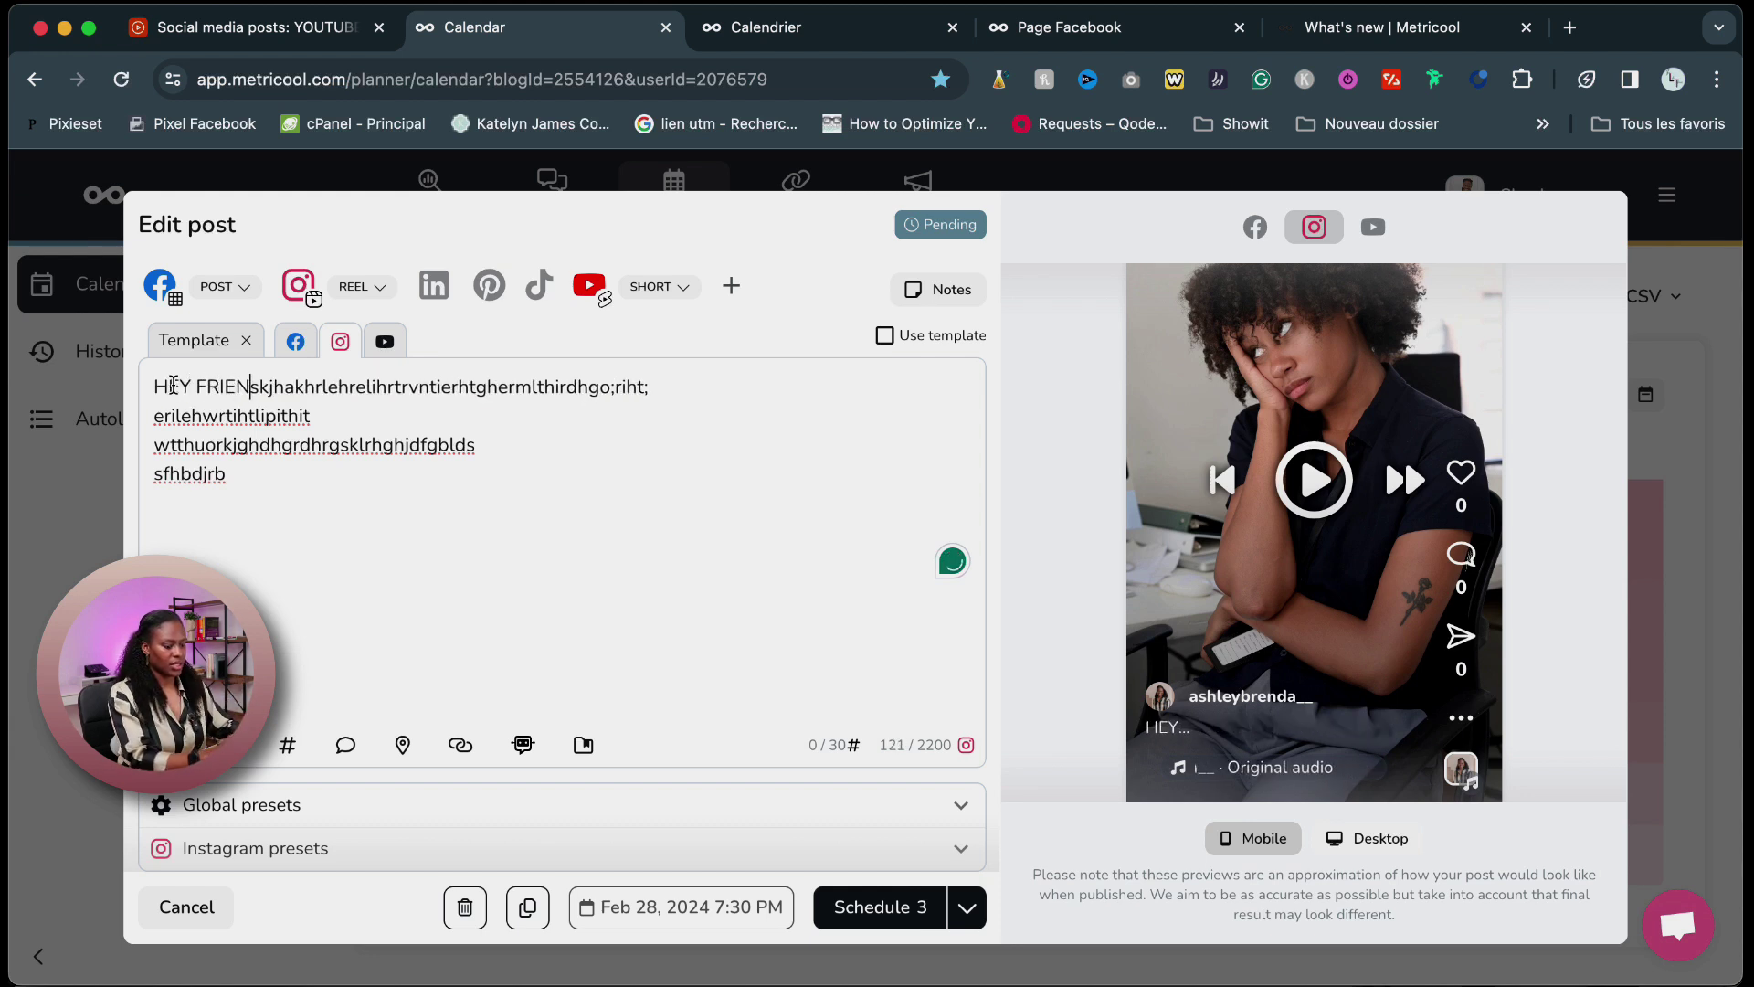
{"action": "type", "text": "D"}
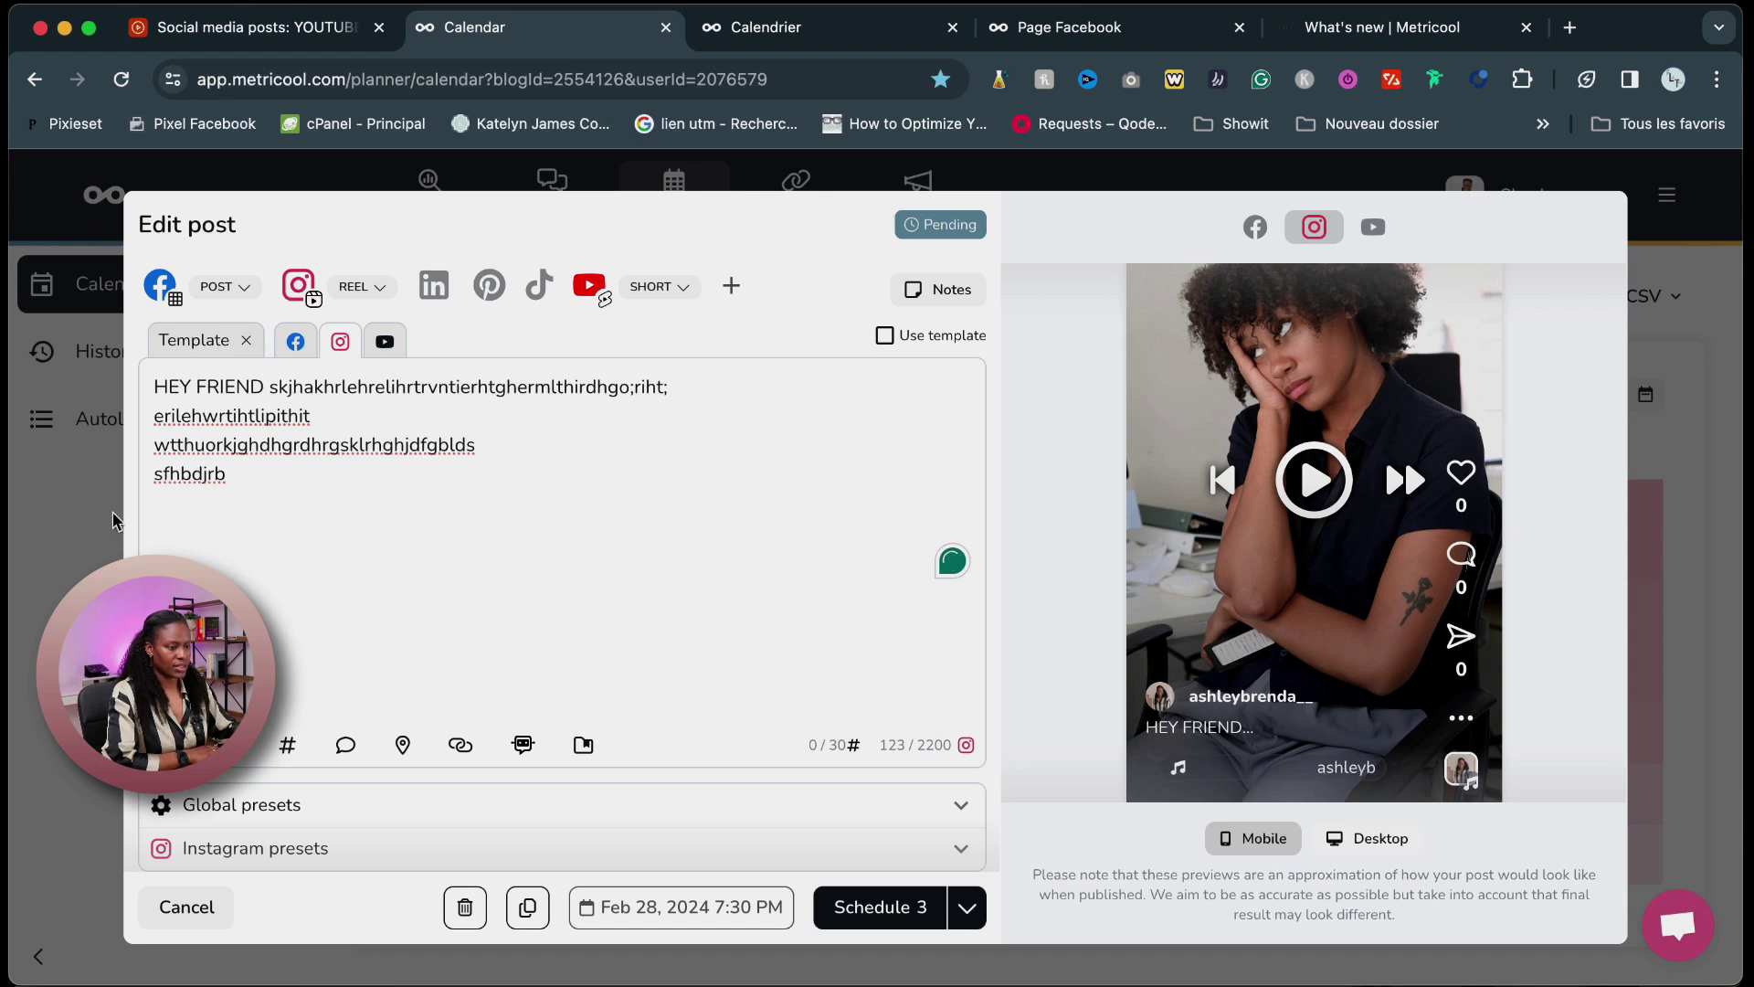
{"action": "type", "text": "✨"}
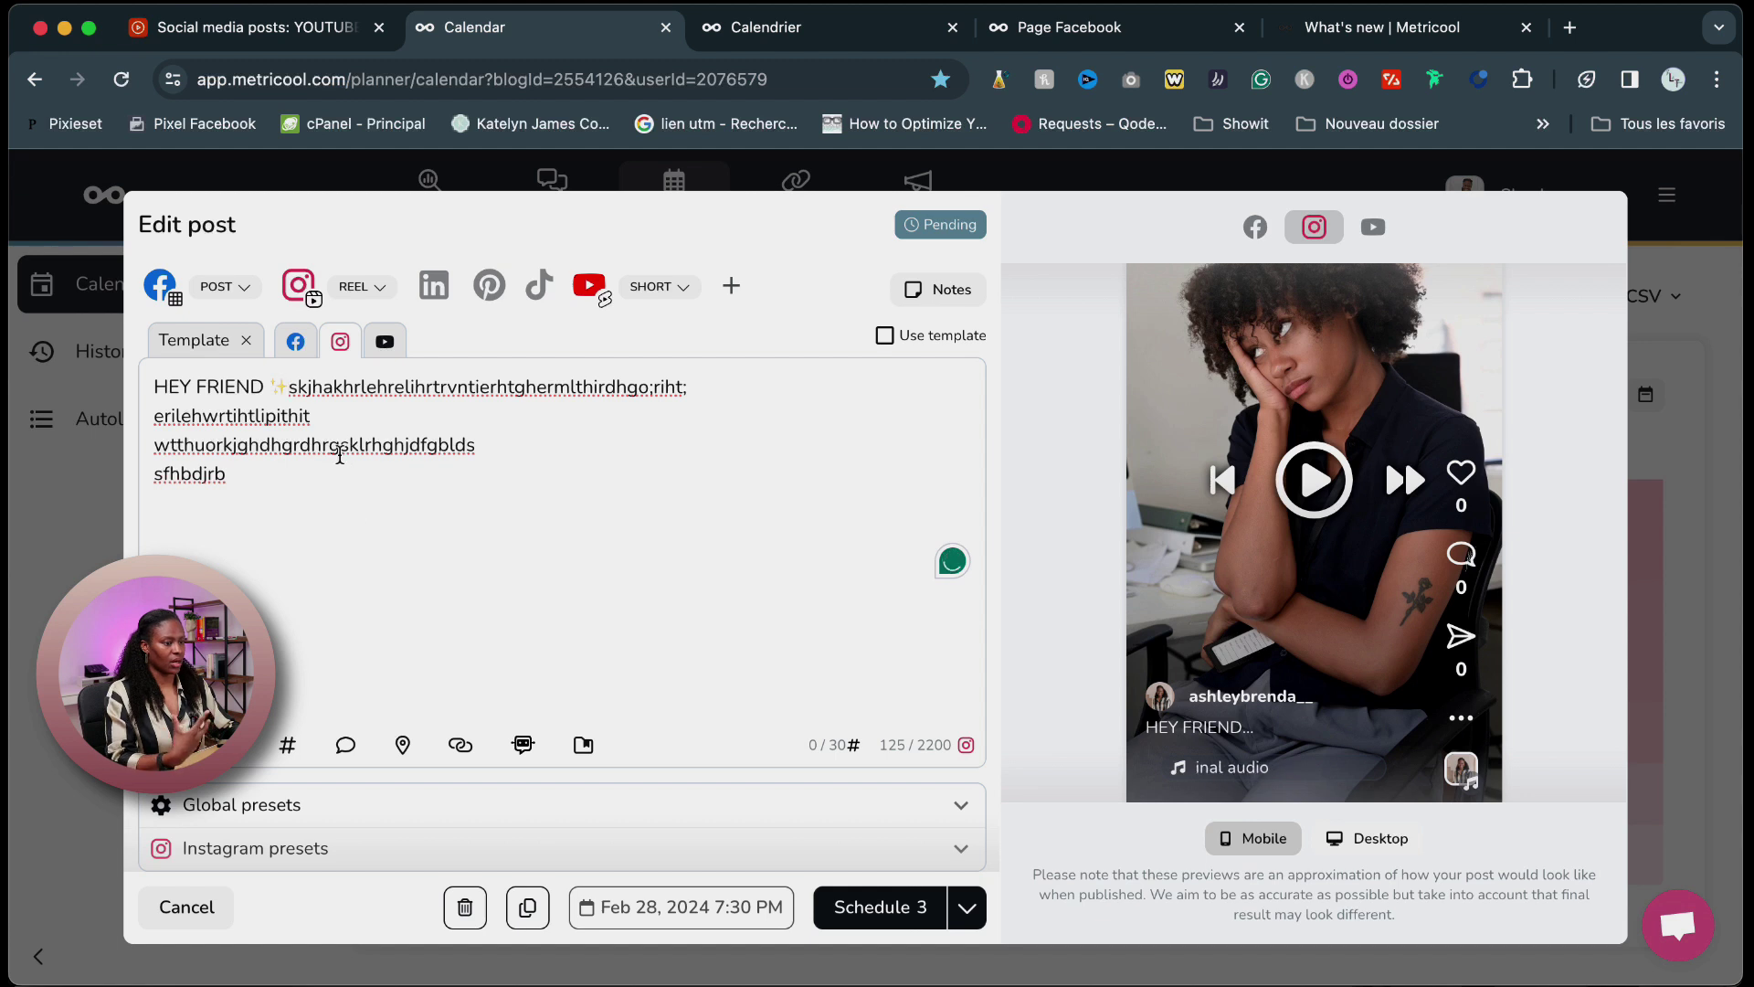
Unlock the YouTube version from the template and delete everything after the first line of its caption.
{"action": "left_click", "coordinate": [385, 341]}
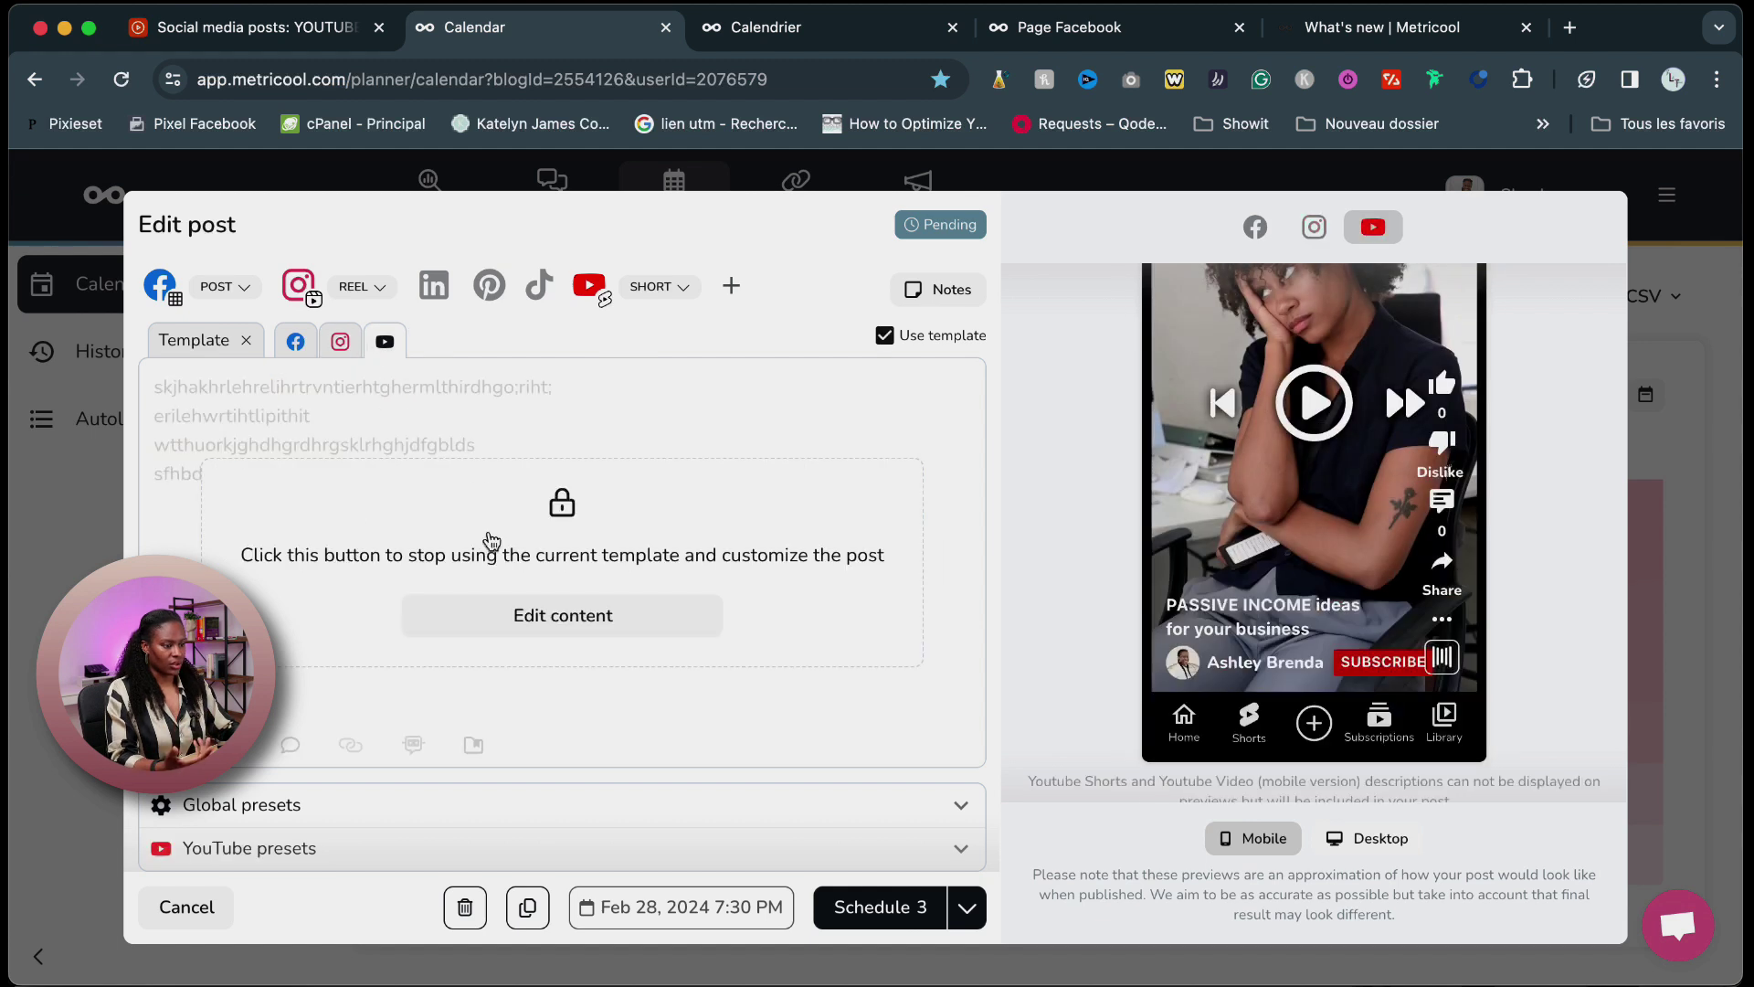
{"action": "left_click", "coordinate": [516, 618]}
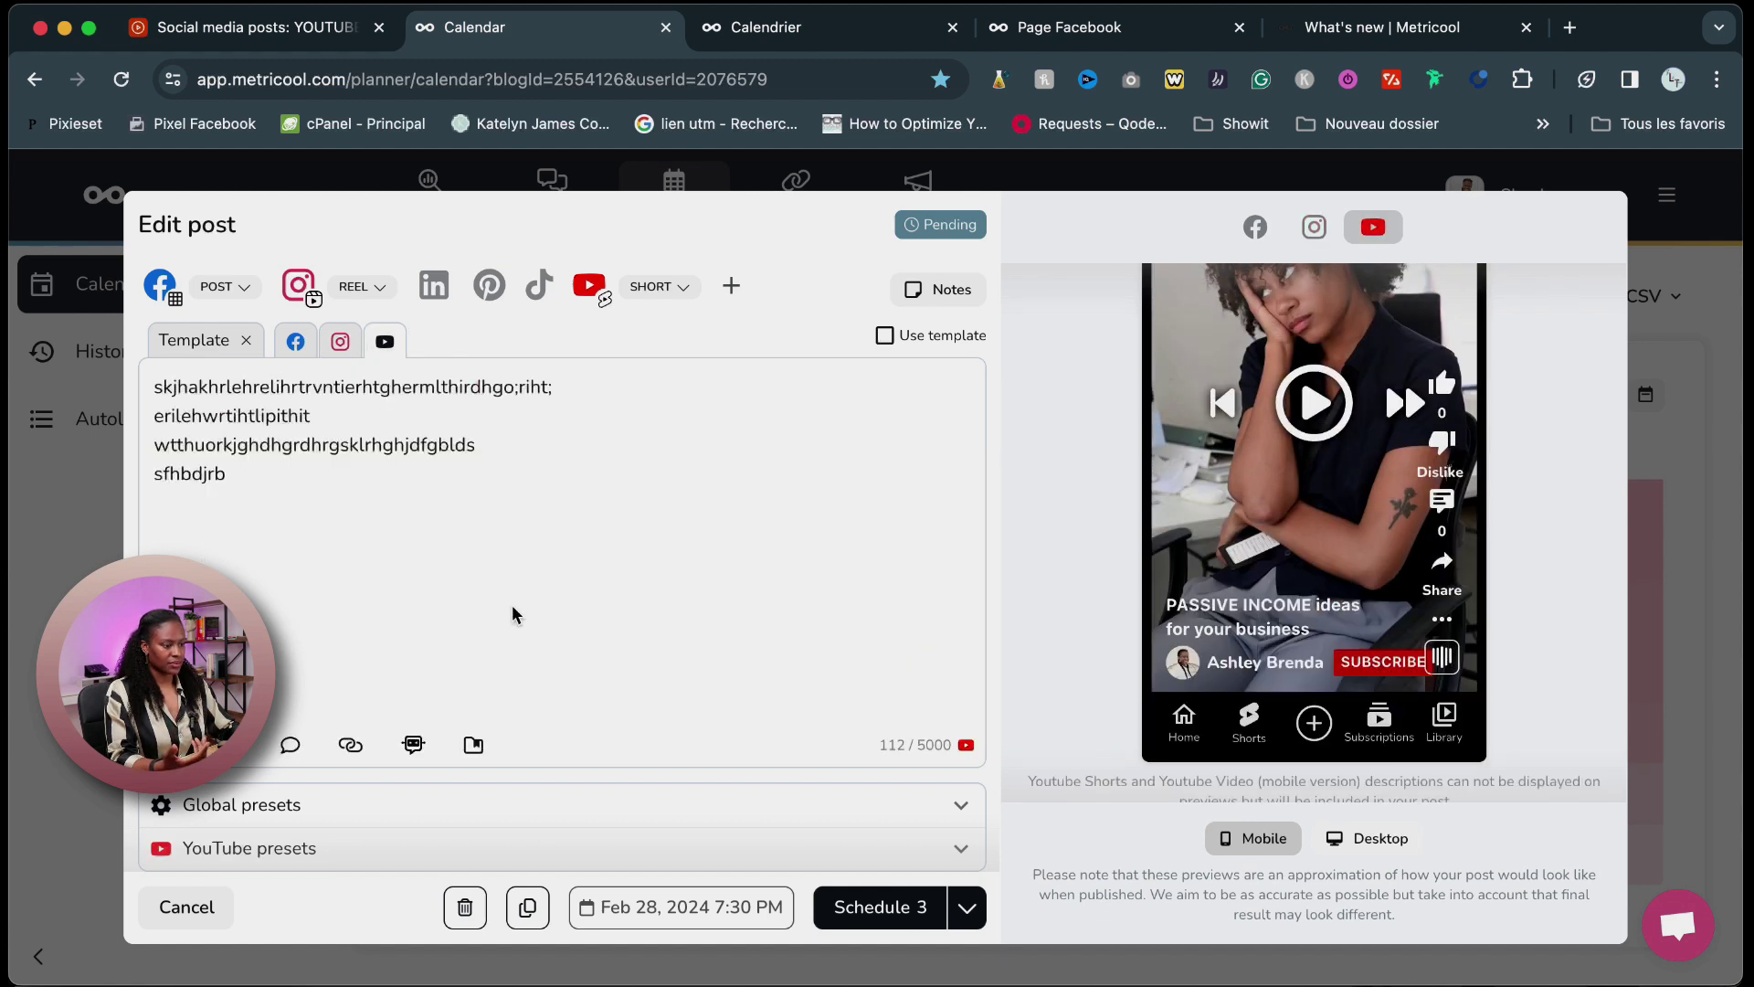
{"action": "left_click", "coordinate": [242, 474]}
{"action": "left_click_drag", "start_coordinate": [242, 475], "coordinate": [154, 425]}
{"action": "key", "text": "BackSpace"}
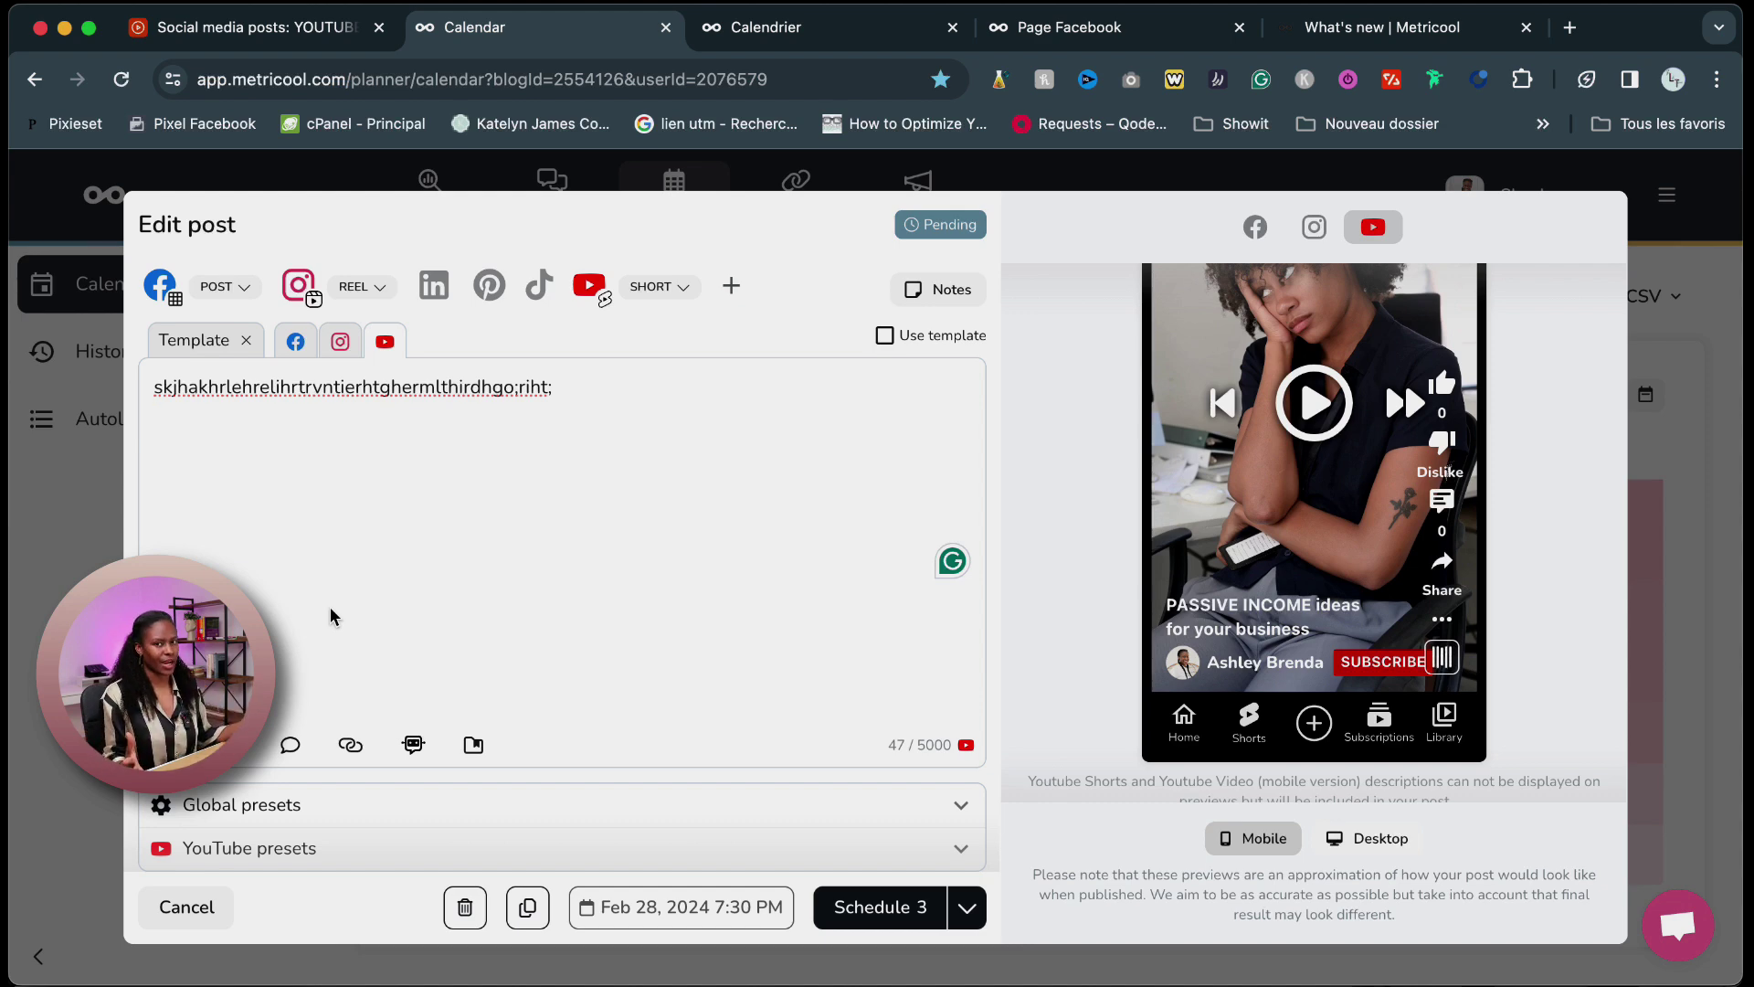
Add TikTok to the post's networks and unlock its caption from the template for separate editing.
{"action": "scroll", "coordinate": [1222, 578], "scroll_direction": "up", "scroll_amount": 3}
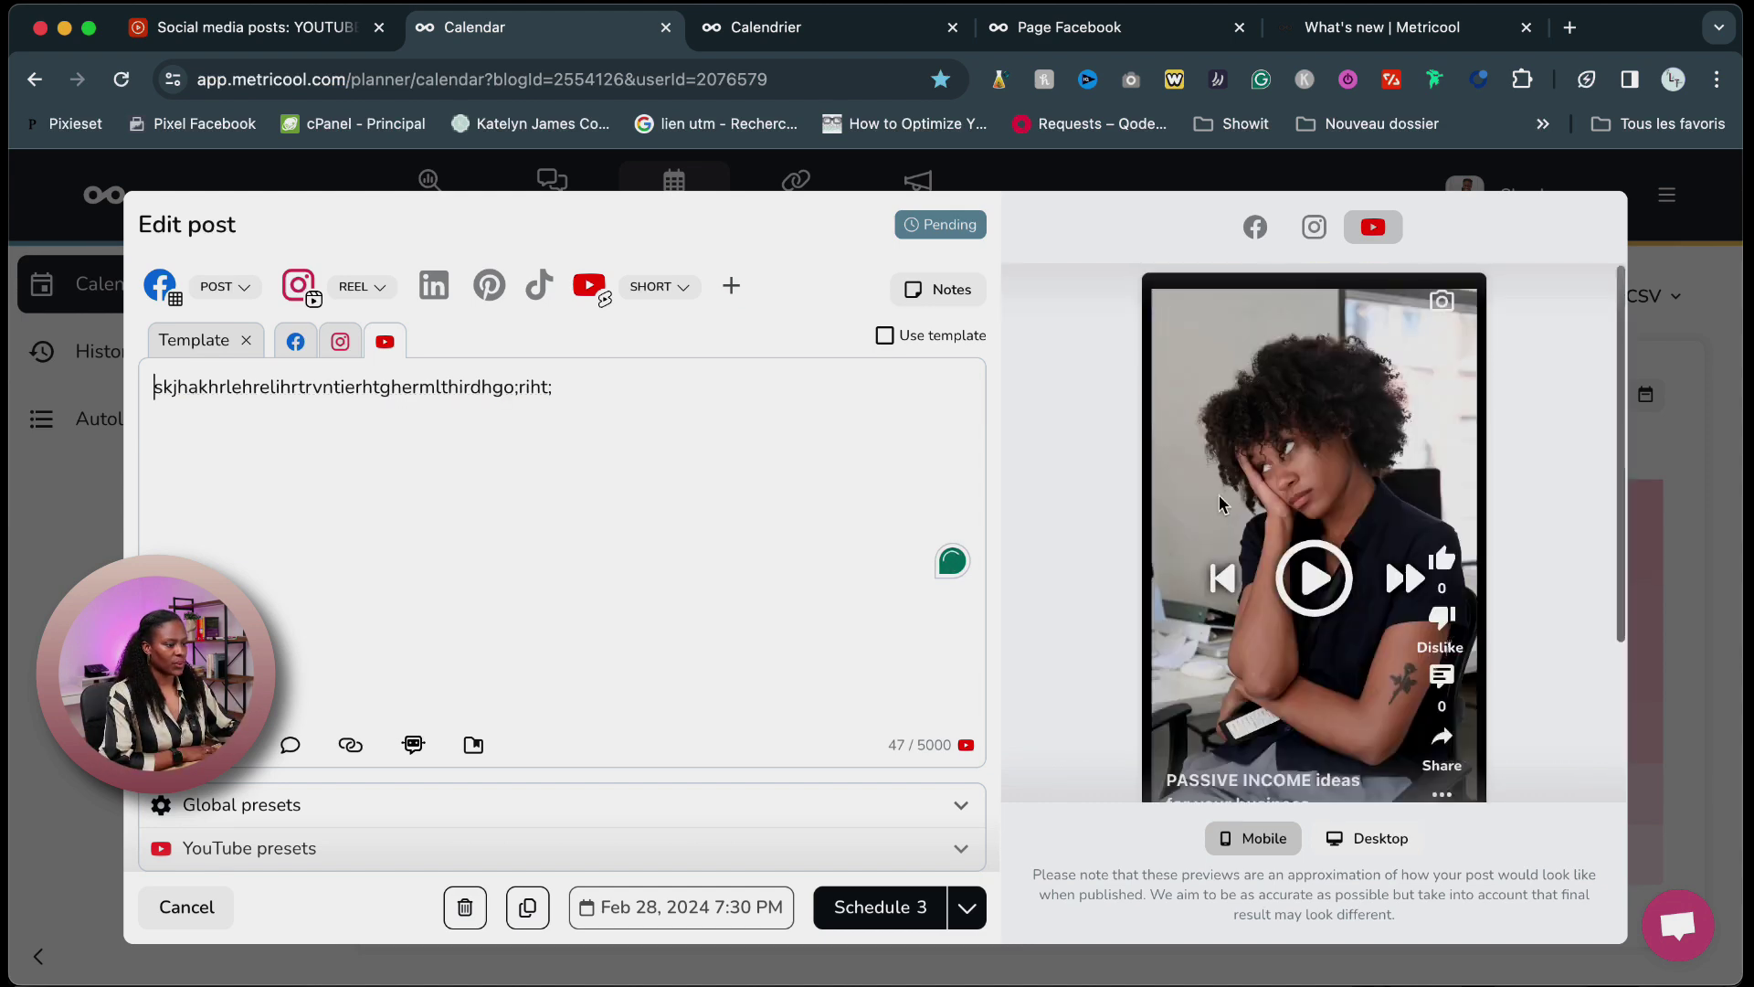
{"action": "scroll", "coordinate": [1188, 599], "scroll_direction": "down", "scroll_amount": 3}
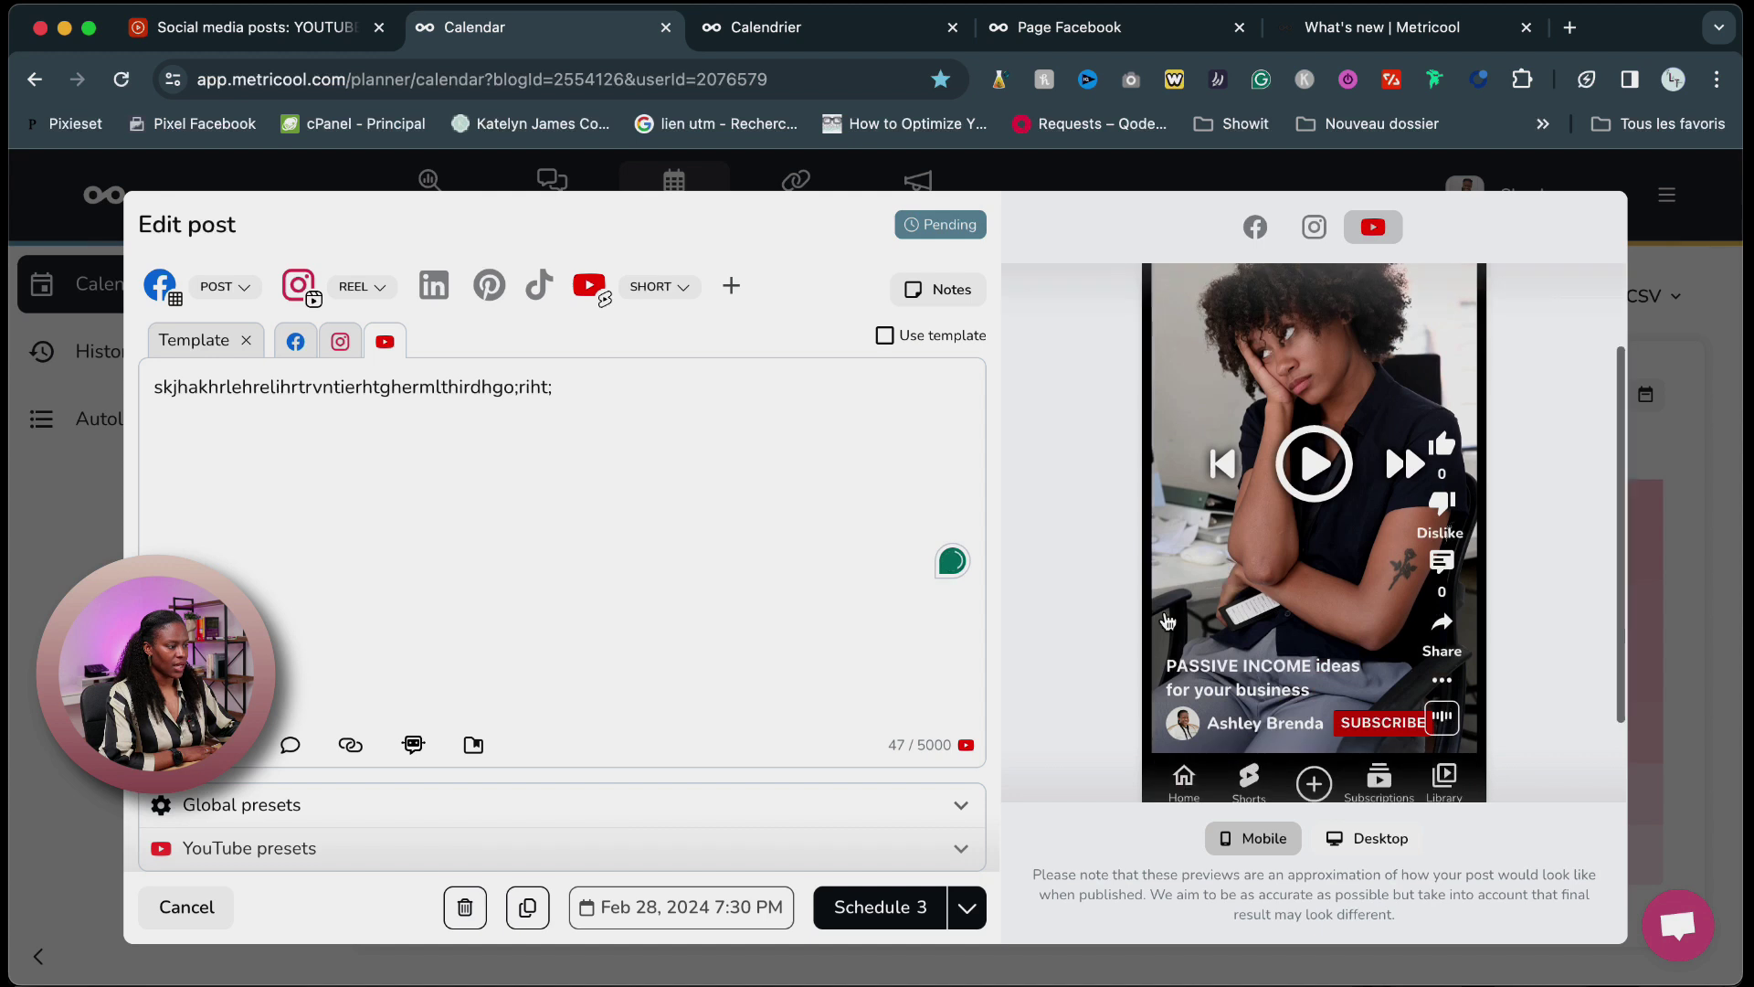
{"action": "scroll", "coordinate": [1145, 624], "scroll_direction": "down", "scroll_amount": 1}
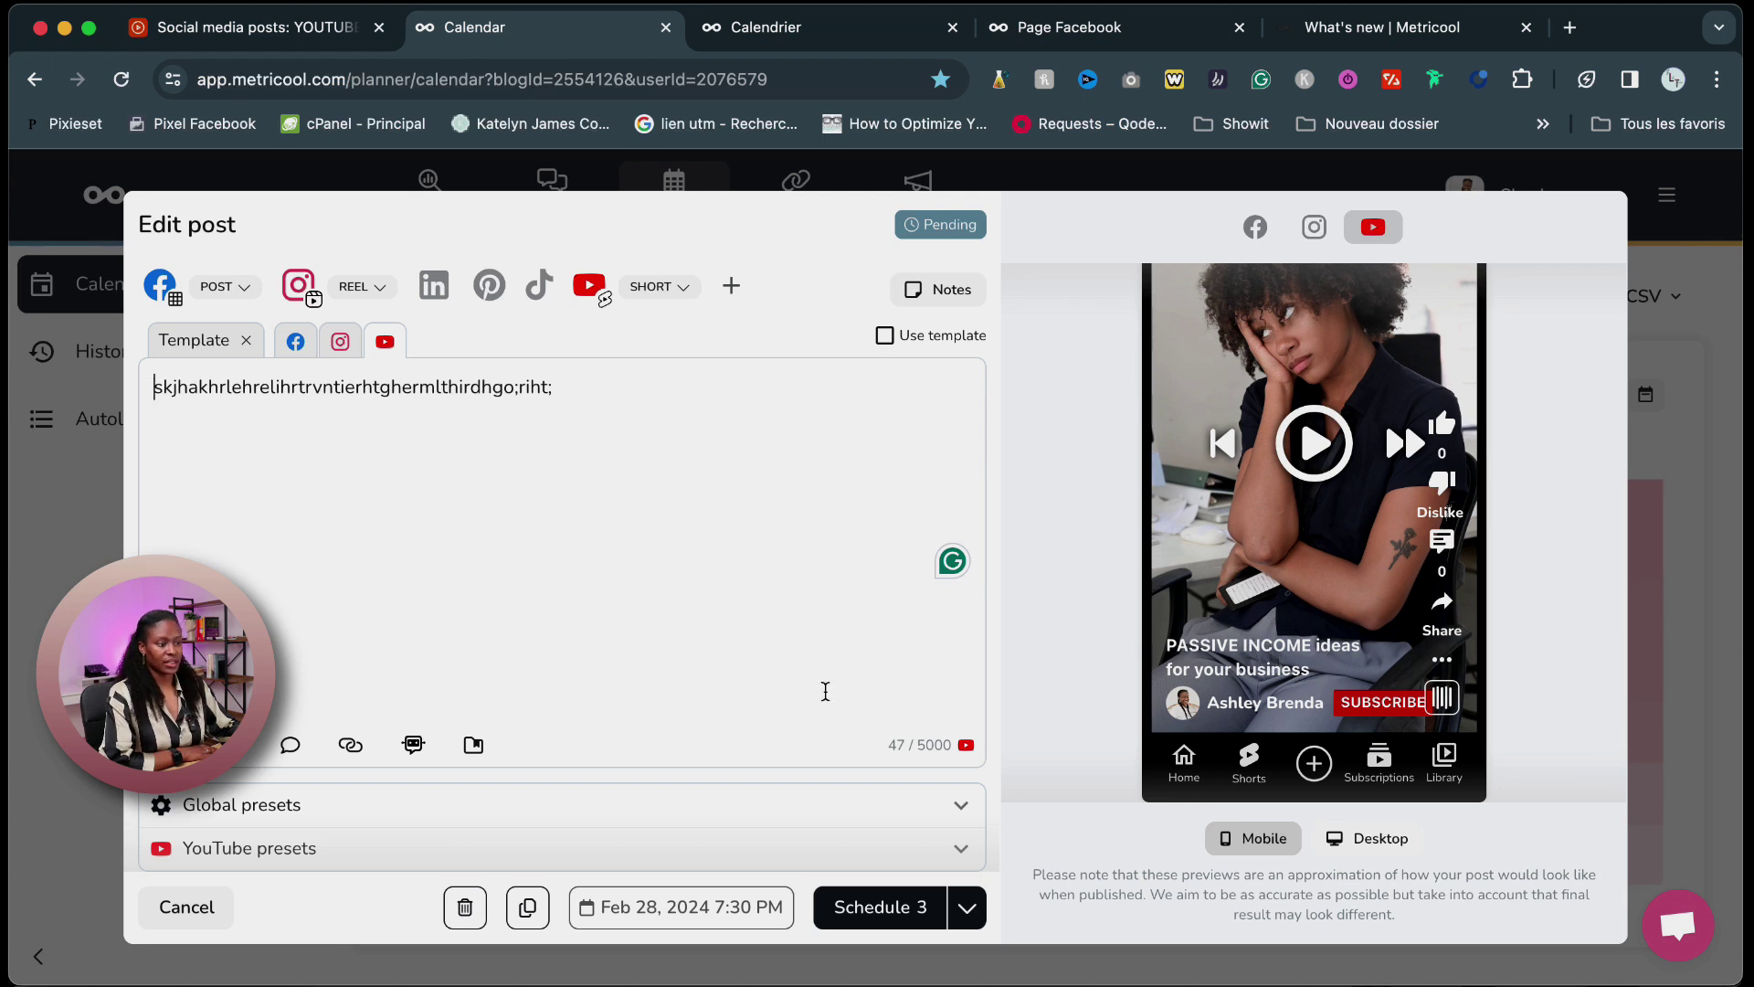
{"action": "left_click", "coordinate": [539, 285]}
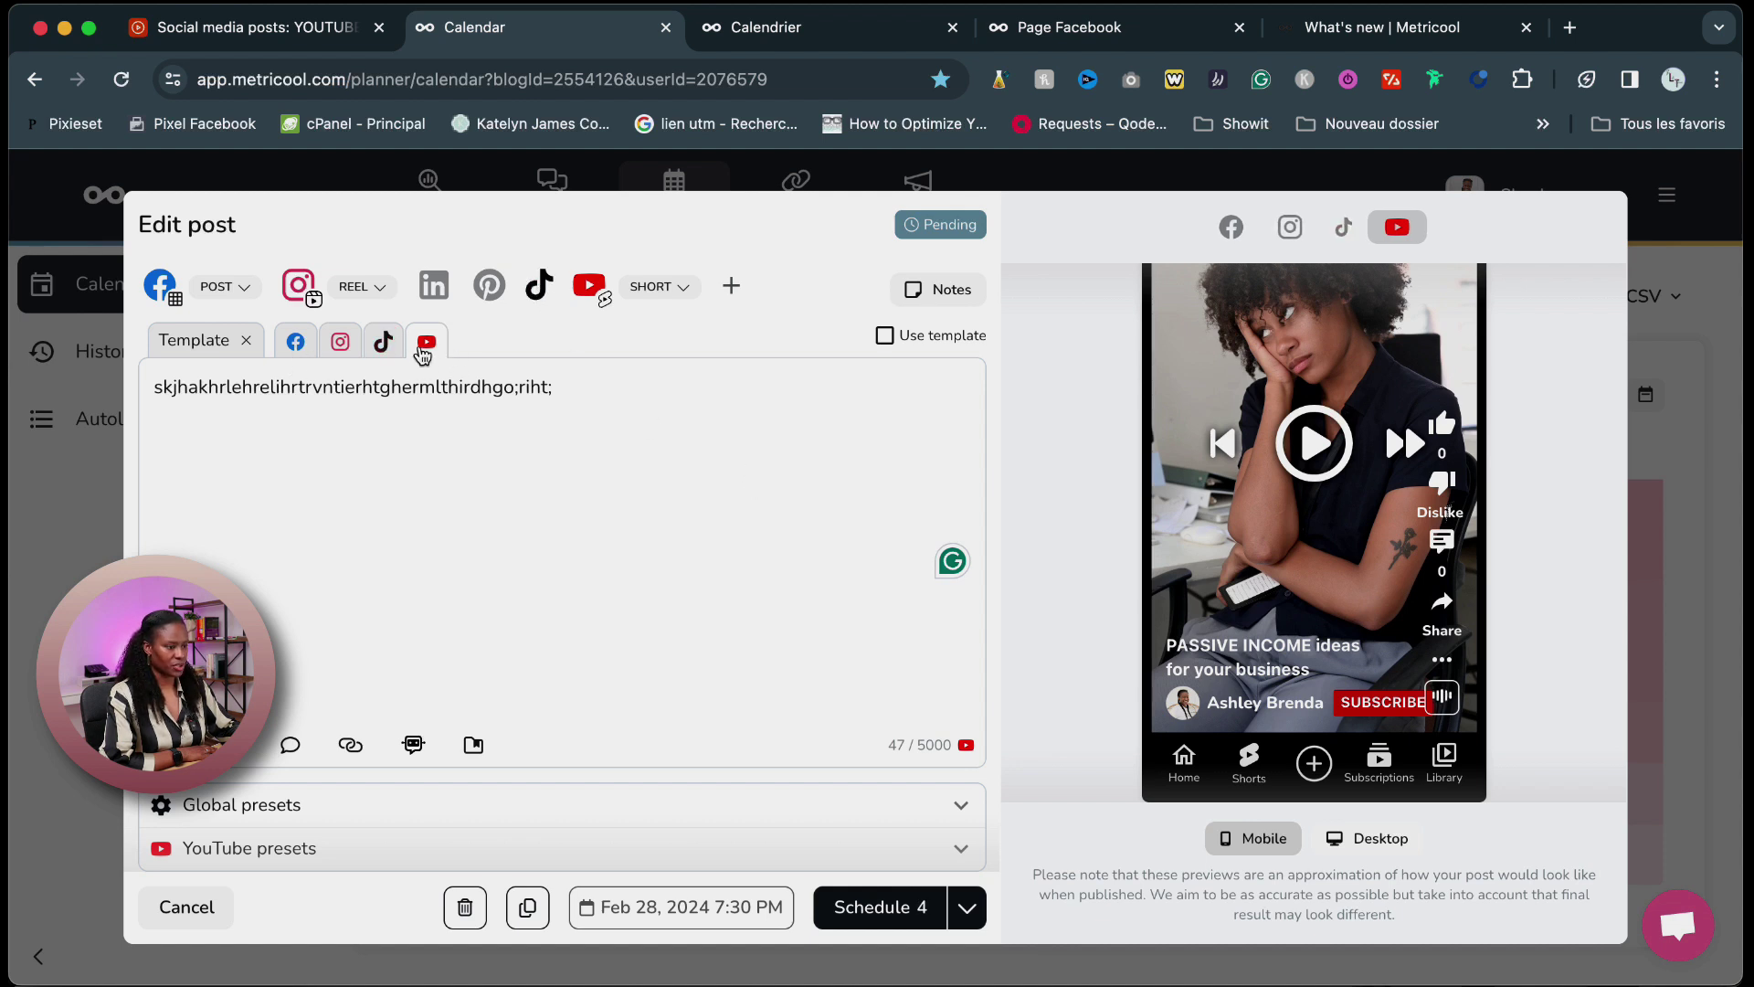
{"action": "left_click", "coordinate": [385, 345]}
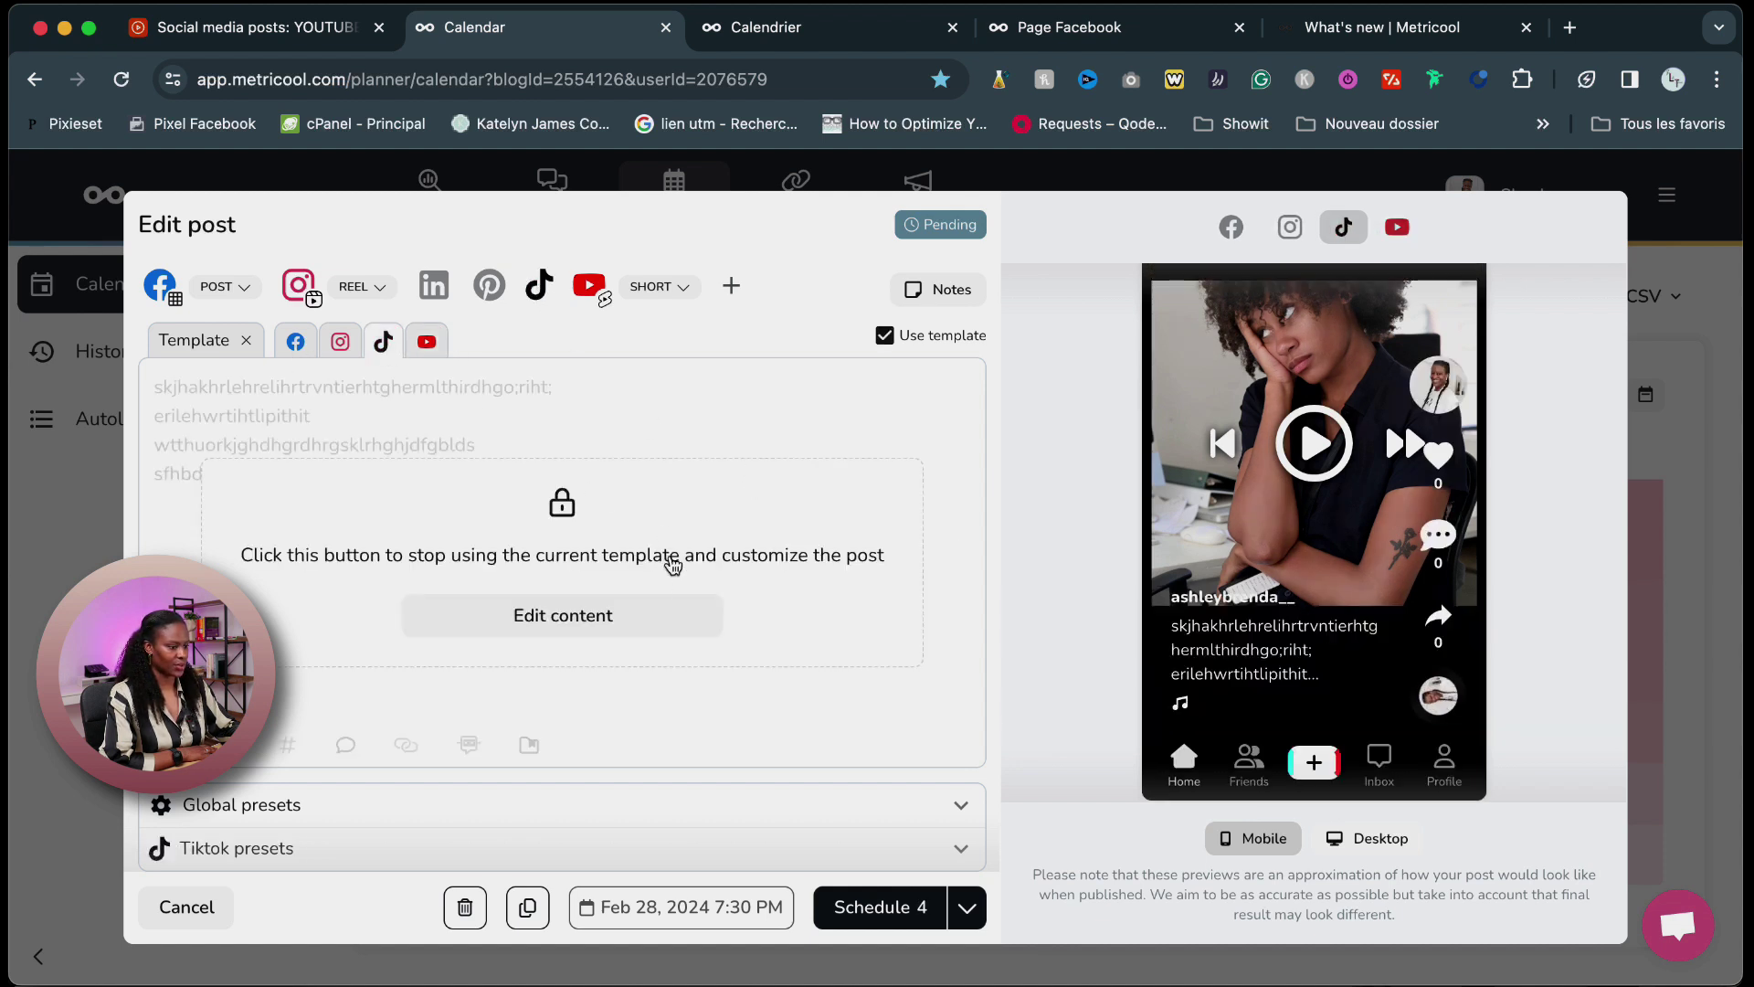
{"action": "left_click", "coordinate": [585, 619]}
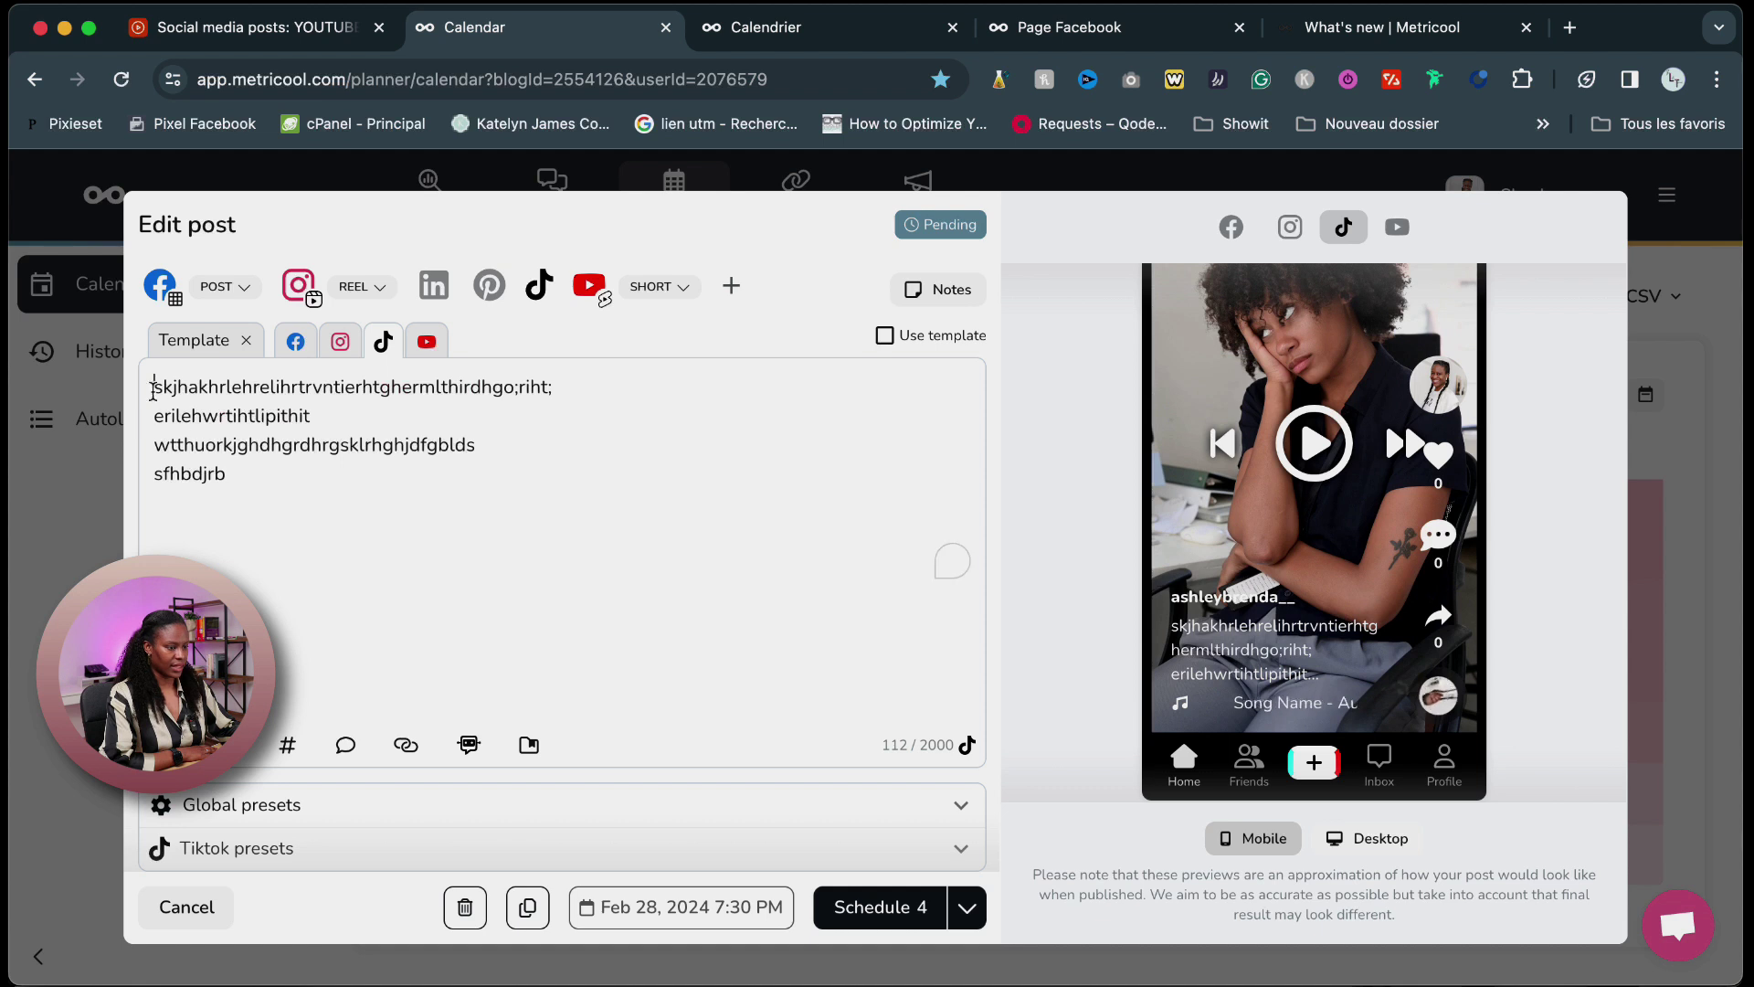
{"action": "key", "text": "super+a"}
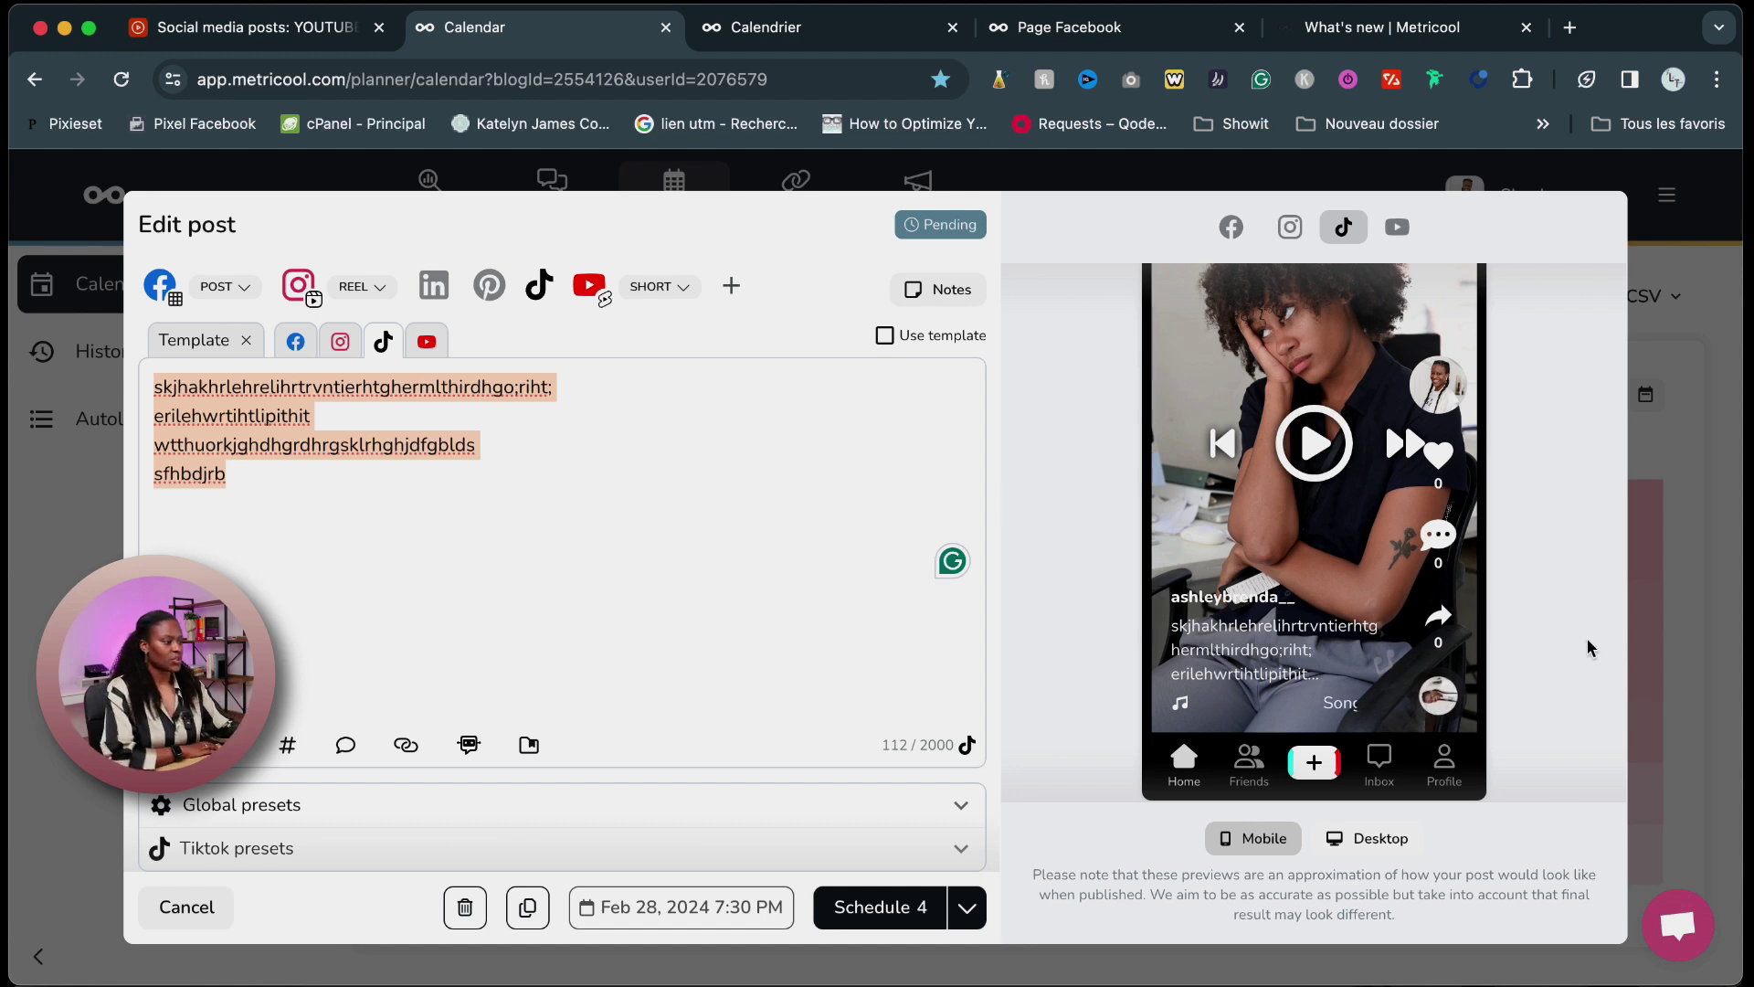
Review the TikTok, Instagram and Facebook versions with their previews and schedule the post for all four networks.
{"action": "scroll", "coordinate": [1462, 548], "scroll_direction": "down", "scroll_amount": 1}
{"action": "scroll", "coordinate": [1462, 548], "scroll_direction": "down", "scroll_amount": 2}
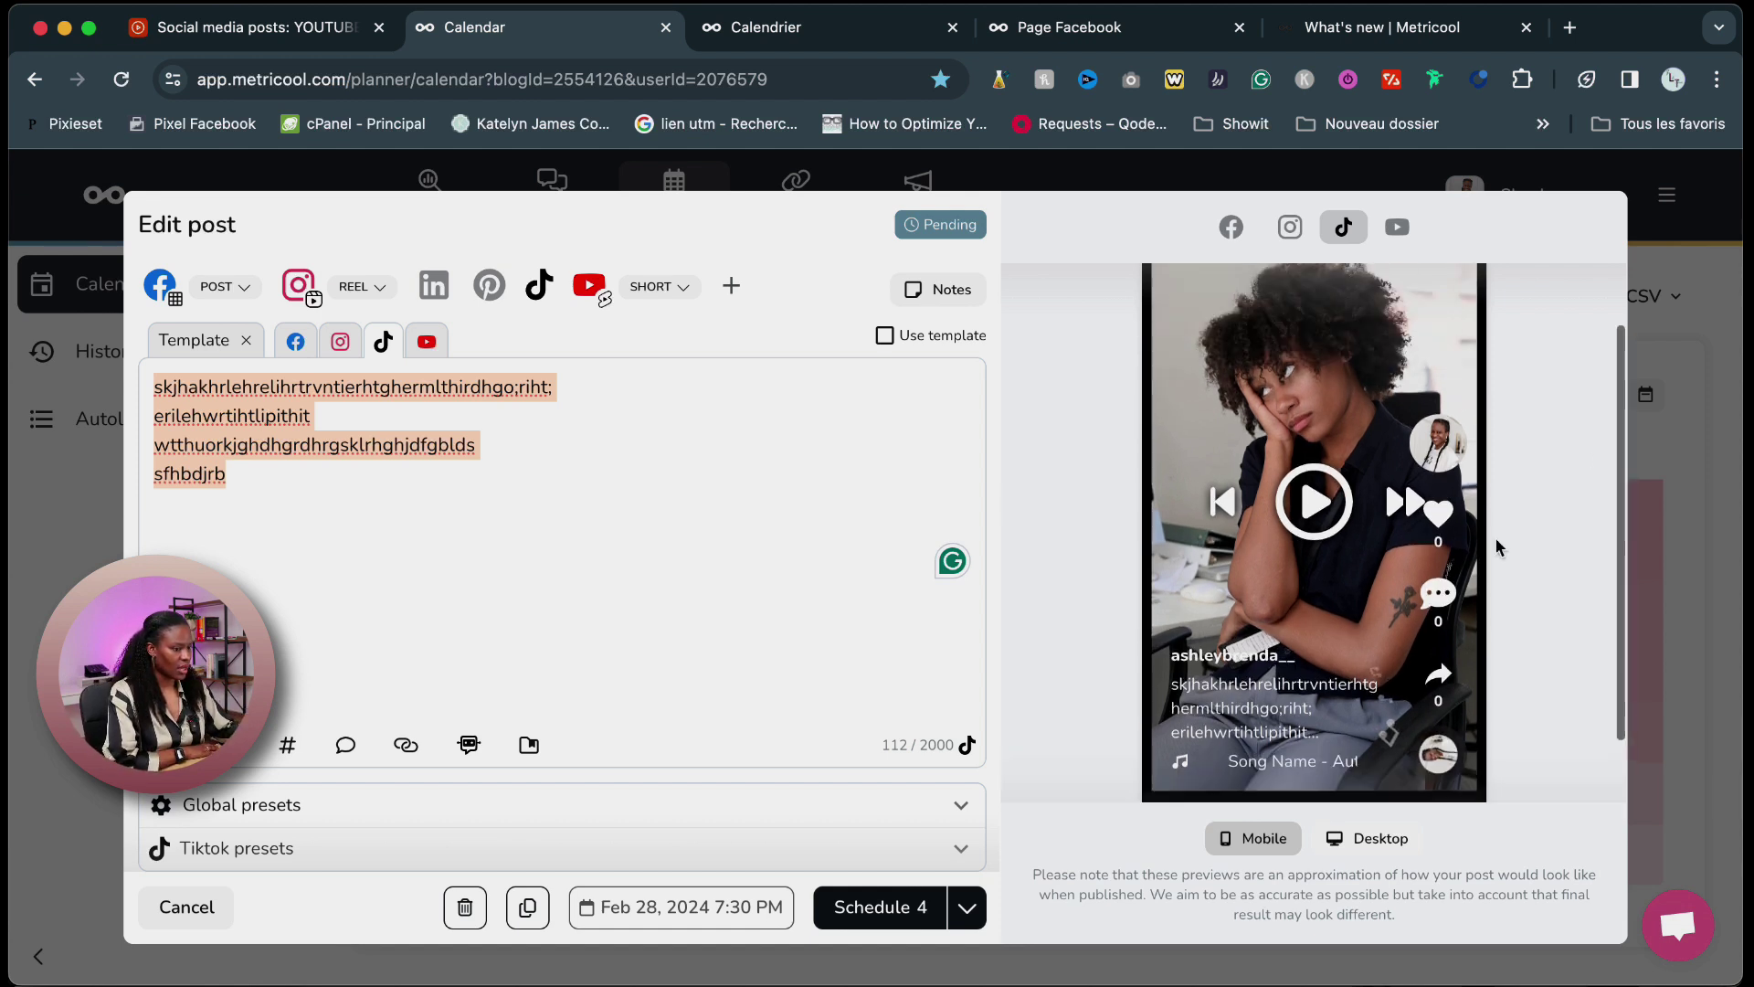
{"action": "scroll", "coordinate": [1462, 548], "scroll_direction": "up", "scroll_amount": 2}
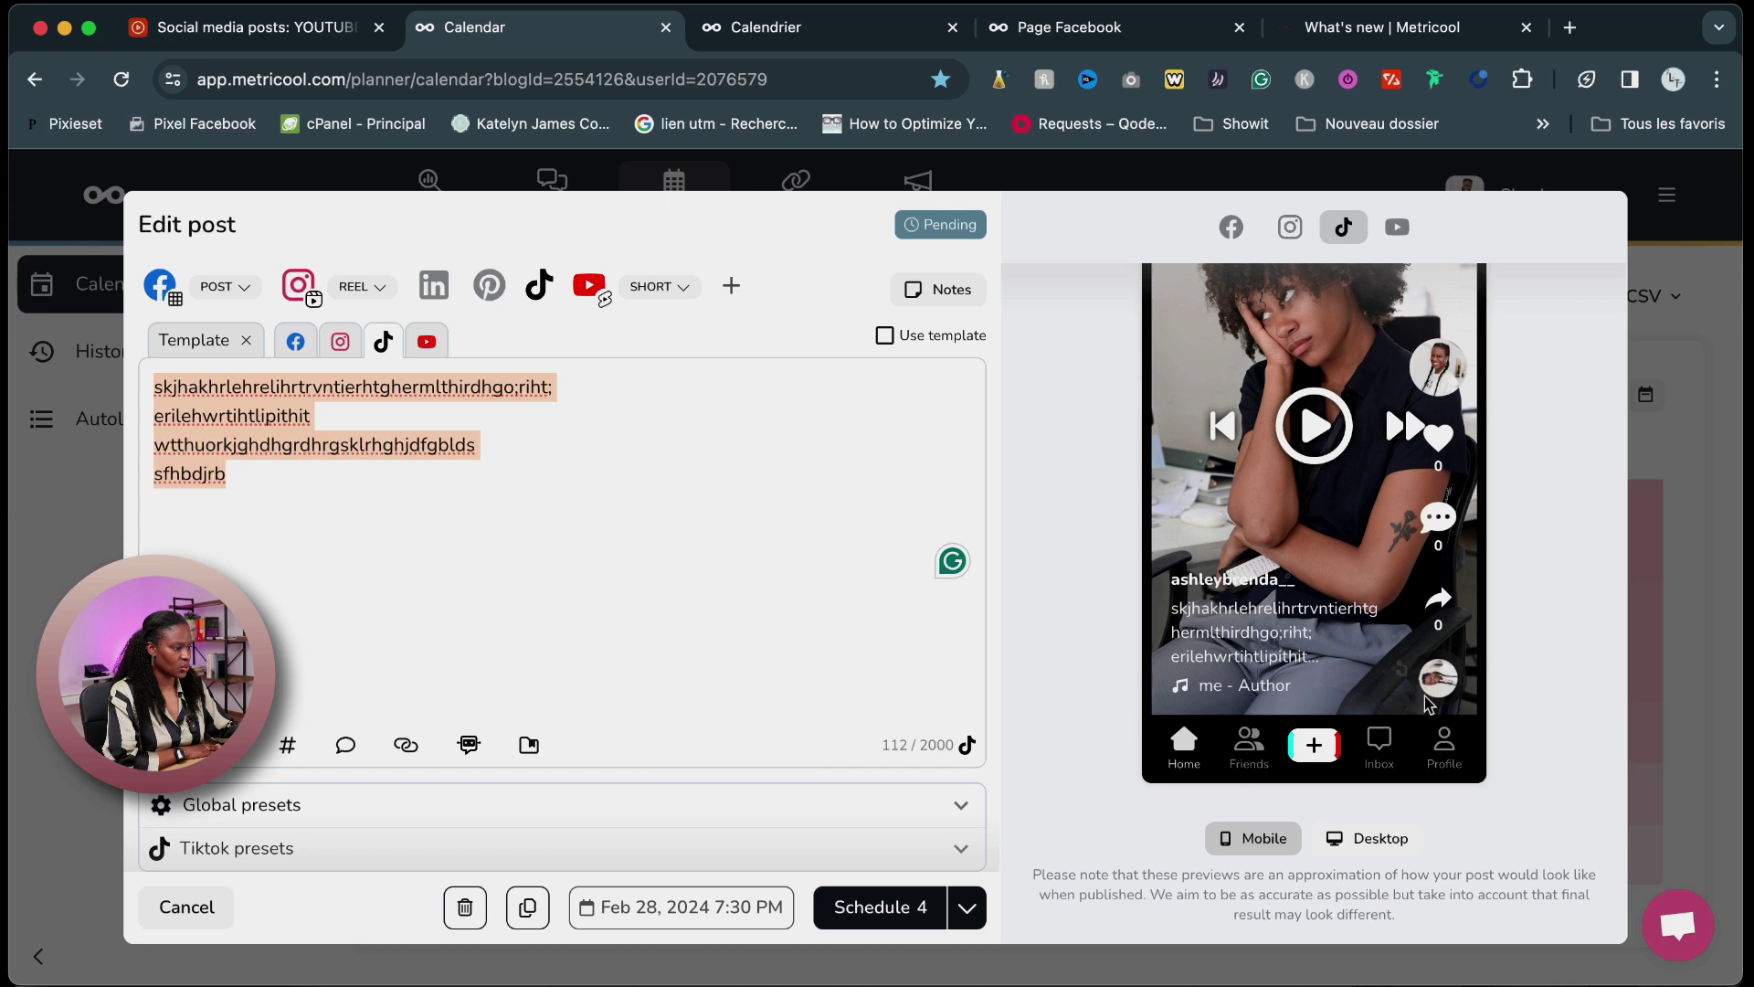
{"action": "scroll", "coordinate": [1400, 624], "scroll_direction": "up", "scroll_amount": 3}
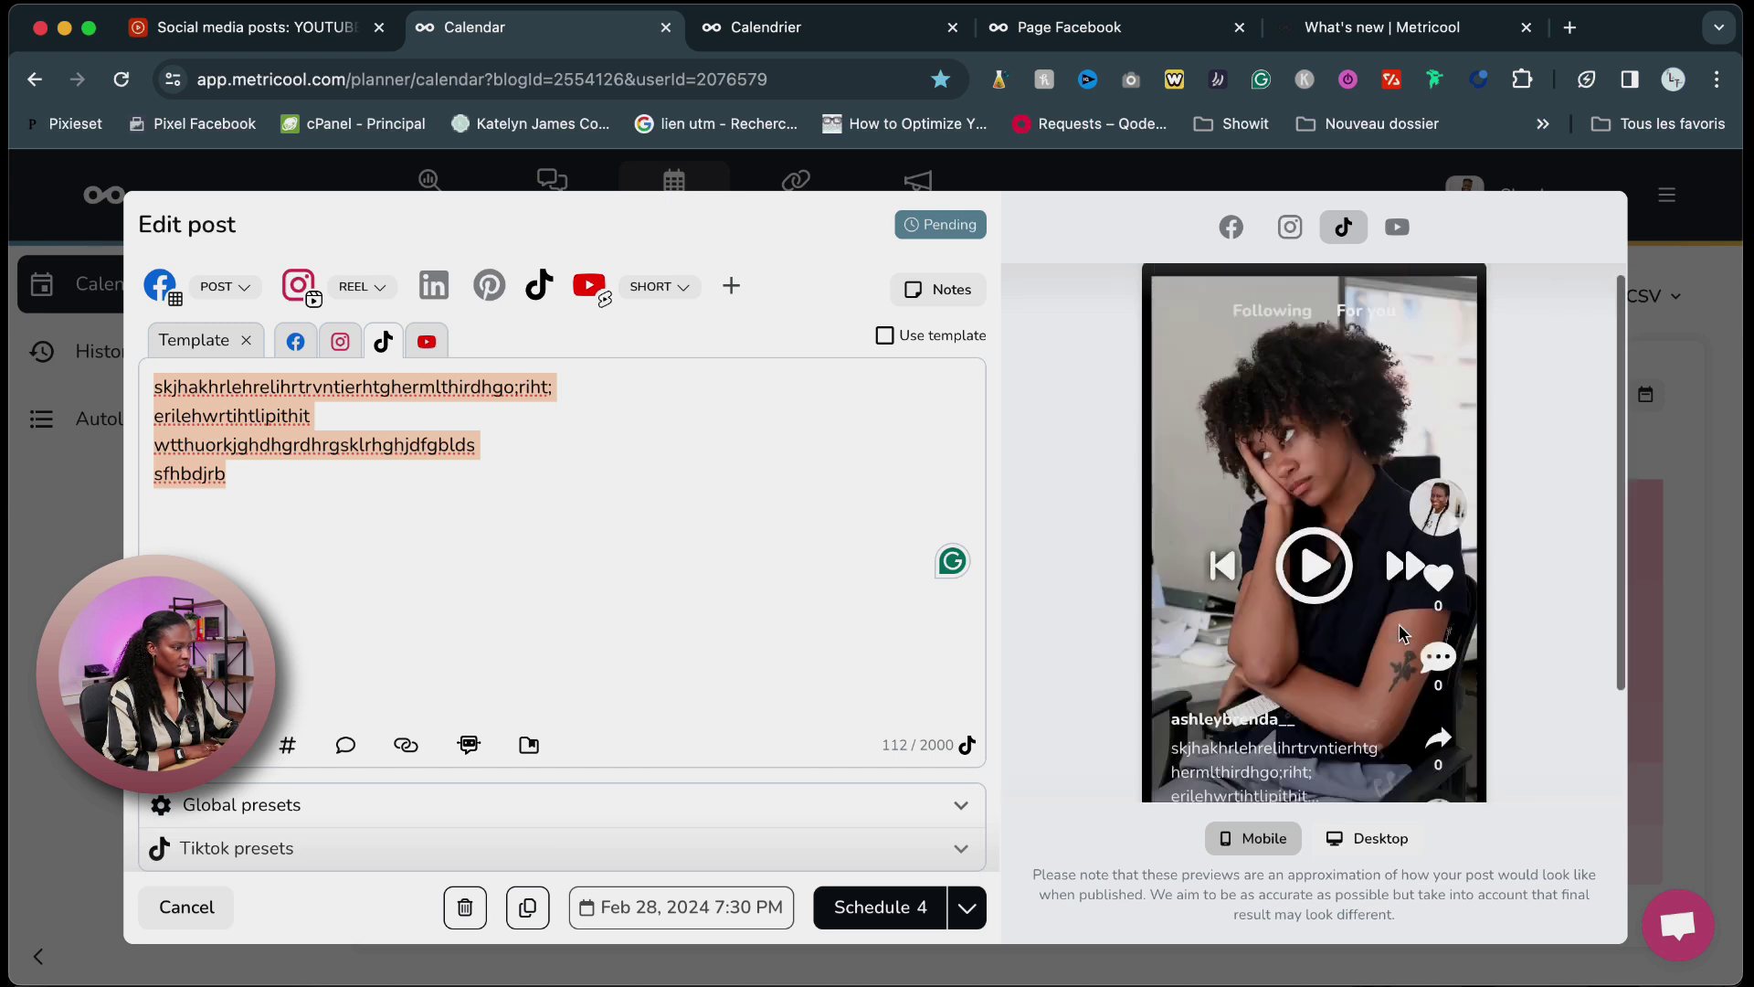
{"action": "left_click", "coordinate": [340, 347]}
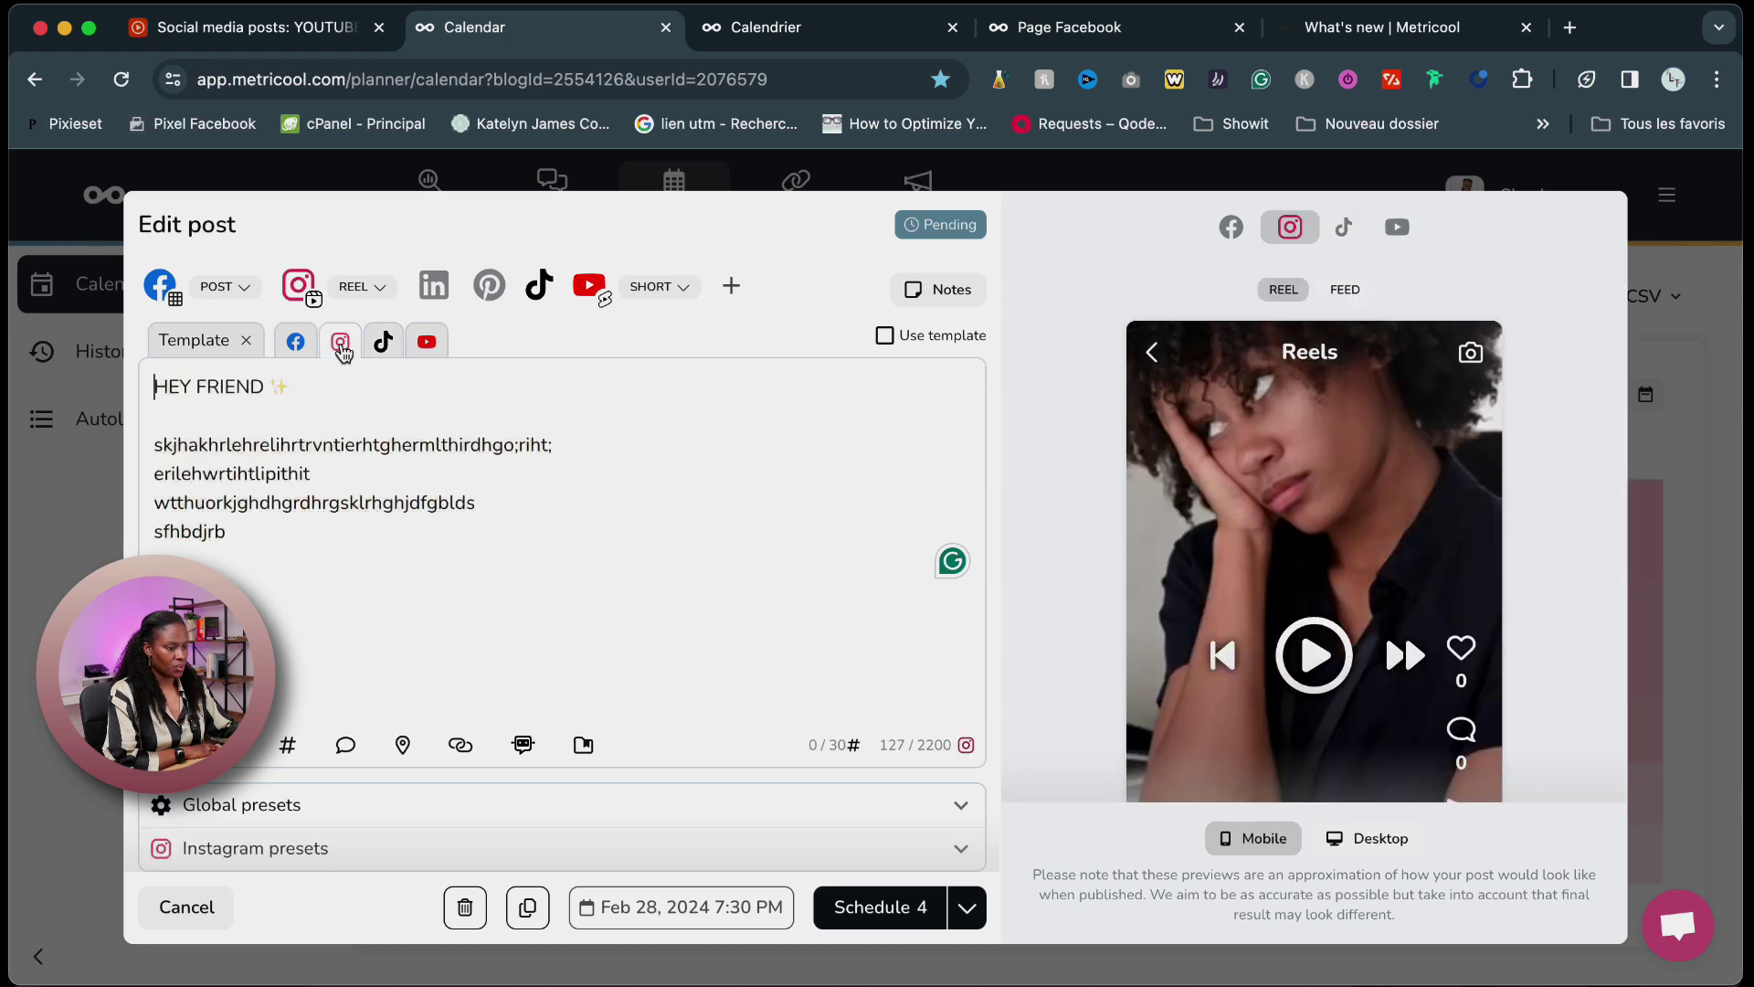
{"action": "scroll", "coordinate": [1133, 573], "scroll_direction": "down", "scroll_amount": 3}
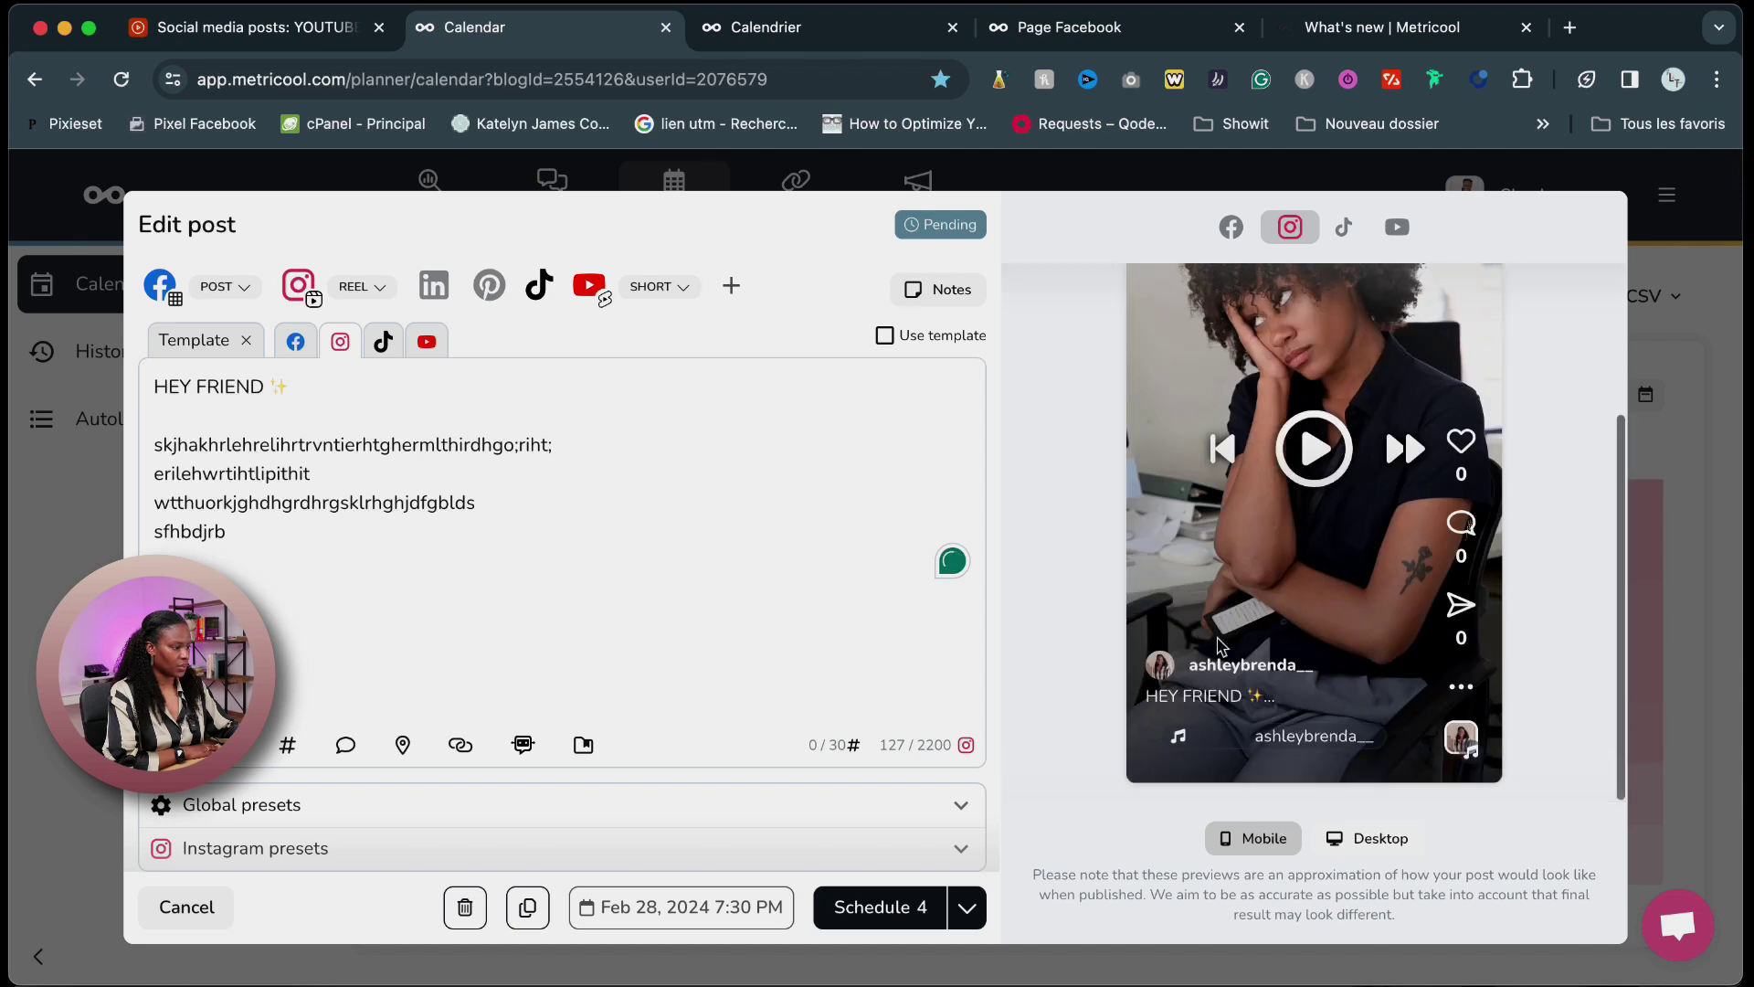
{"action": "left_click", "coordinate": [302, 345]}
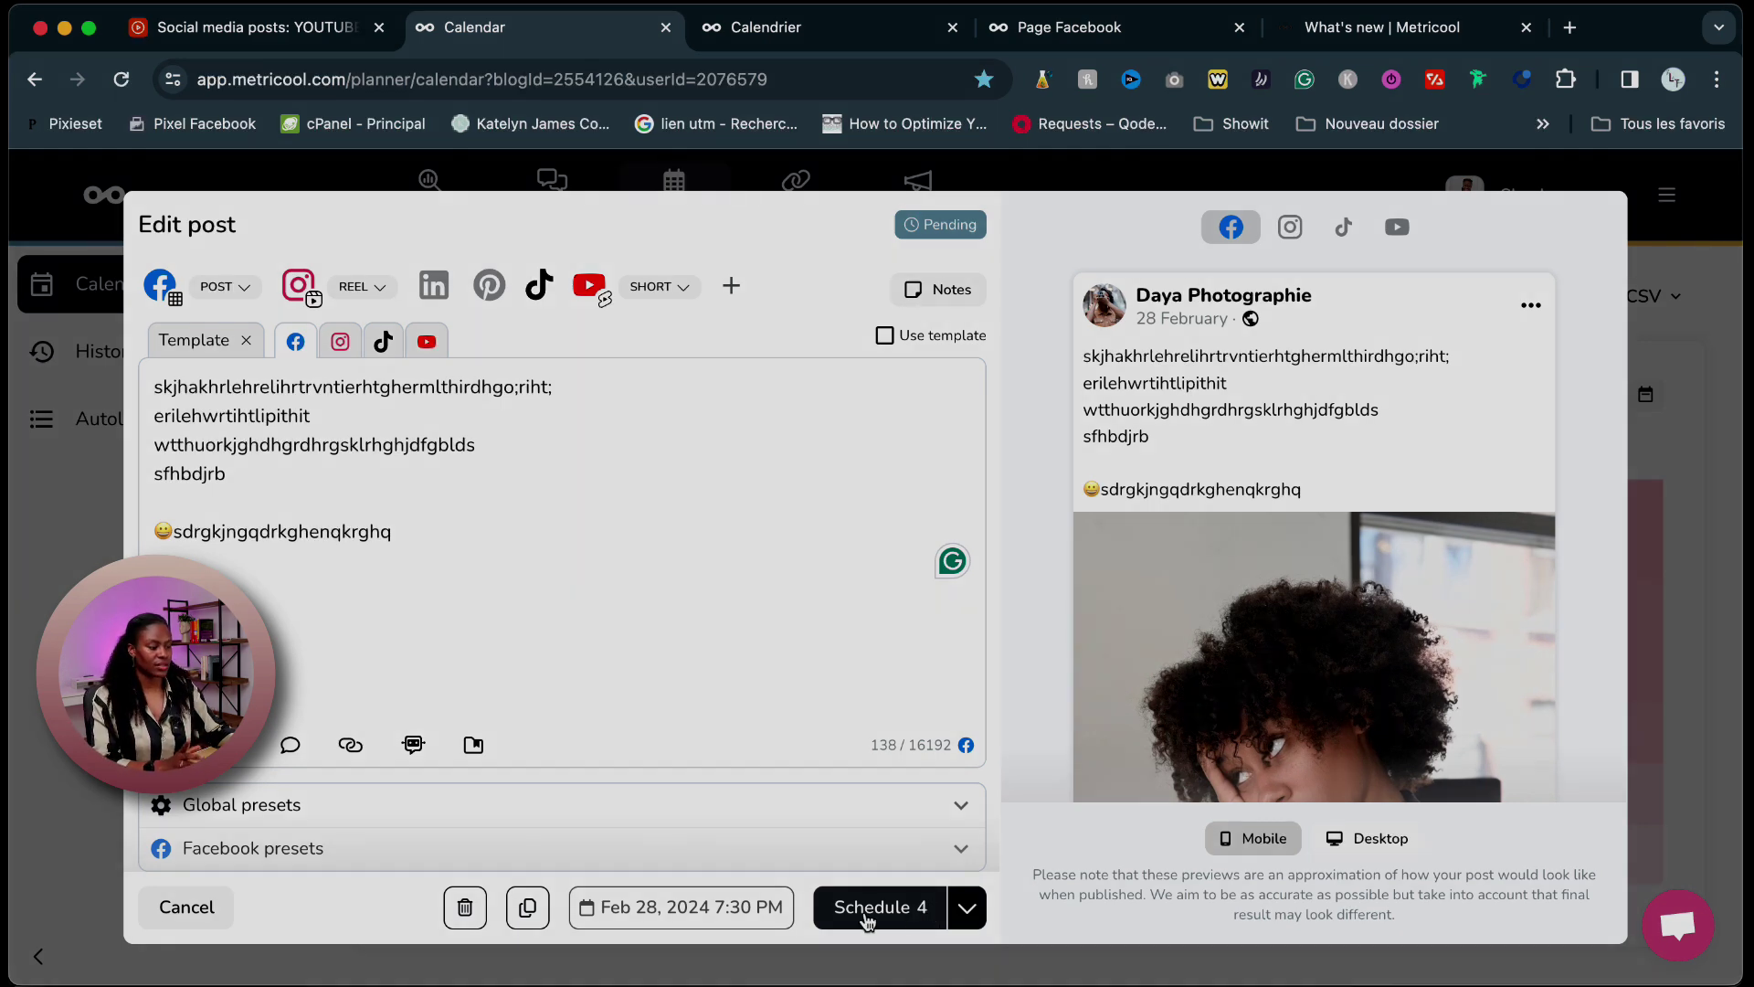
{"action": "left_click", "coordinate": [868, 918]}
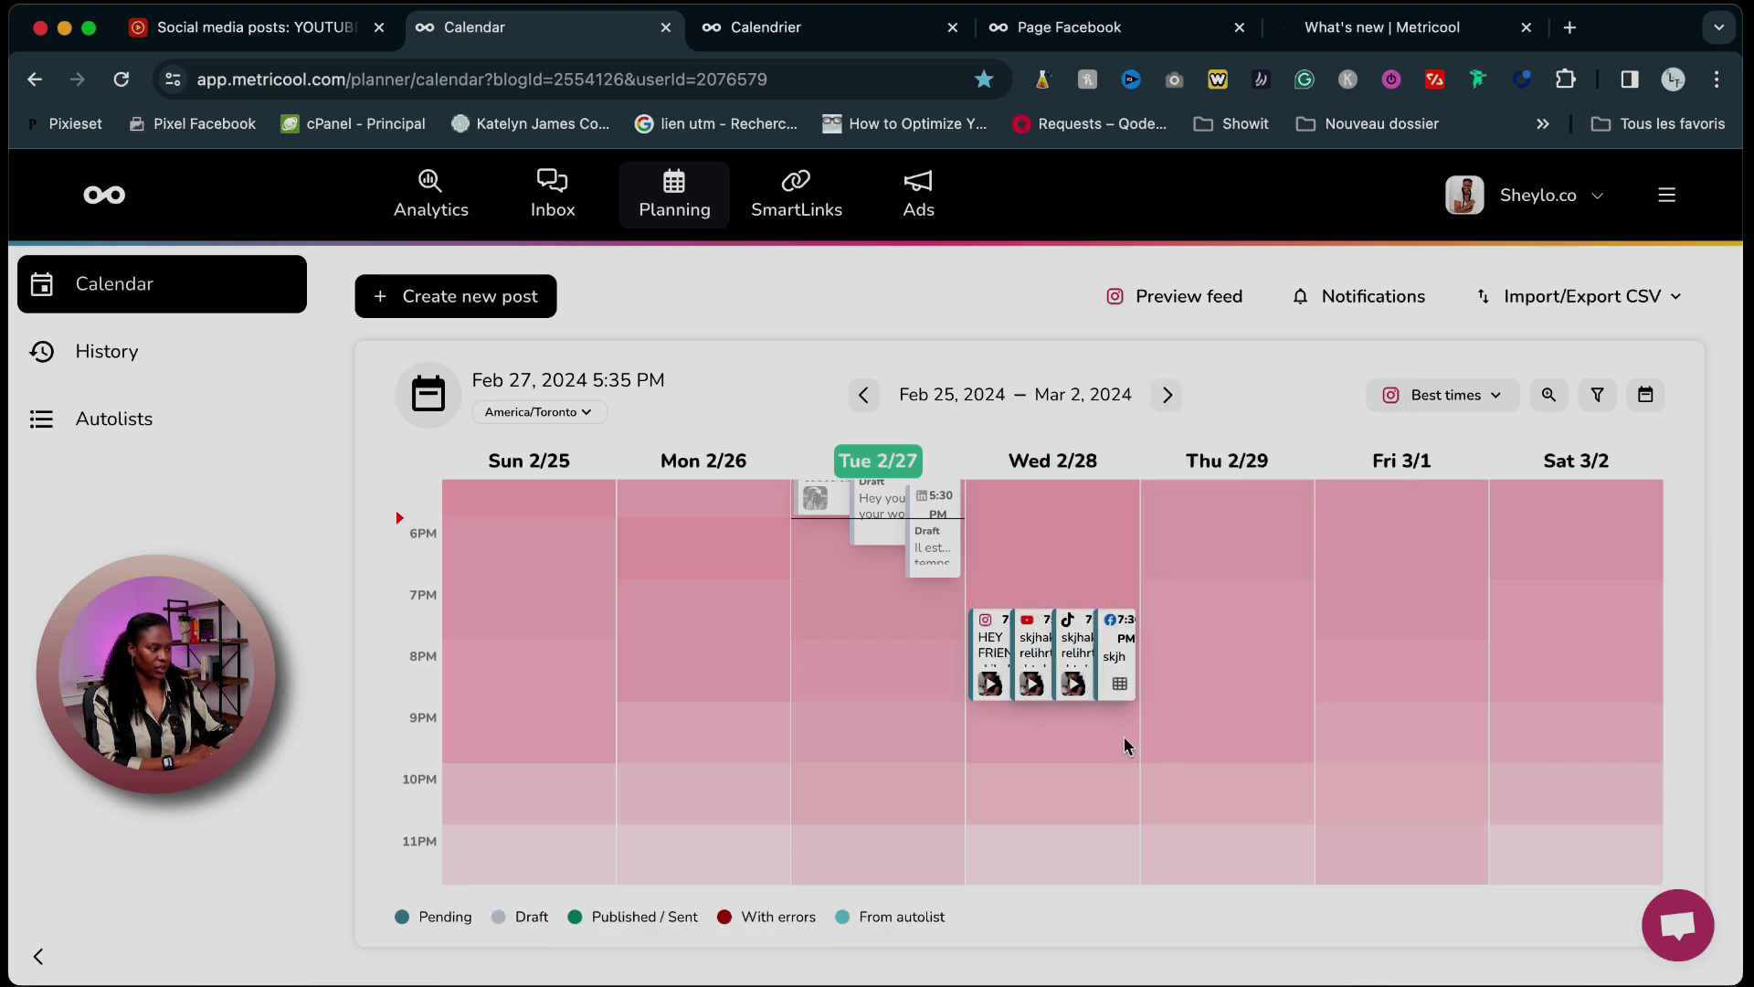
Reschedule the calendar posts: Facebook to Wednesday 2/28 at 5:00 PM, YouTube to Thursday 2/29 at 6:30 PM, TikTok to Friday 3/1 at 9:30 PM.
{"action": "mouse_move", "coordinate": [1060, 650]}
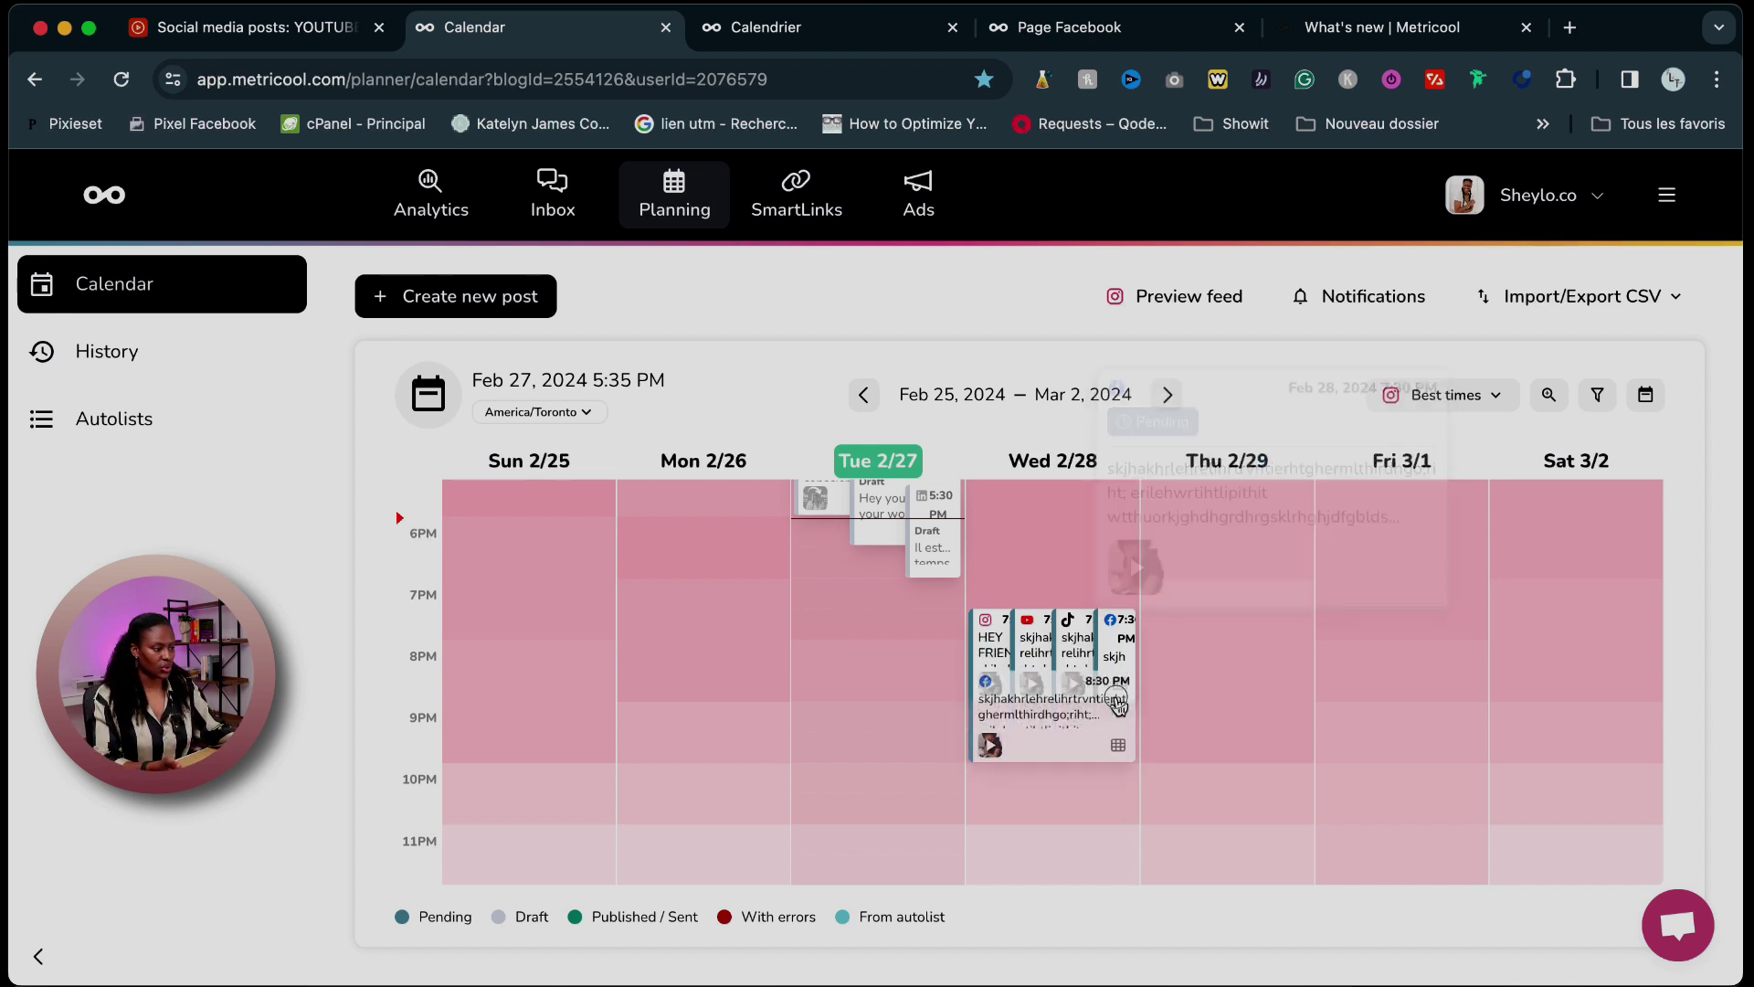
{"action": "left_click_drag", "start_coordinate": [1117, 702], "coordinate": [1125, 540]}
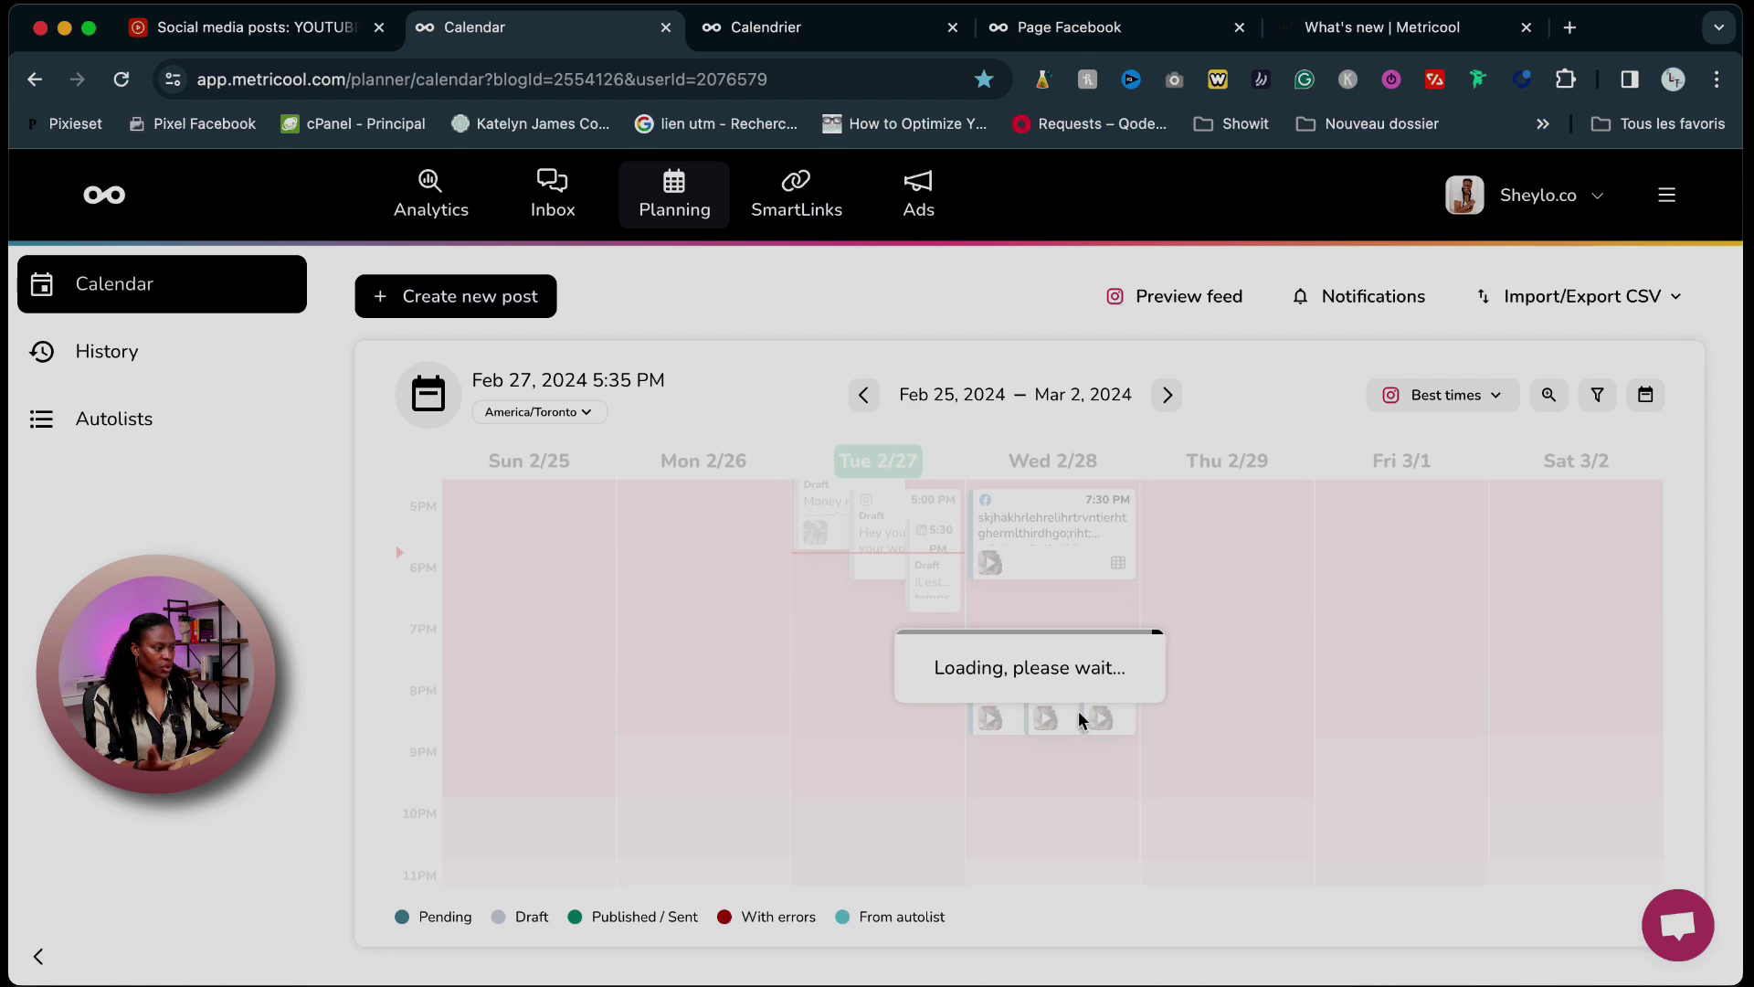
{"action": "left_click_drag", "start_coordinate": [1051, 713], "coordinate": [1249, 636]}
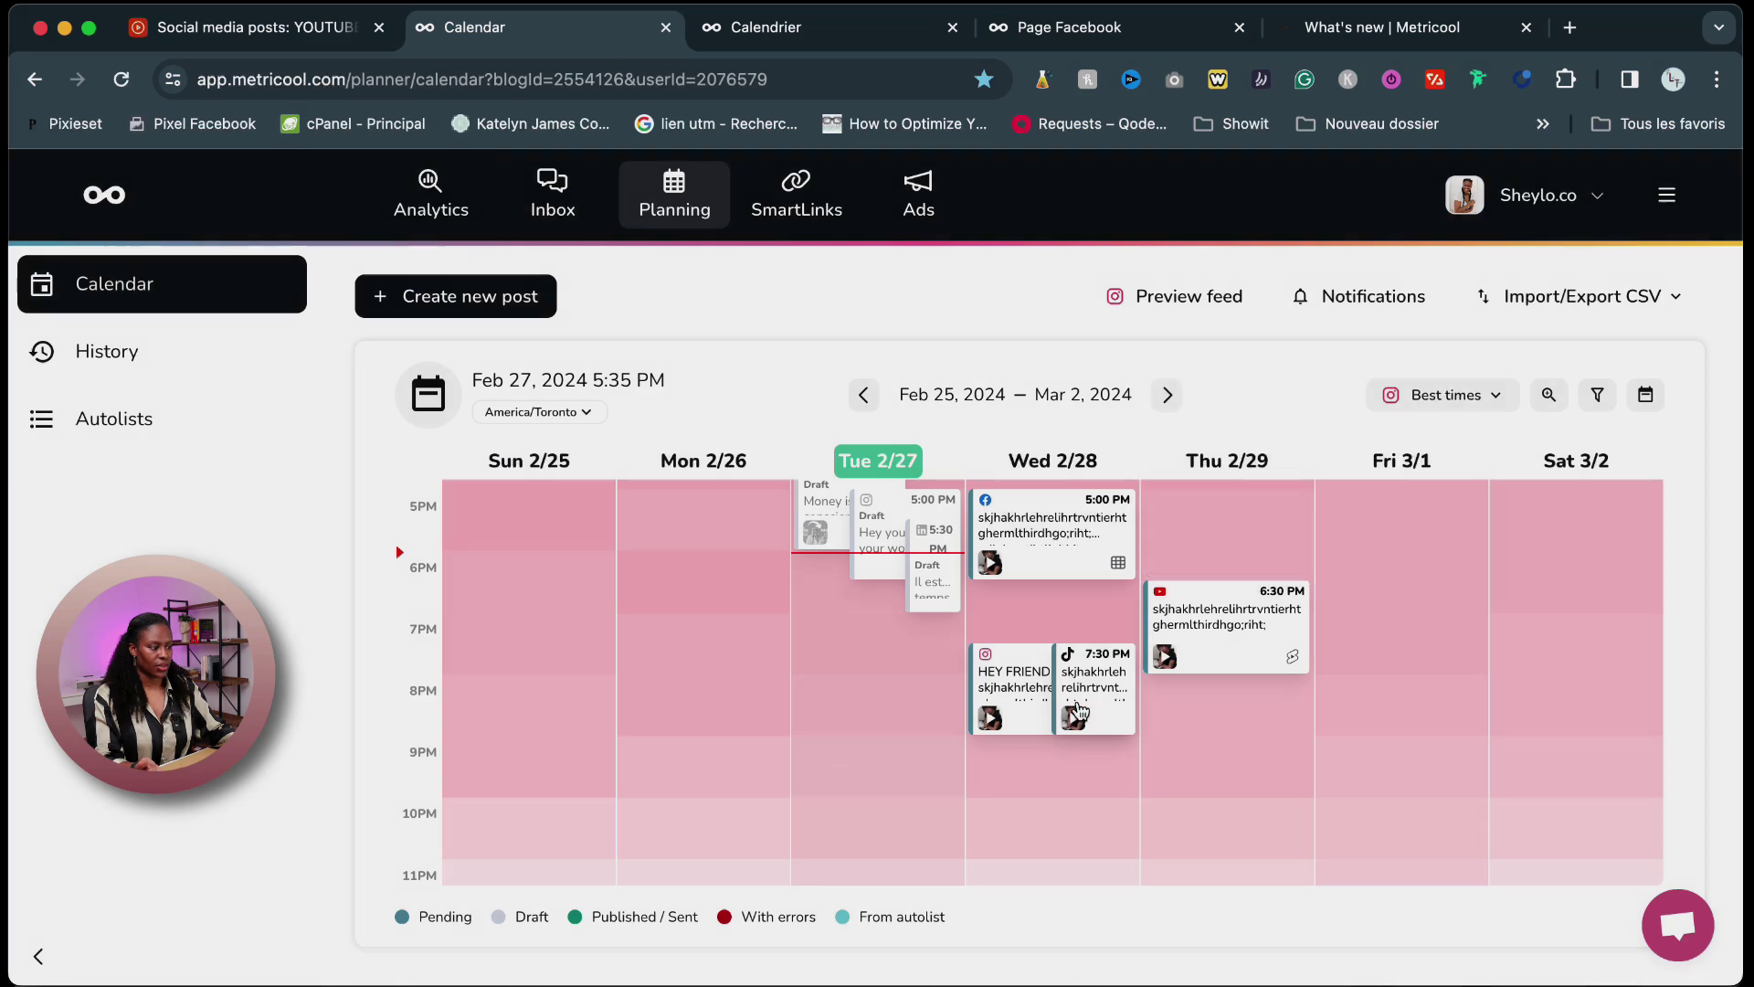
{"action": "left_click_drag", "start_coordinate": [1083, 684], "coordinate": [1398, 808]}
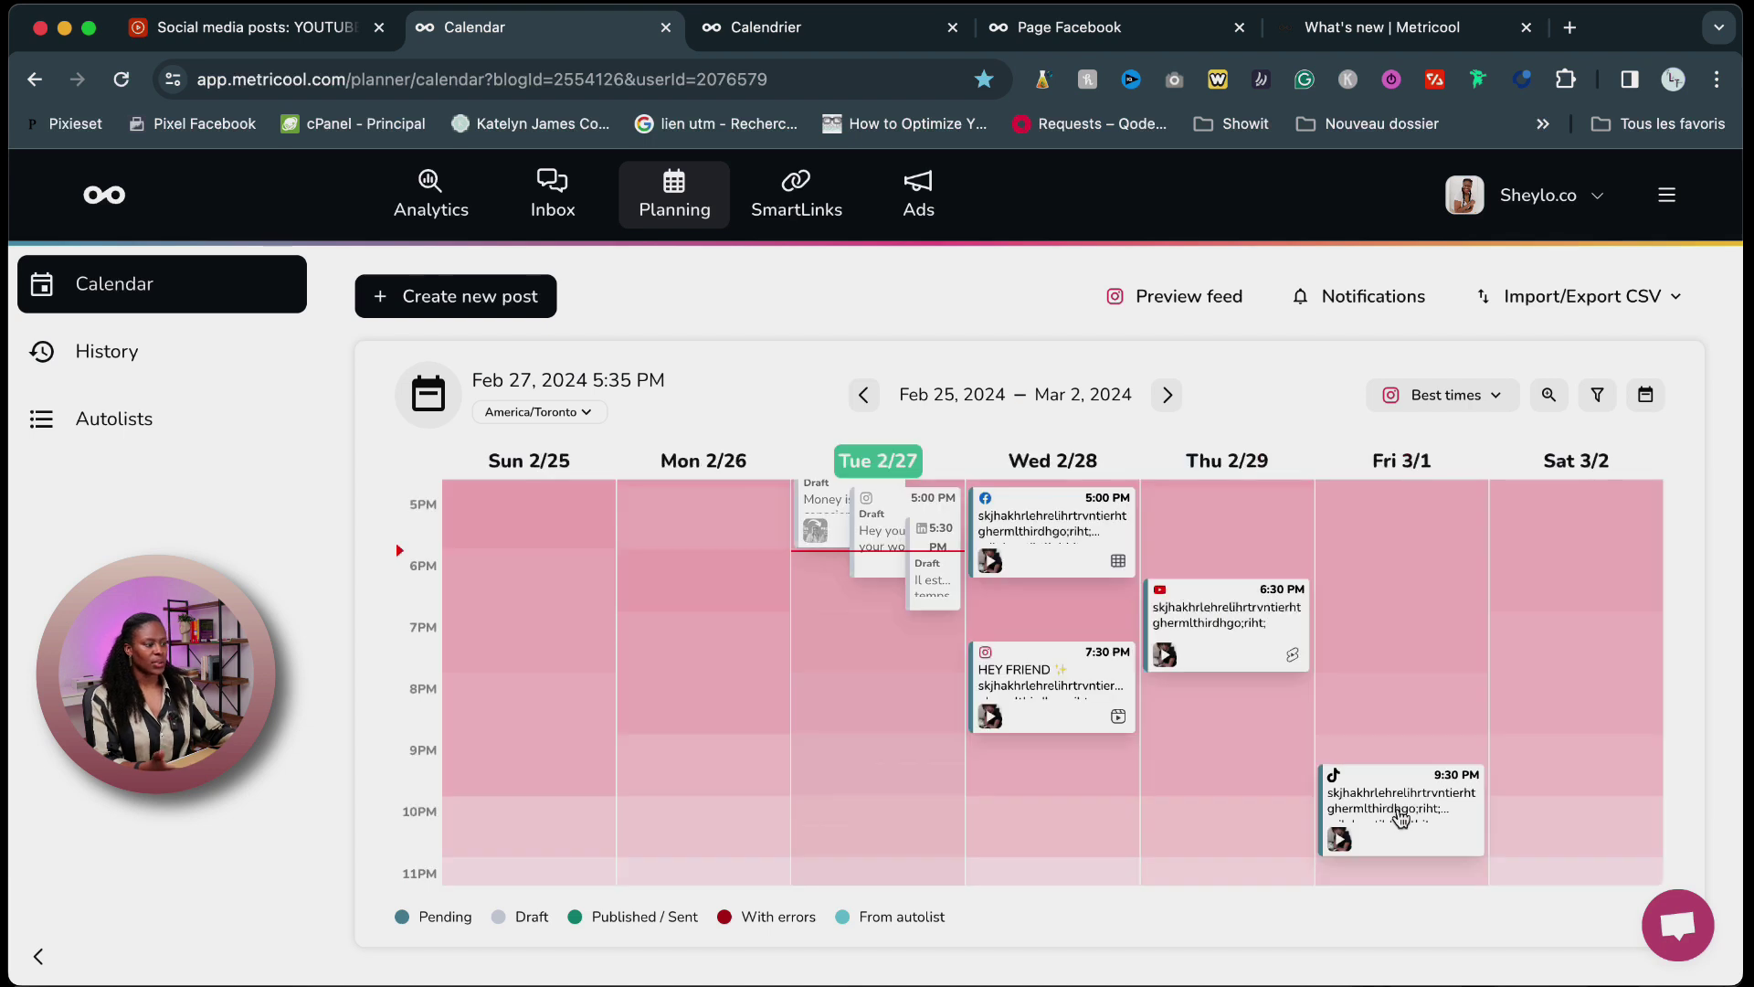
{"action": "mouse_move", "coordinate": [1398, 808]}
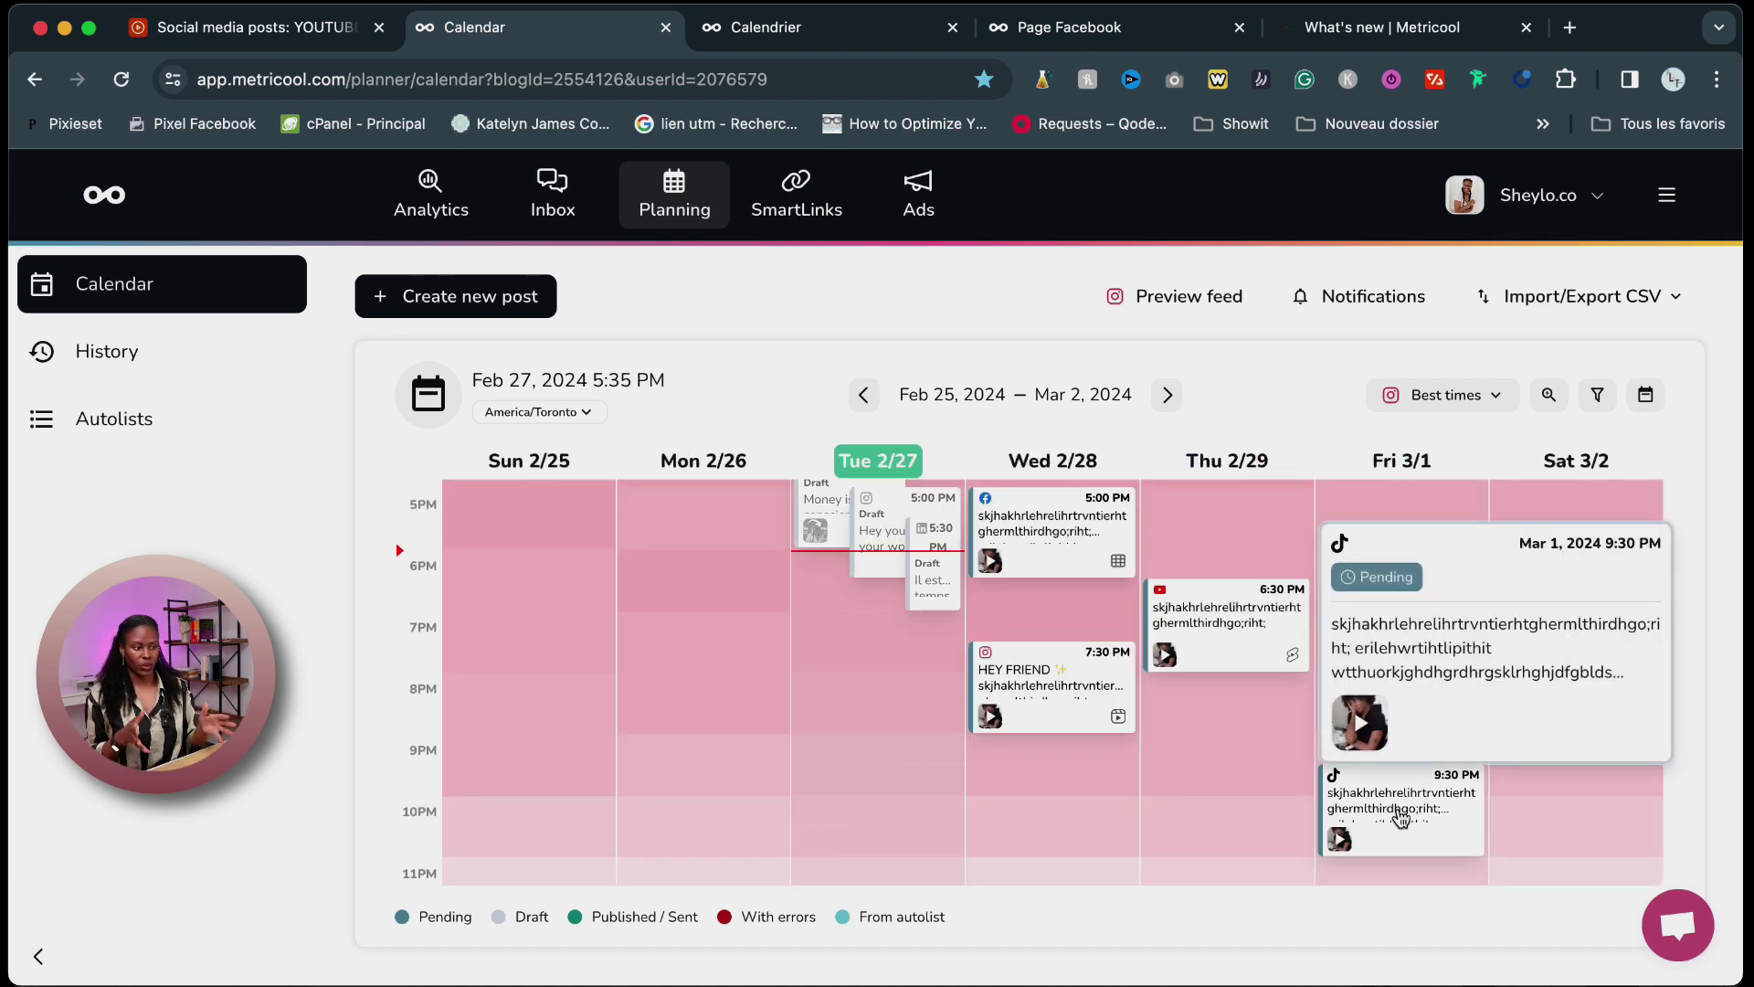
{"action": "scroll", "coordinate": [1424, 631], "scroll_direction": "up", "scroll_amount": 2}
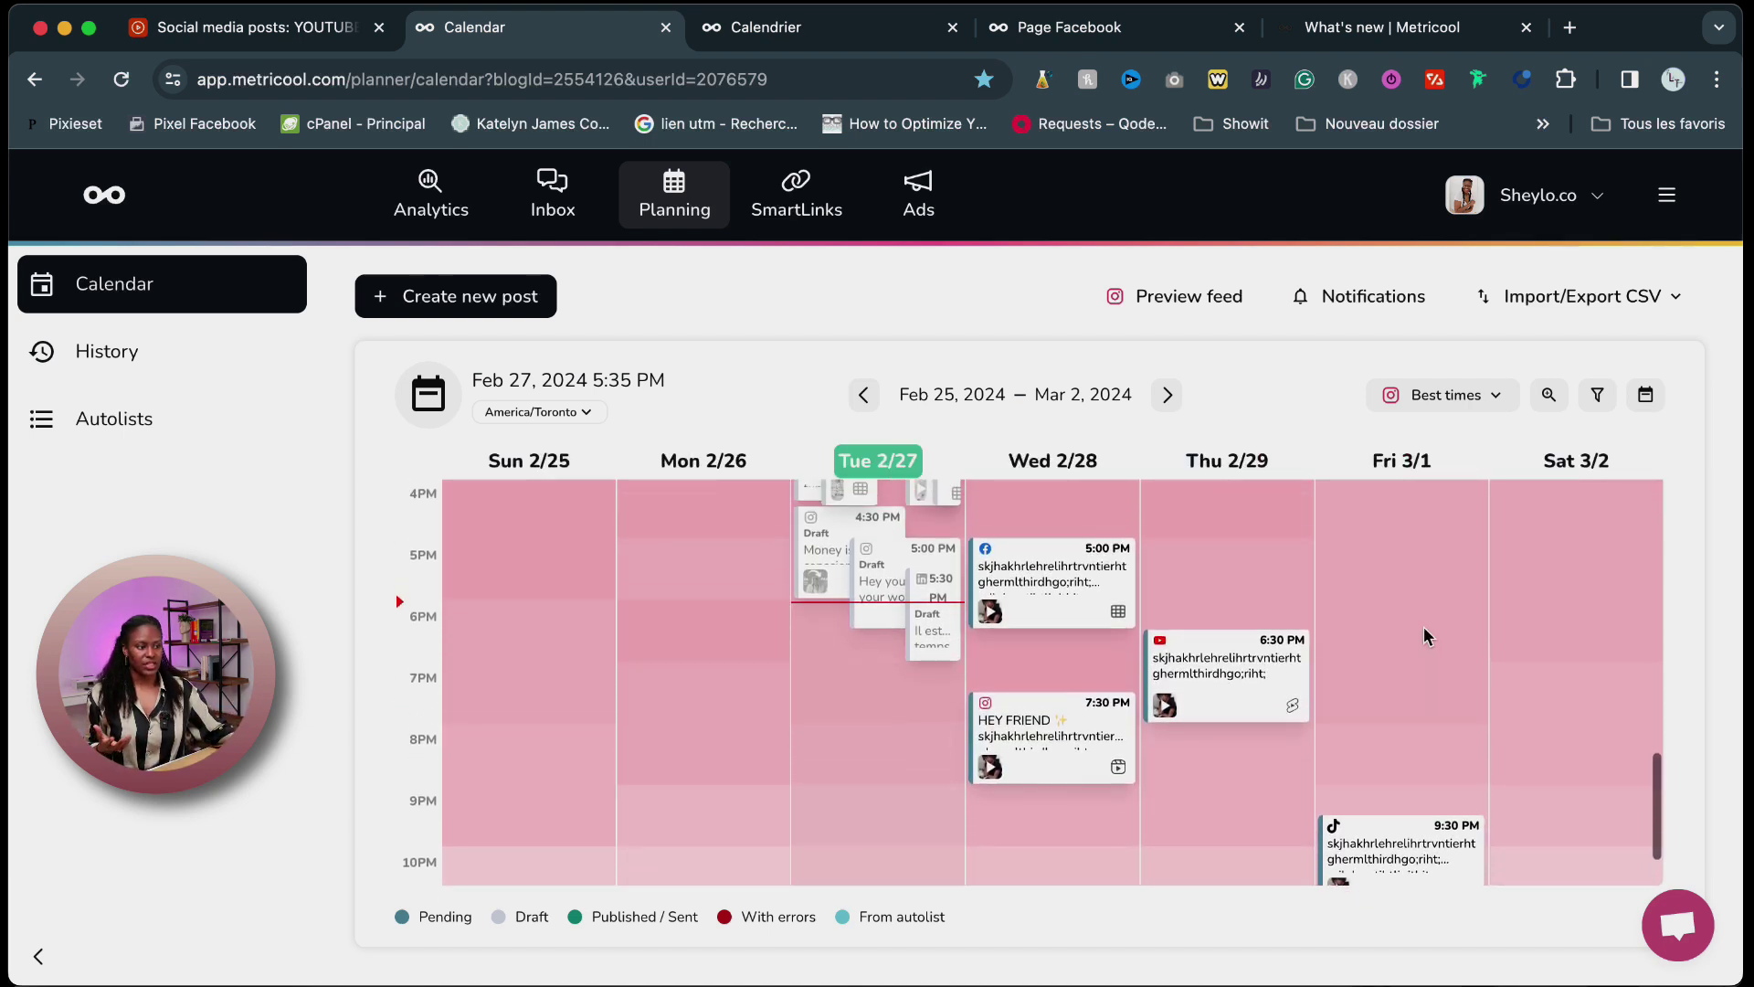
{"action": "scroll", "coordinate": [1426, 631], "scroll_direction": "down", "scroll_amount": 1}
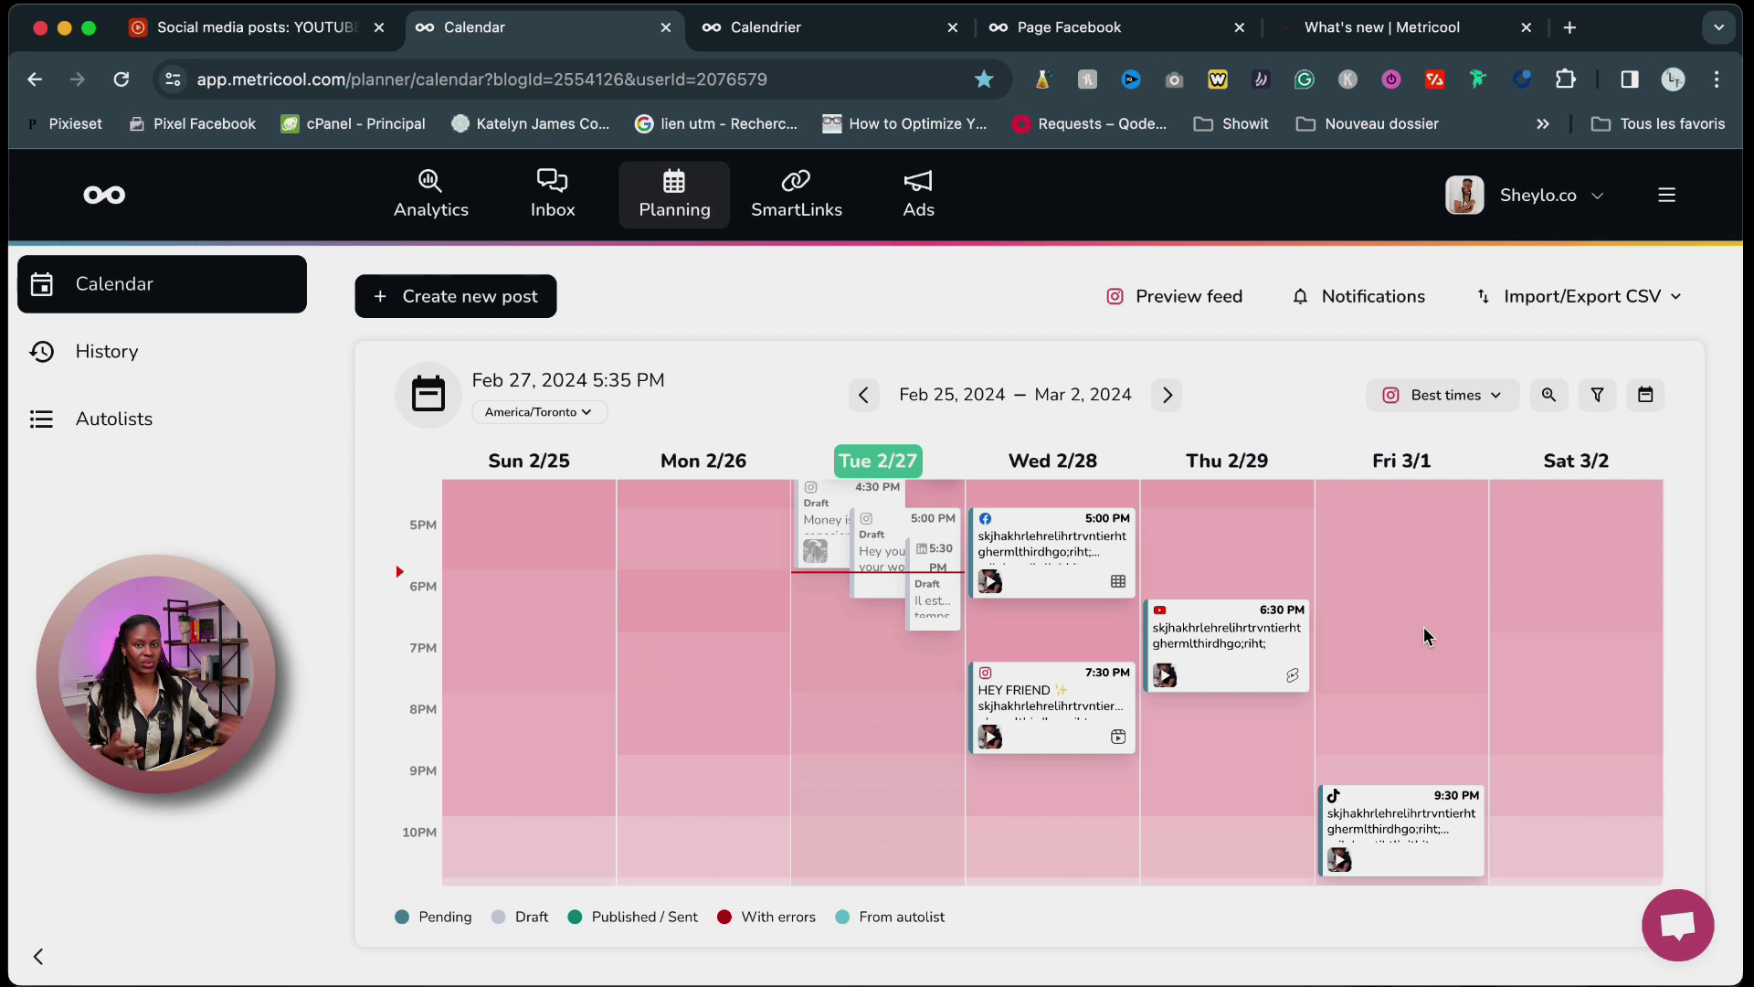